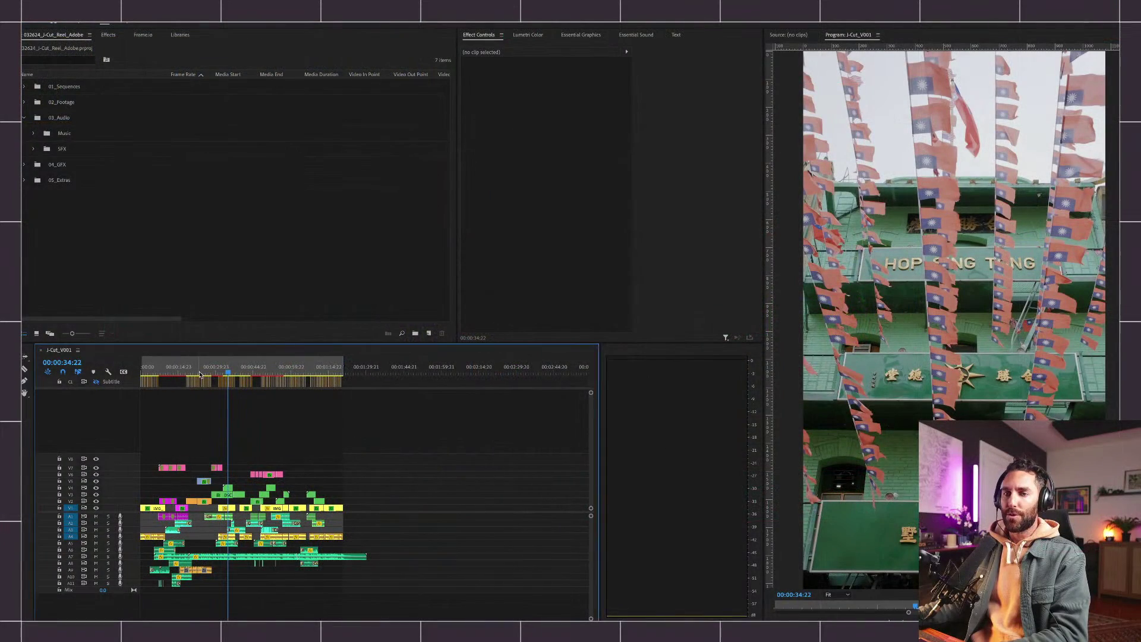
Return the playhead to the sequence start, fit the whole sequence in the timeline and save the project.
left_click(239, 440)
key("minus")
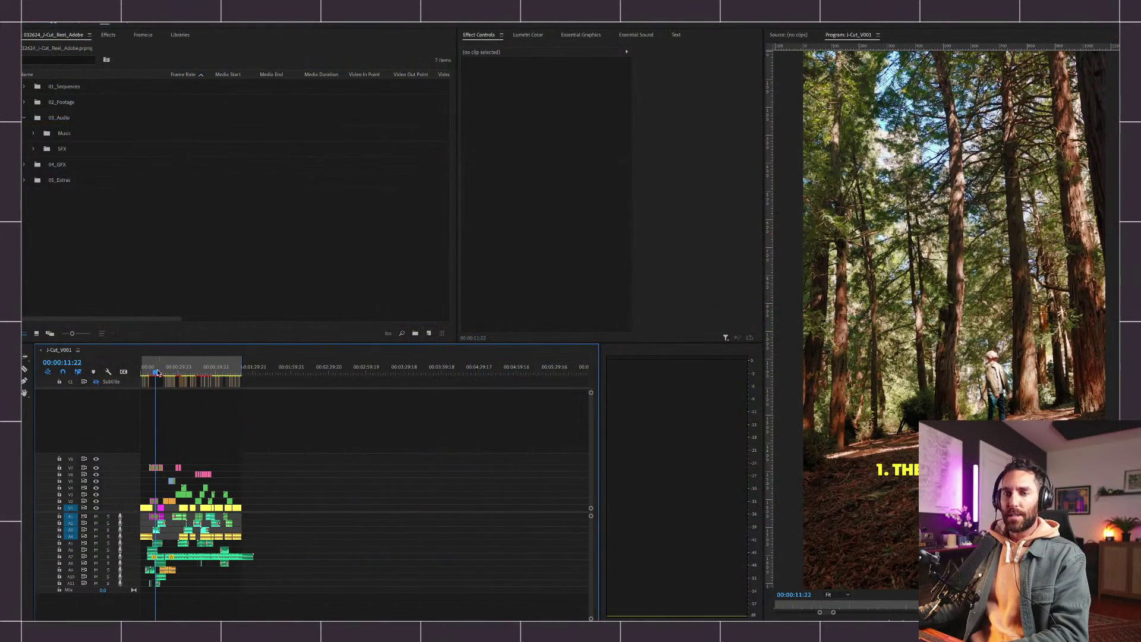
key("Home")
key("backslash")
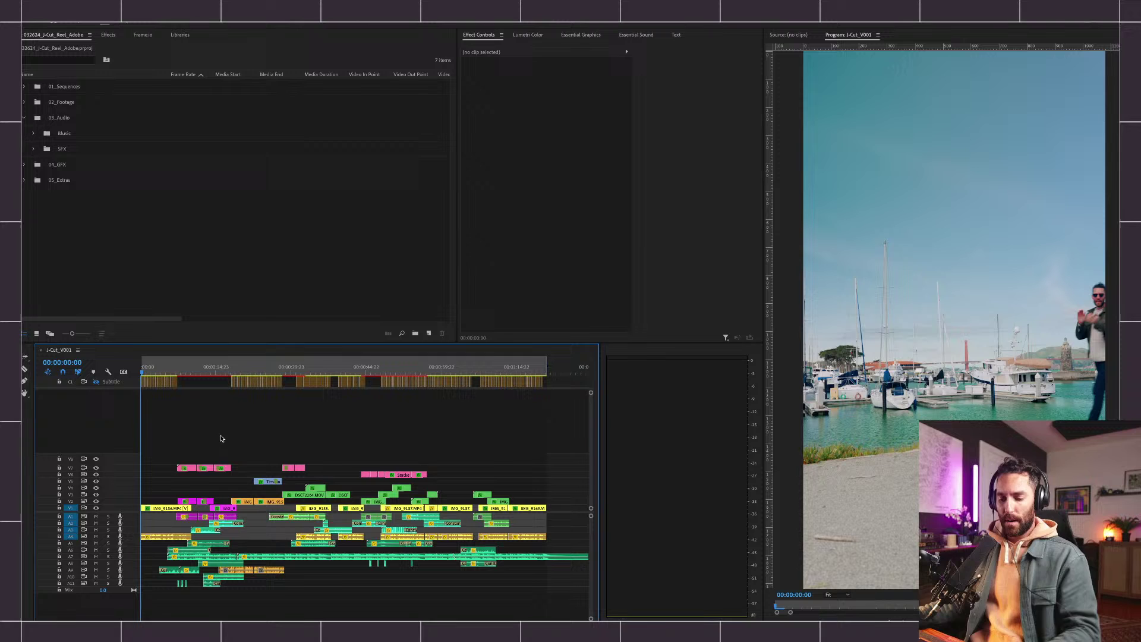
key("super+s")
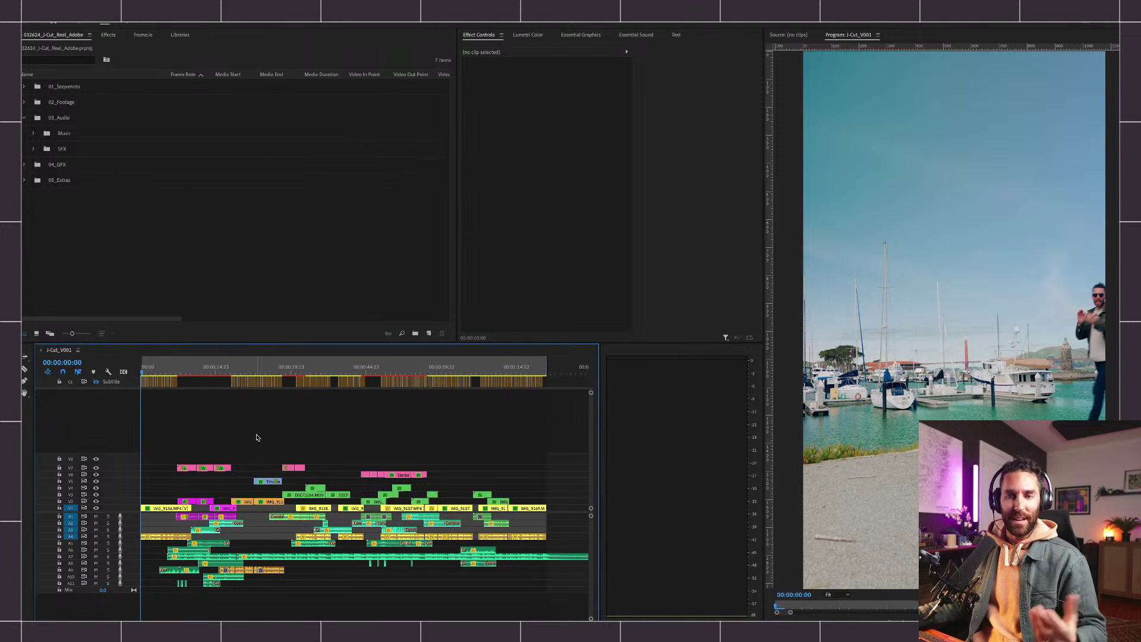
Enlarge the timeline area slightly upward to make more room for the tracks.
key("minus")
key("equal")
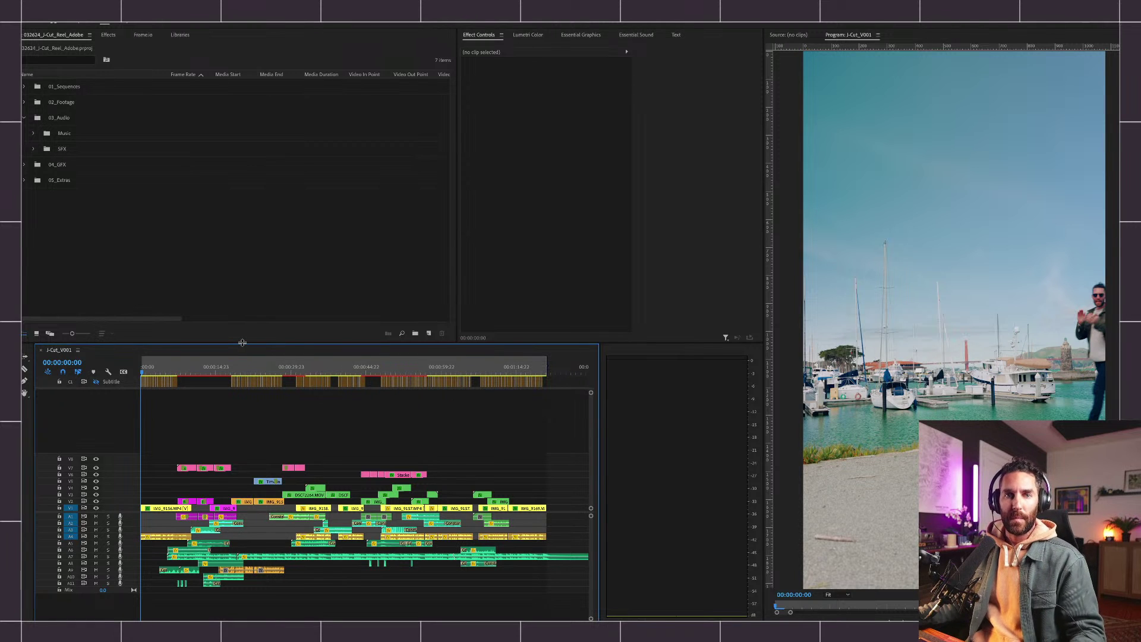
left_click_drag(242, 342, 244, 323)
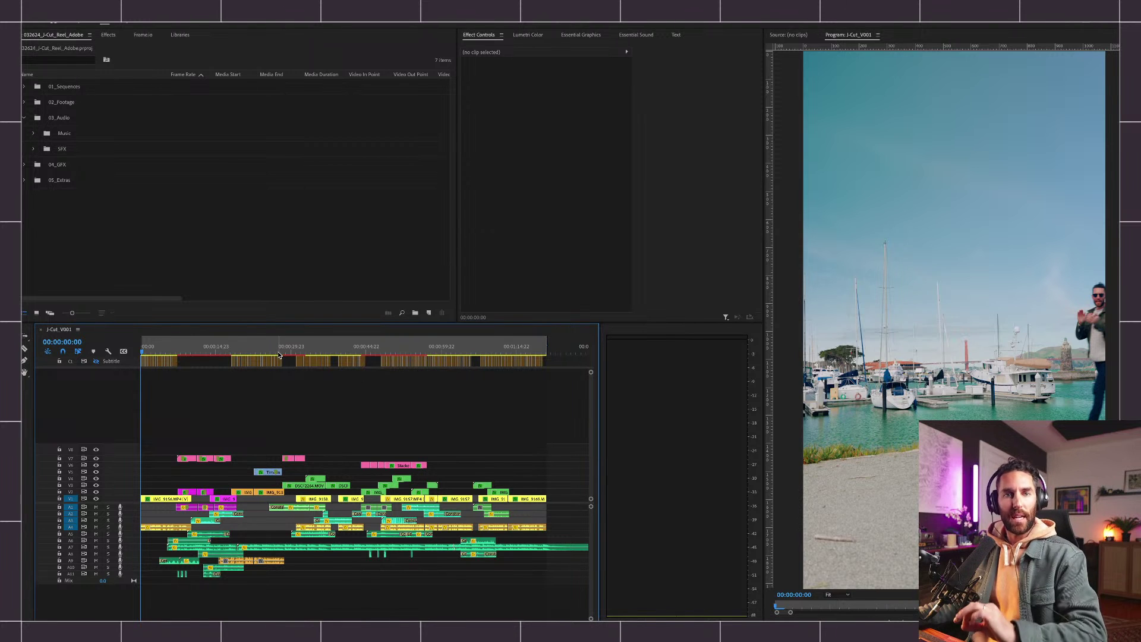
Set the sequence's out point at 00:00:31:05 and render the section from in to out.
left_click(298, 354)
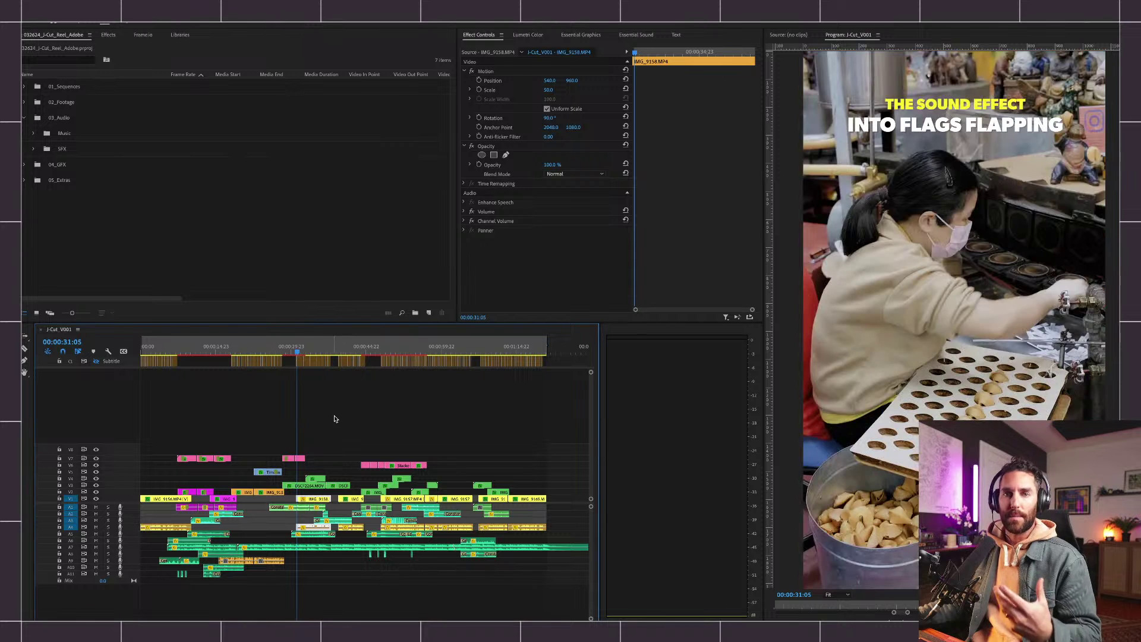
left_click(138, 24)
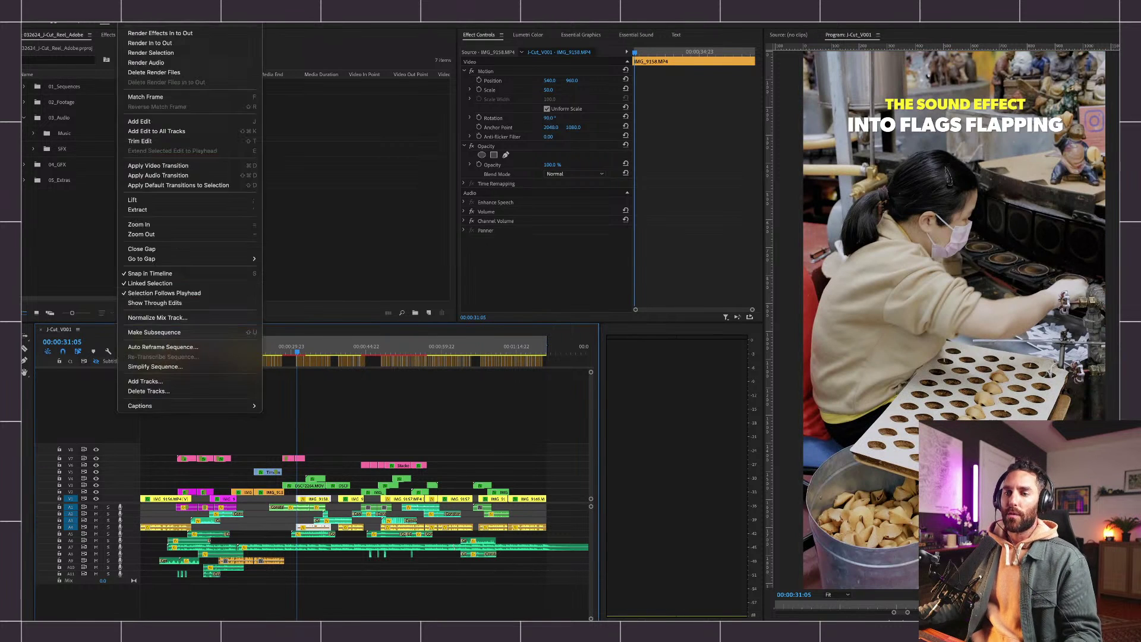
left_click(333, 306)
left_click(339, 416)
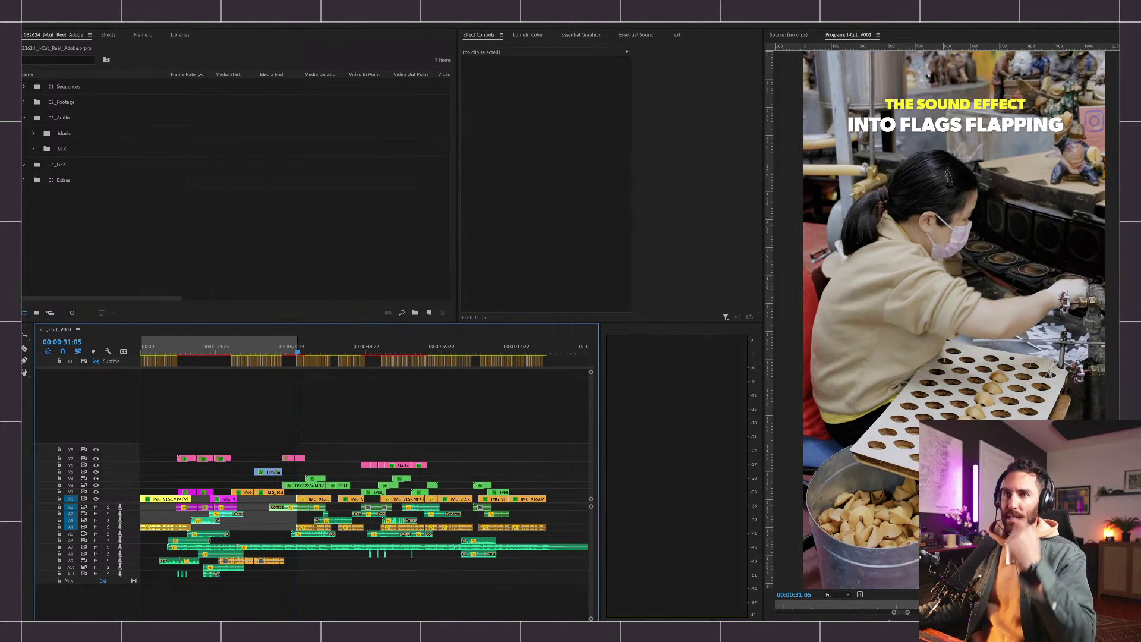
left_click(134, 24)
left_click(160, 44)
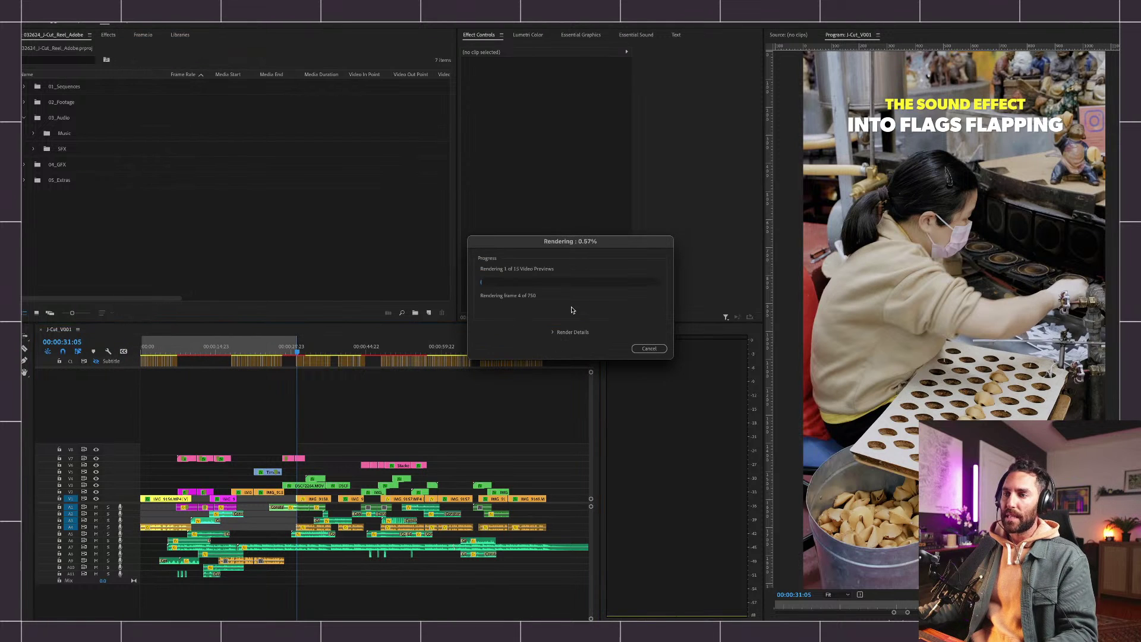
left_click_drag(590, 241, 560, 208)
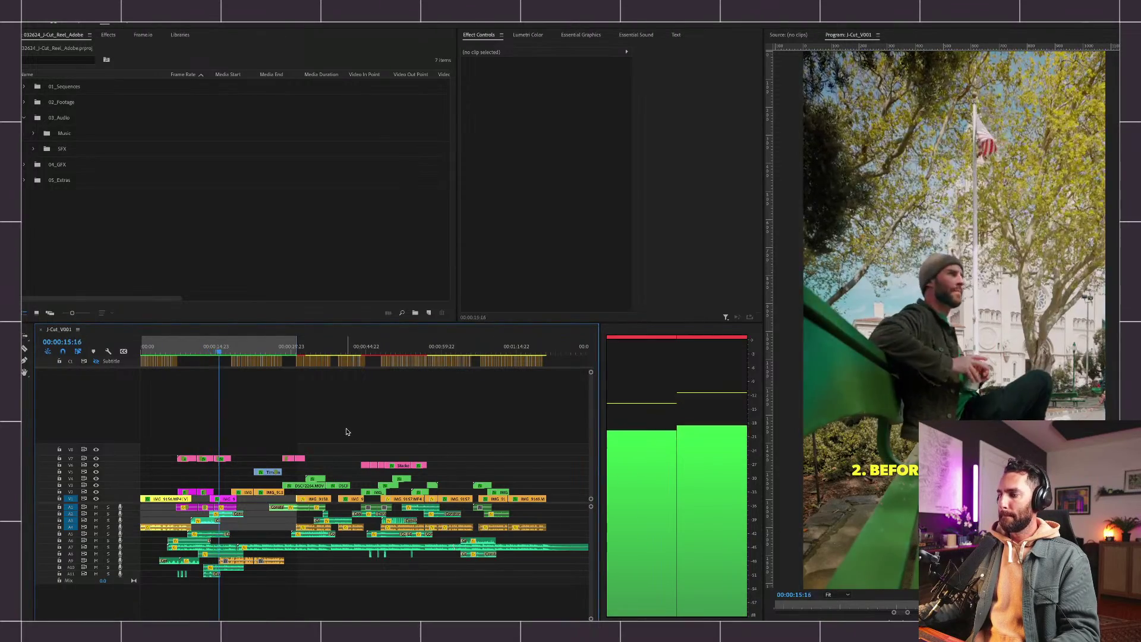
Stop playback and inspect the sequence around the forest shot at about 00:00:11:17.
key("space")
key("d")
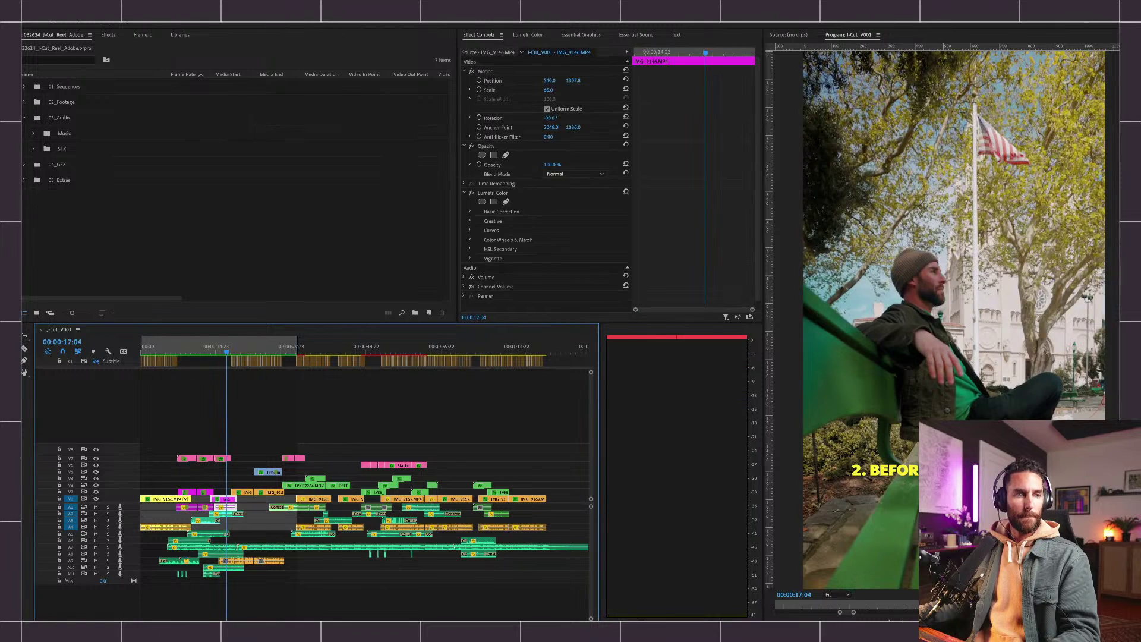
left_click(385, 421)
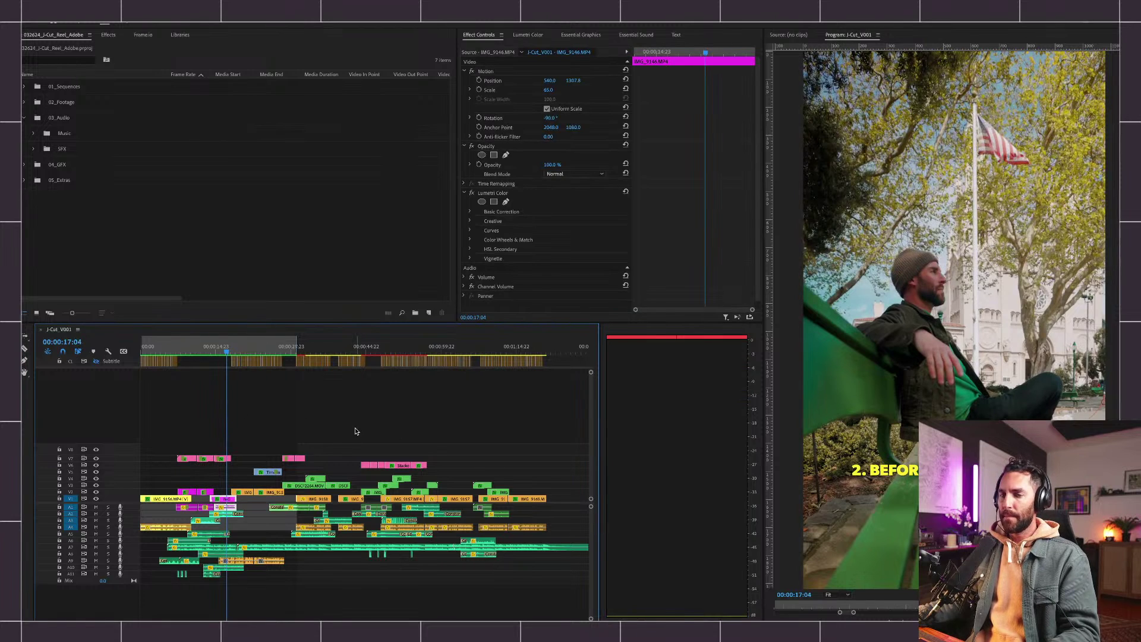
key("=")
left_click_drag(322, 351, 252, 351)
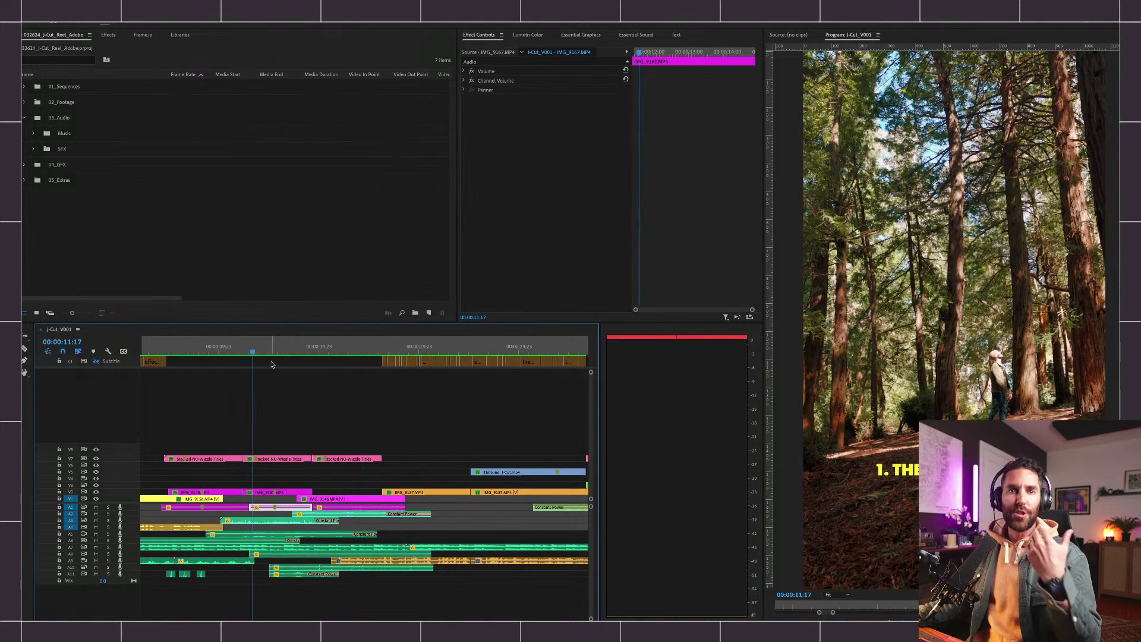
left_click(350, 428)
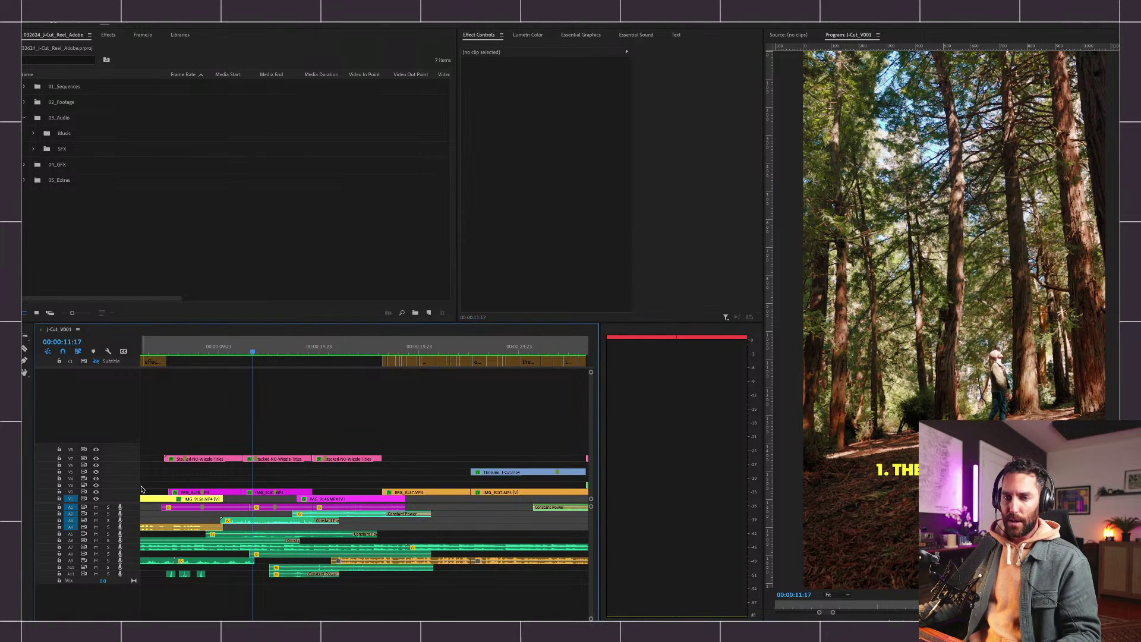
Increase the height of all audio tracks so their waveforms are easier to read.
scroll(123, 493, "down", 2)
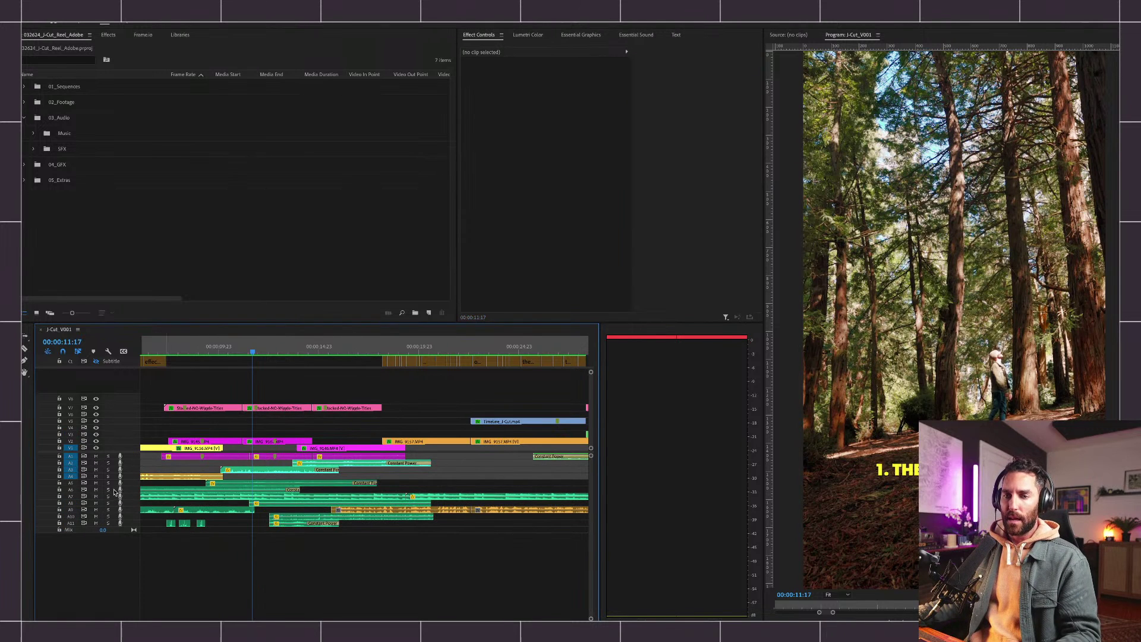
key("alt+=")
key("alt+=")
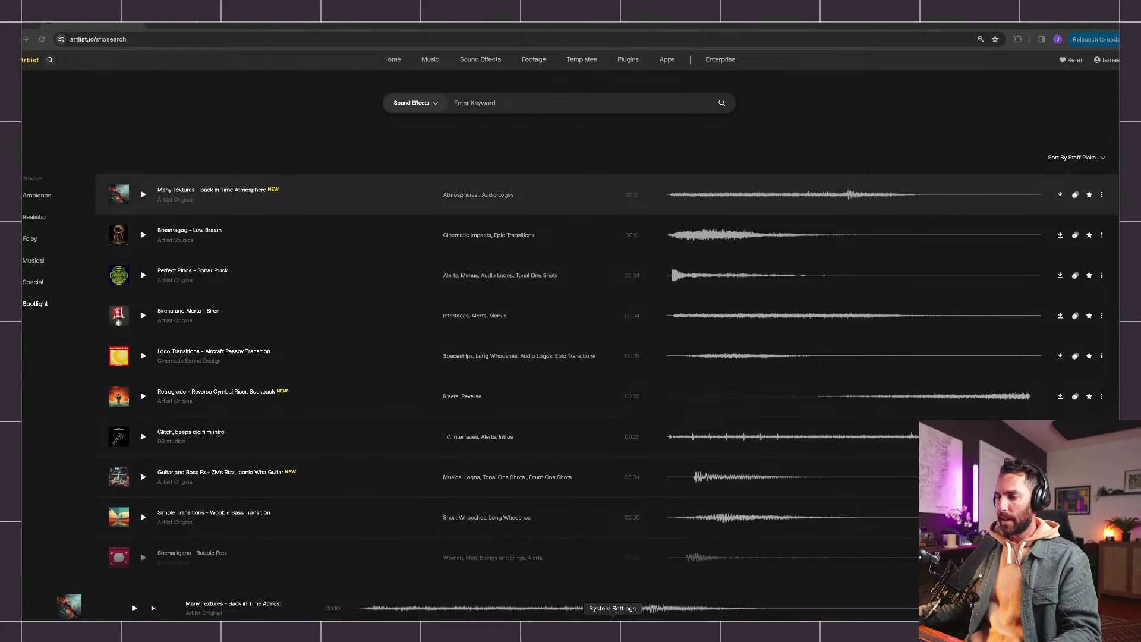
Switch back to Premiere Pro and examine the audio layers up to about 00:00:27:21.
left_click(626, 620)
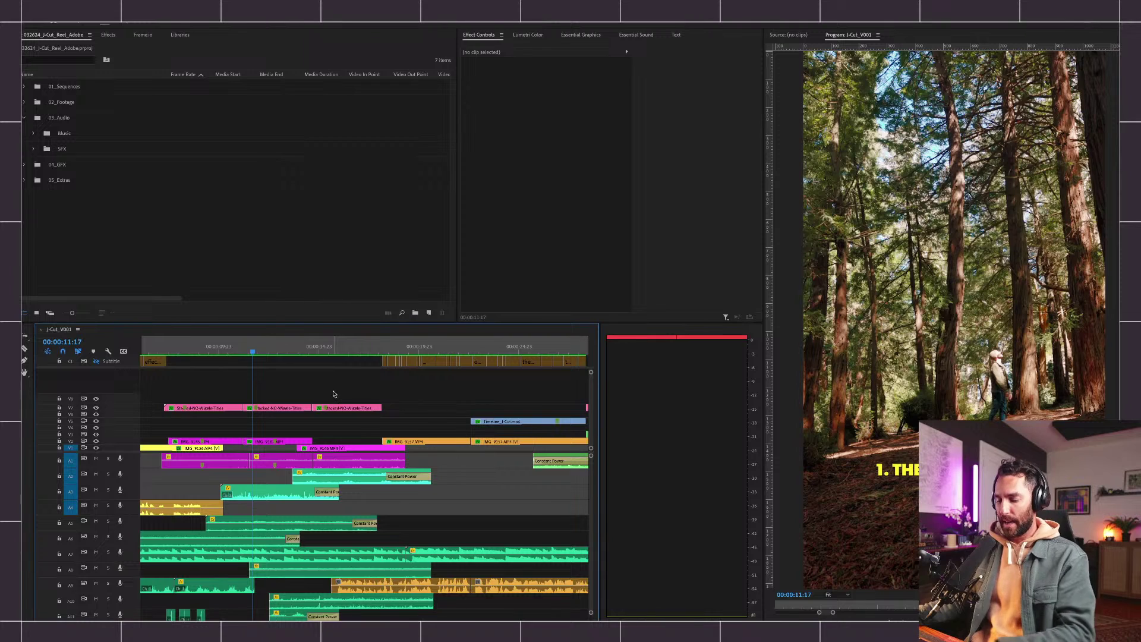
scroll(322, 389, "left", 5)
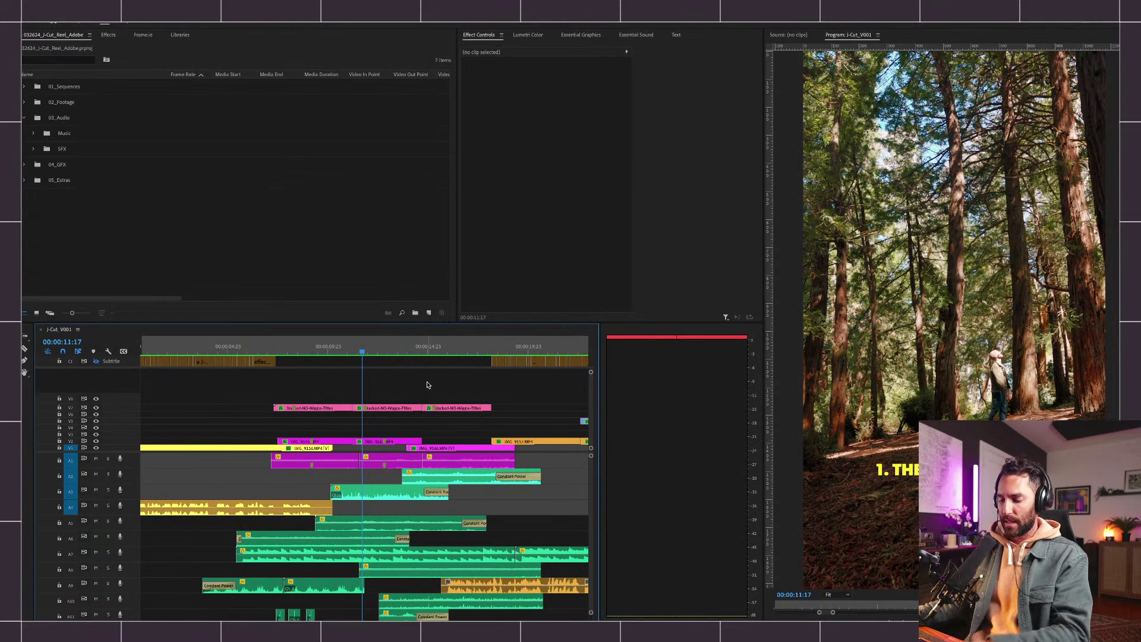
key("minus")
left_click_drag(257, 350, 421, 350)
left_click(381, 410)
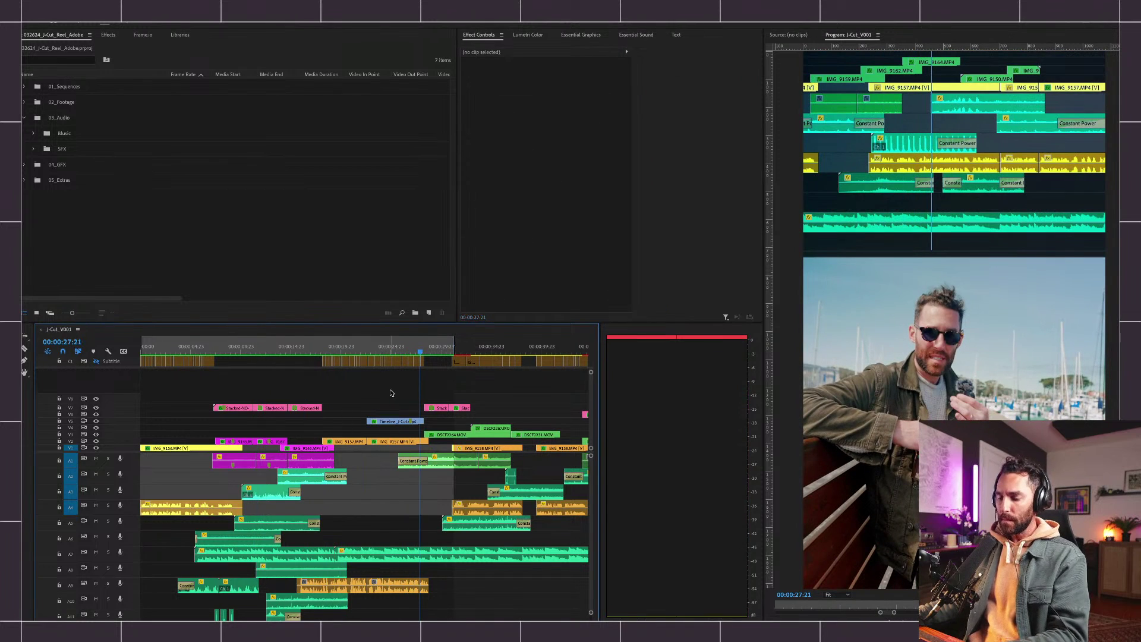
Check the bike spokes section at 00:00:46:16 and play the running on pavement section from 00:00:51:05.
key("minus")
left_click(375, 348)
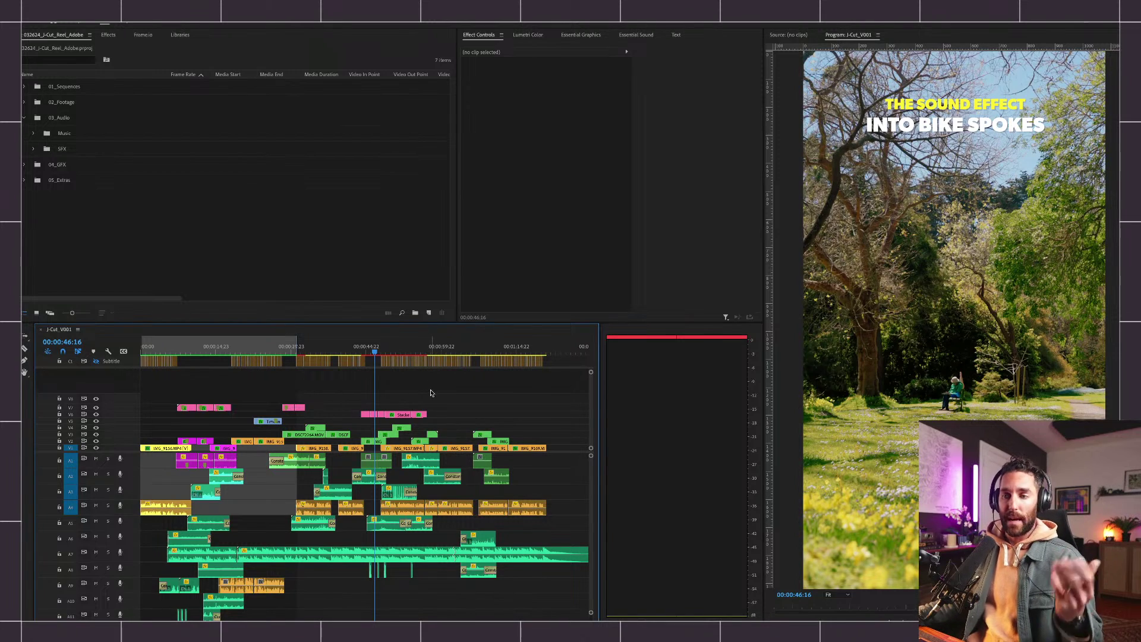
left_click(398, 349)
left_click(422, 378)
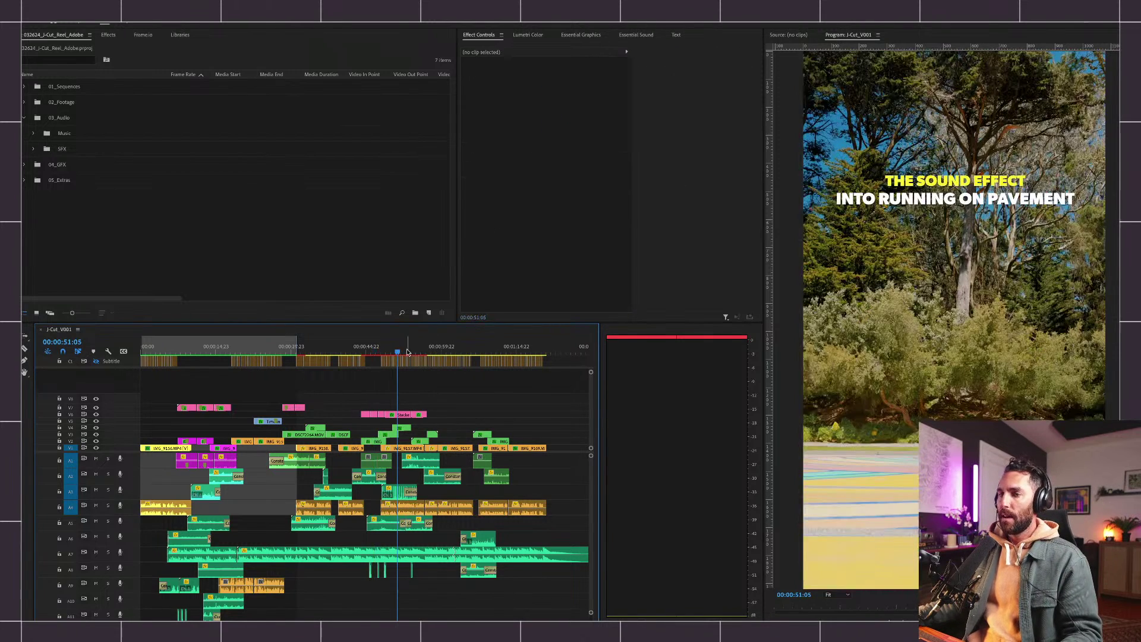
key("space")
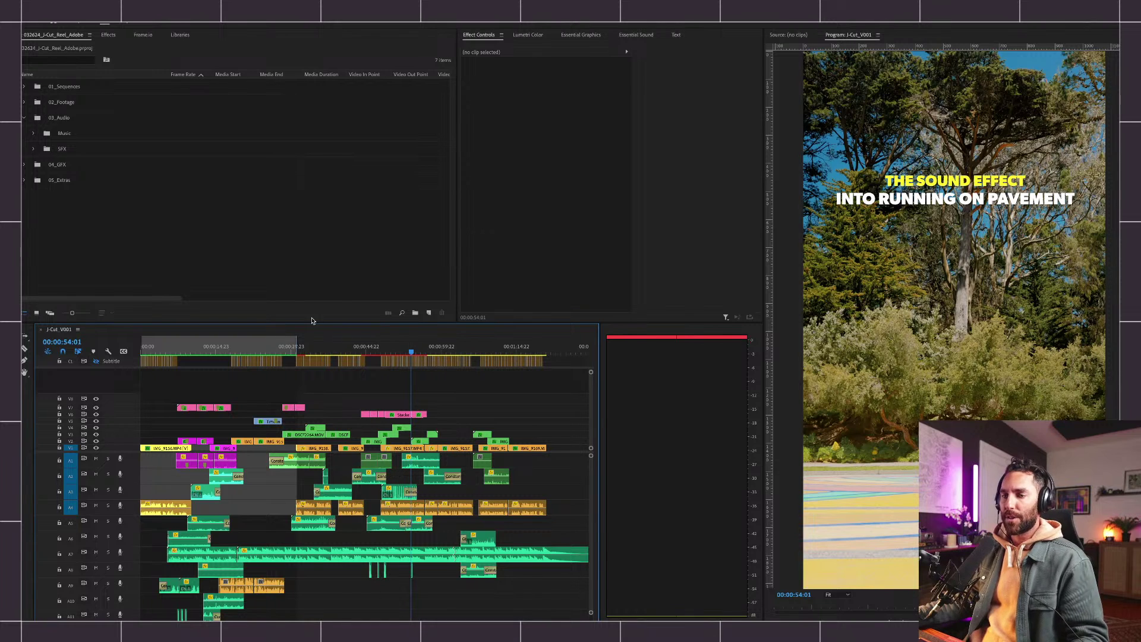
Enlarge the timeline area upward and heighten the audio tracks until their track names show.
left_click_drag(315, 321, 315, 273)
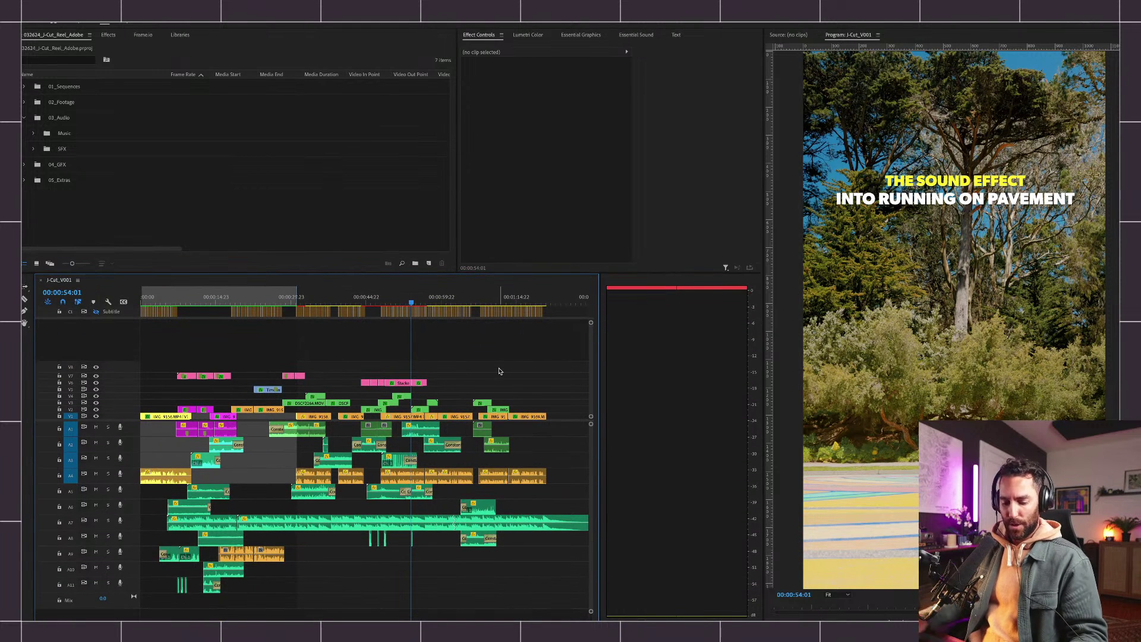
key("alt+equal")
key("alt+equal")
key("alt+equal")
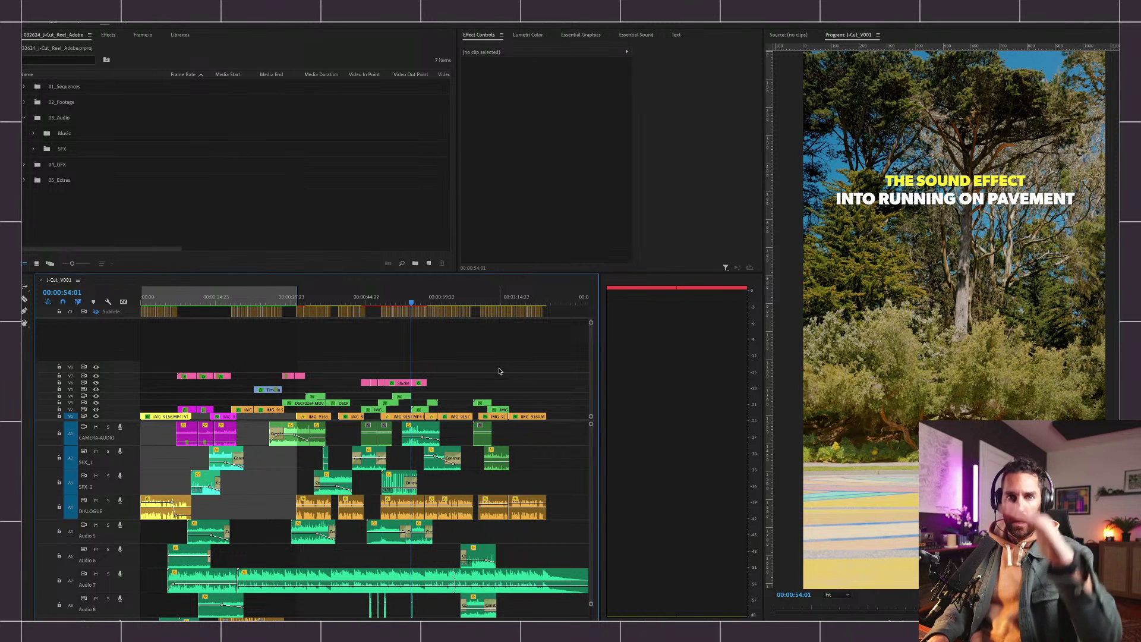
key("alt+equal")
key("alt+equal")
key("alt+minus")
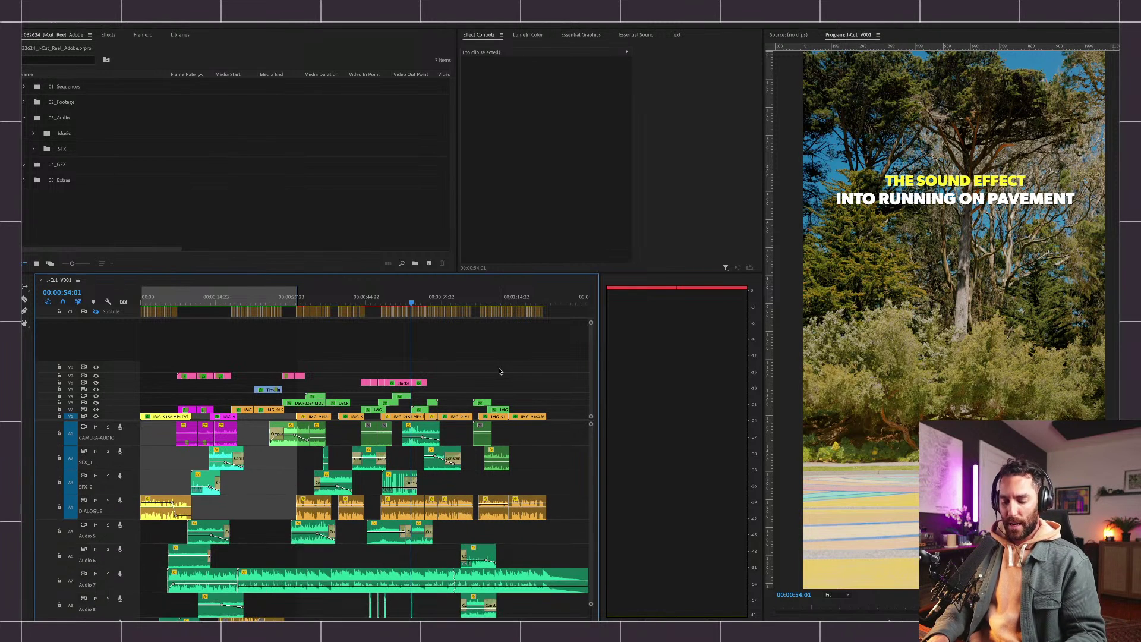
Adjust the video track heights so the stacked clips and their labels are easier to read.
scroll(499, 371, "up", 3)
key("ctrl+equal")
key("ctrl+equal")
key("ctrl+equal")
key("ctrl+minus")
key("ctrl+minus")
key("ctrl+minus")
key("ctrl+equal")
key("ctrl+equal")
key("ctrl+minus")
key("ctrl+minus")
key("ctrl+equal")
key("ctrl+minus")
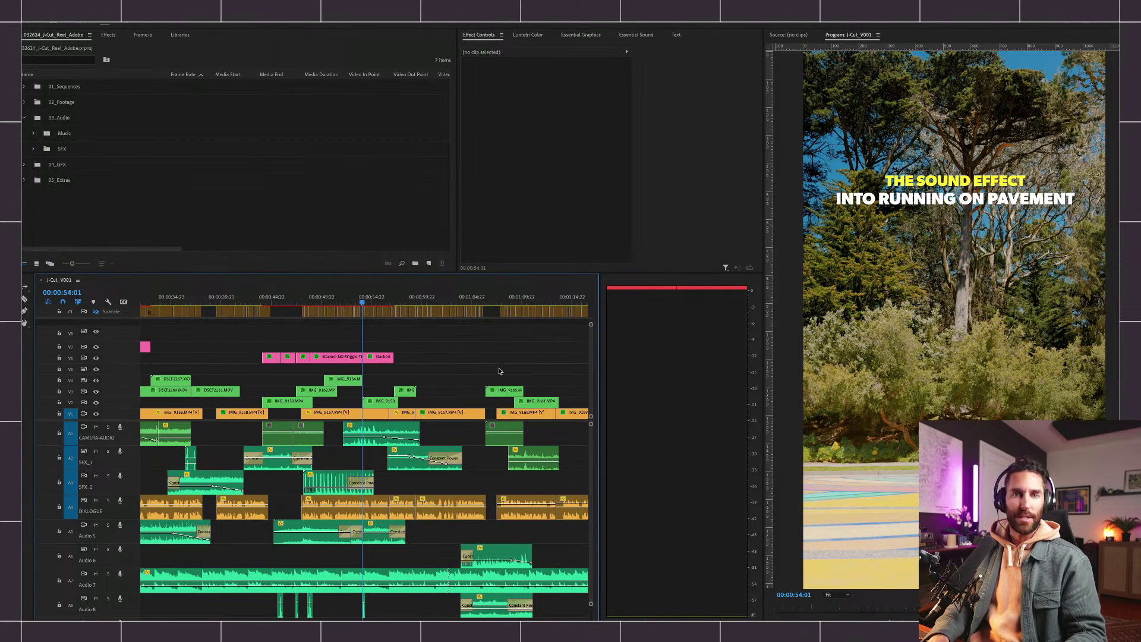
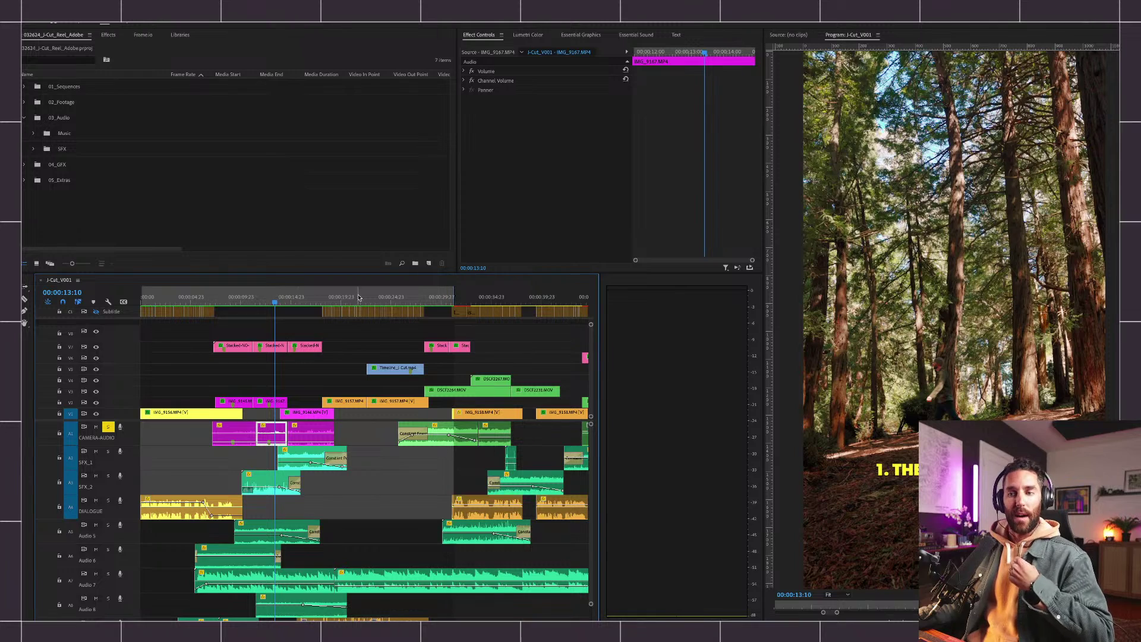
Review the soloed CAMERA AUDIO track up to about 00:00:28:03 and return to the start of the sequence.
left_click_drag(402, 300, 424, 301)
left_click(368, 430)
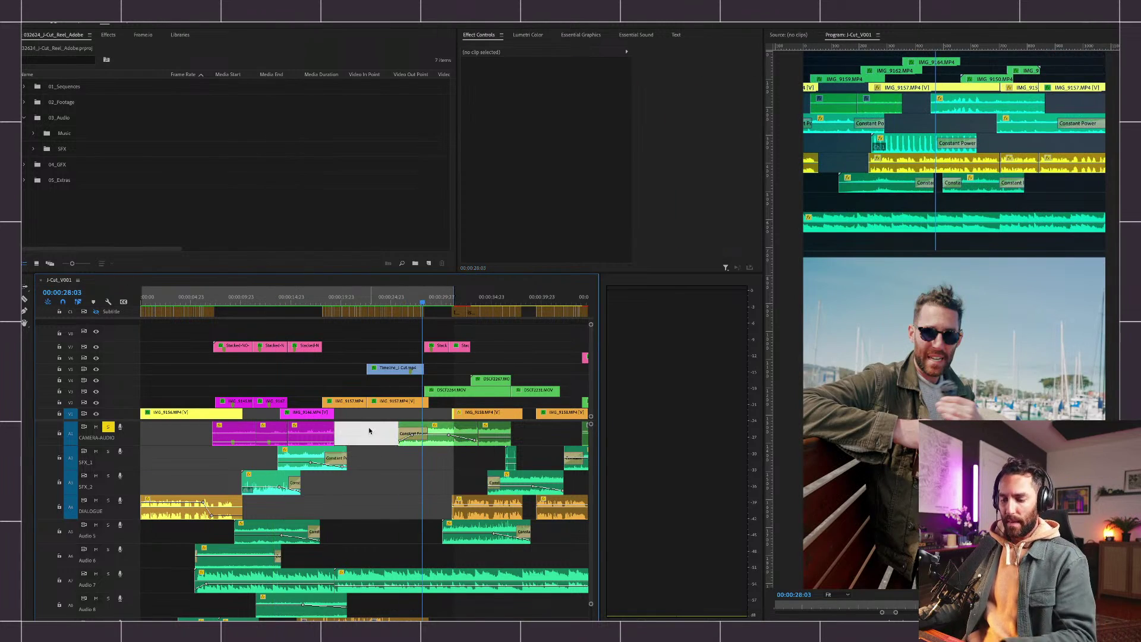
key("backslash")
key("space")
key("backslash")
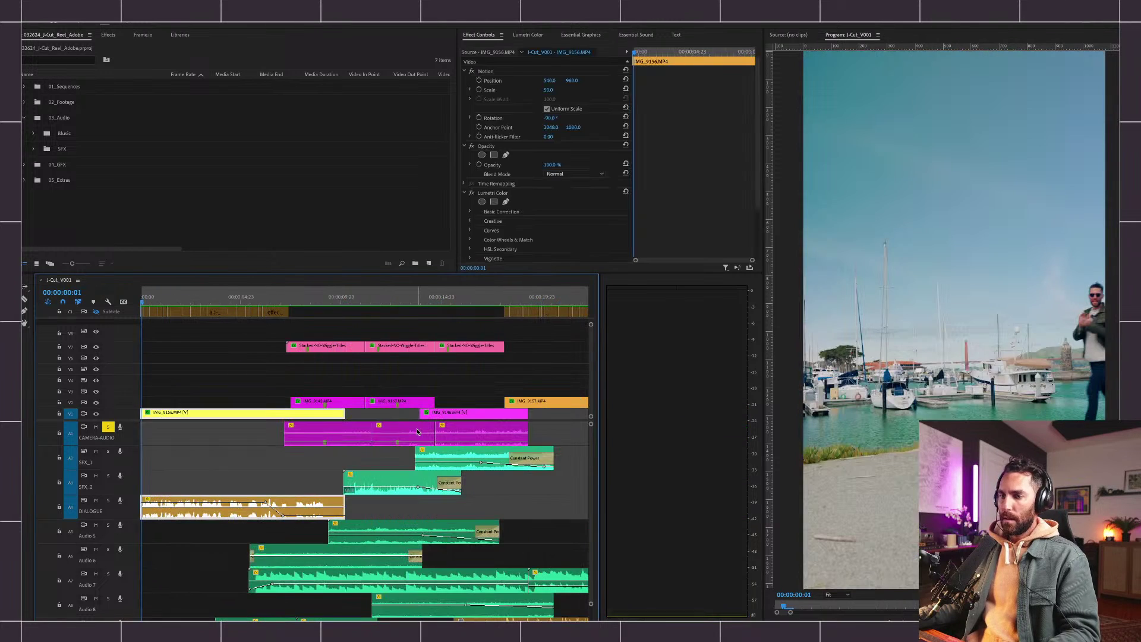
Clear the sequence's in-to-out range and fit the whole sequence in the timeline.
right_click(437, 293)
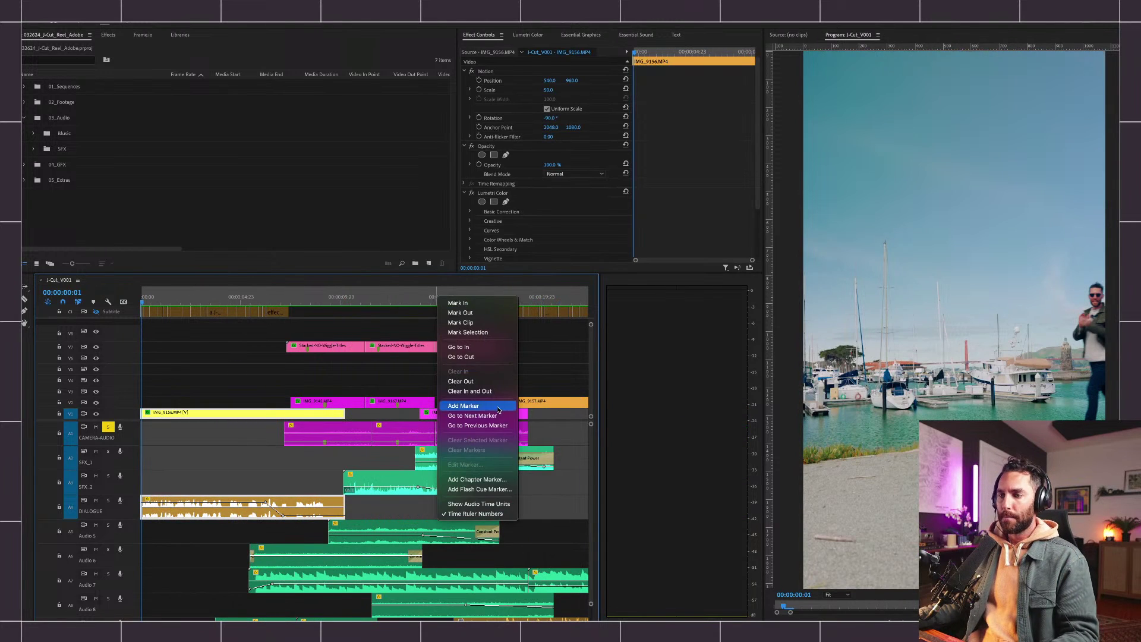
left_click(526, 369)
key("backslash")
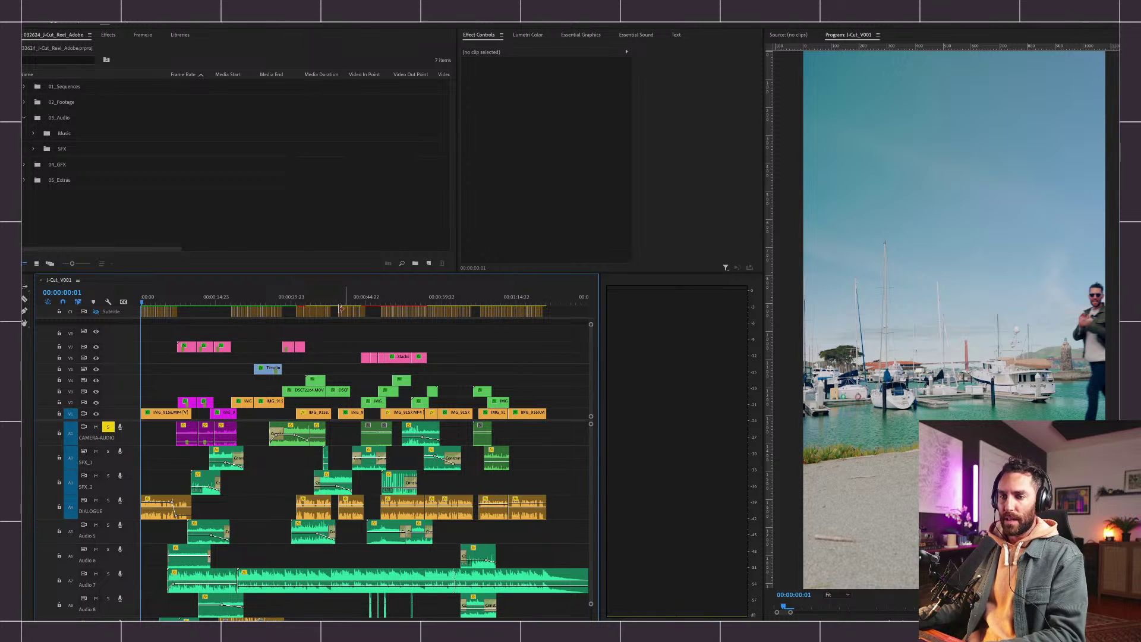
Examine the soloed camera audio at the warehouse clip near 00:00:29:10 and the flags clip near 00:00:34:19.
left_click(293, 301)
key("backslash")
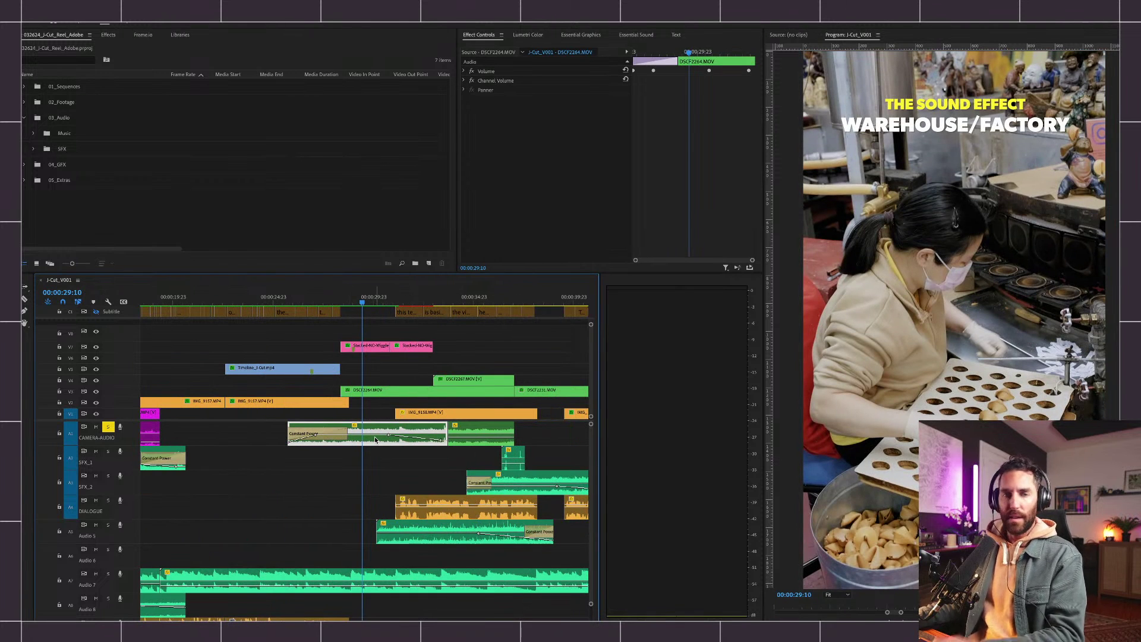
key("minus")
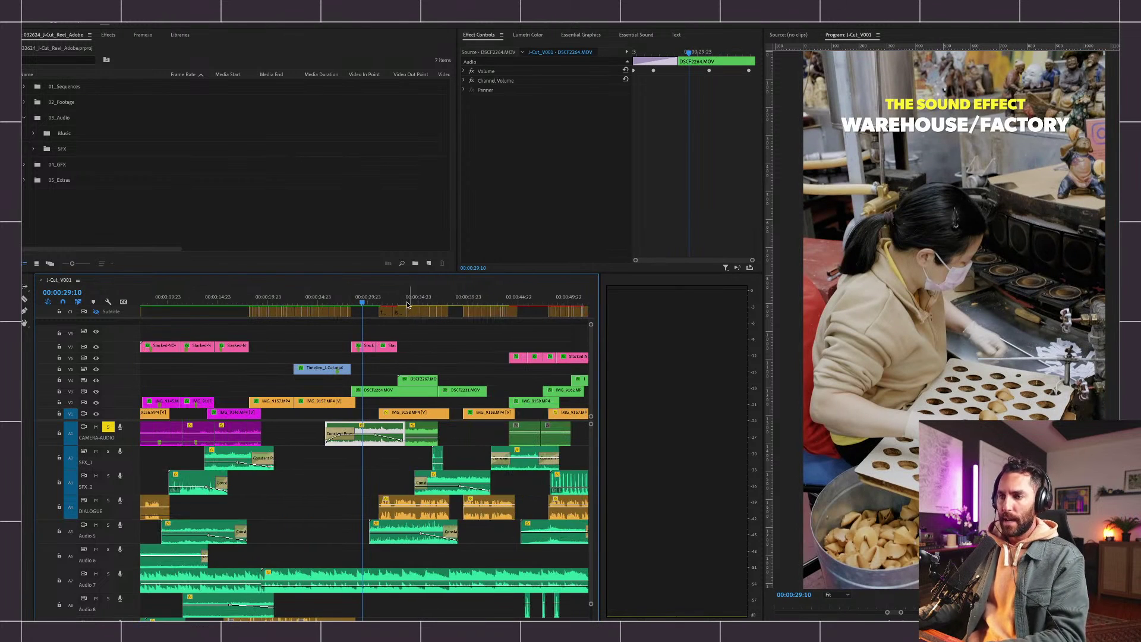
left_click_drag(406, 299, 417, 298)
key("minus")
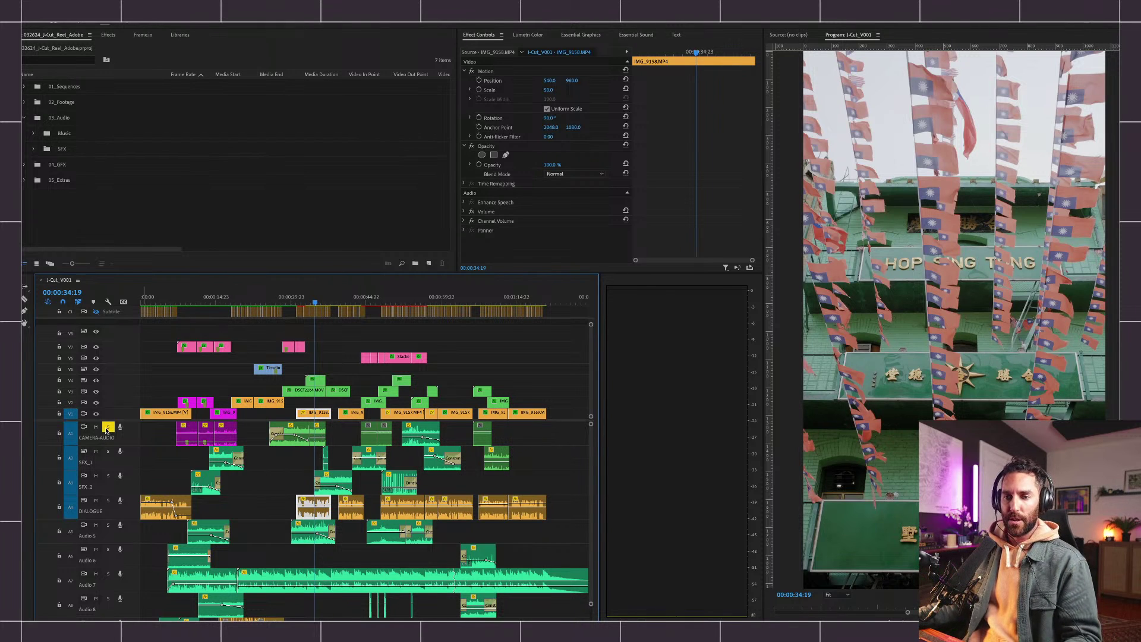
scroll(115, 468, "down", 1)
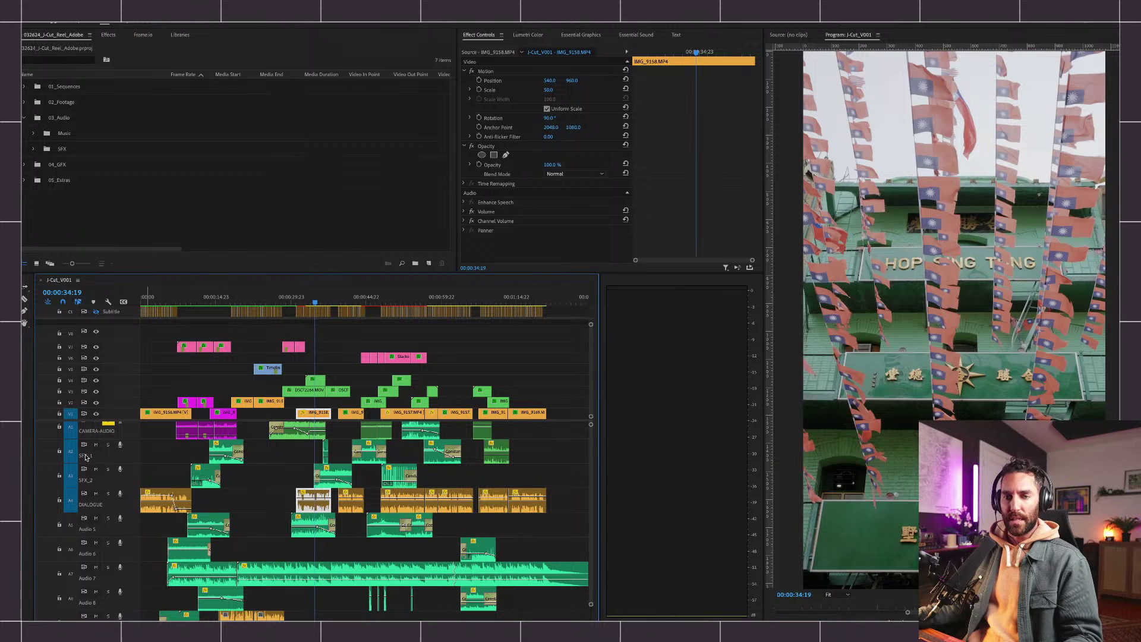
Rename the Audio 5 track as SFX_3.
scroll(184, 484, "down", 1)
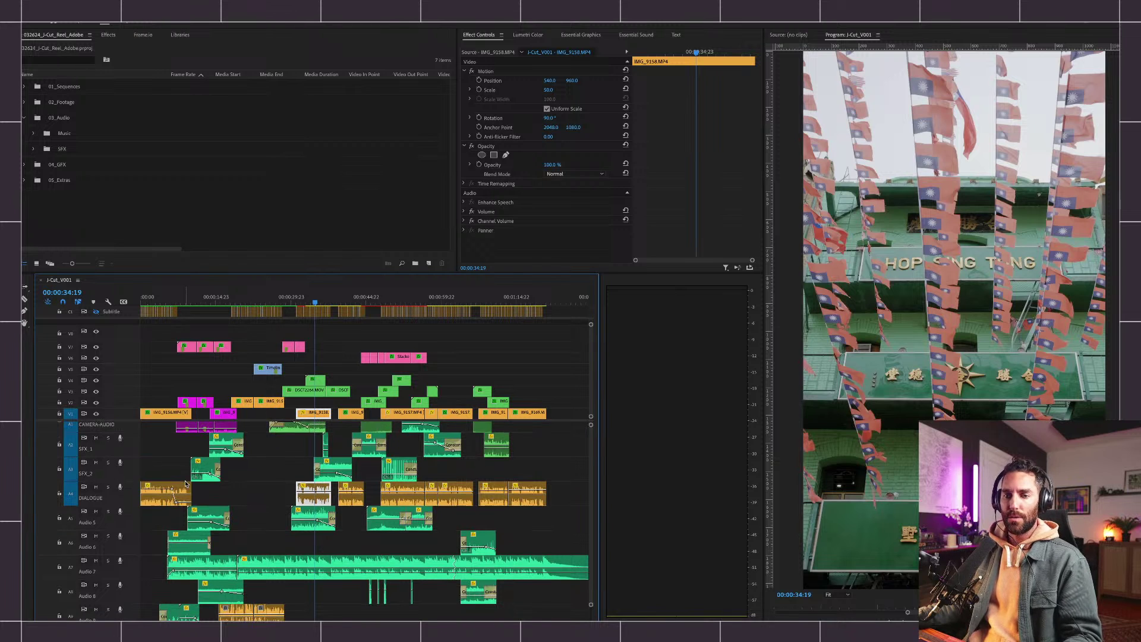
scroll(252, 565, "down", 2)
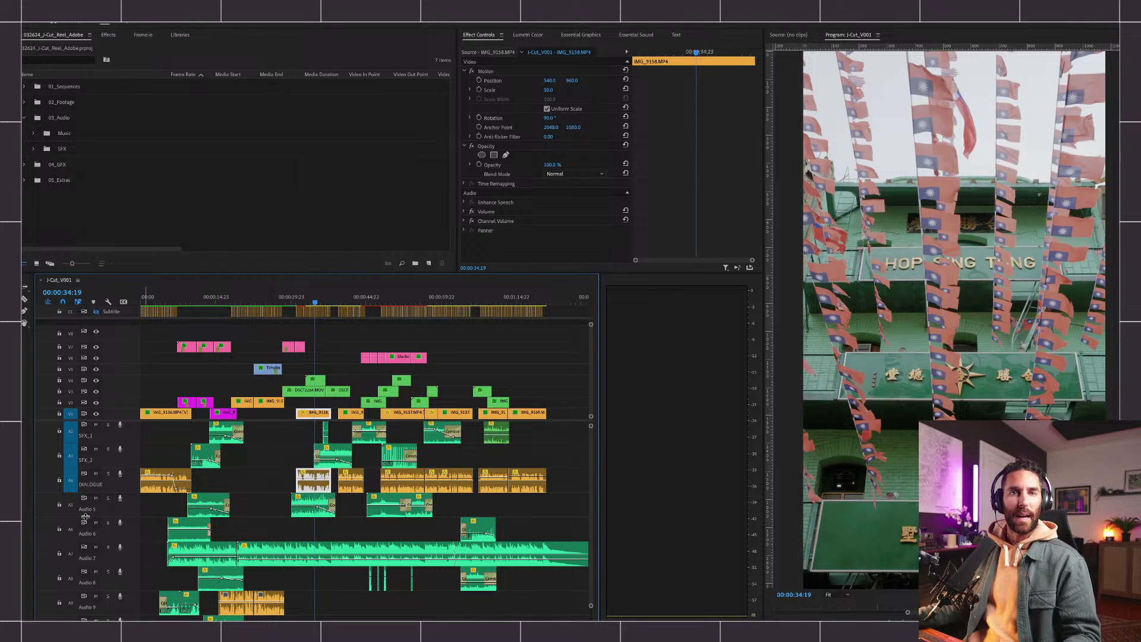
scroll(100, 511, "up", 4)
scroll(99, 548, "down", 1)
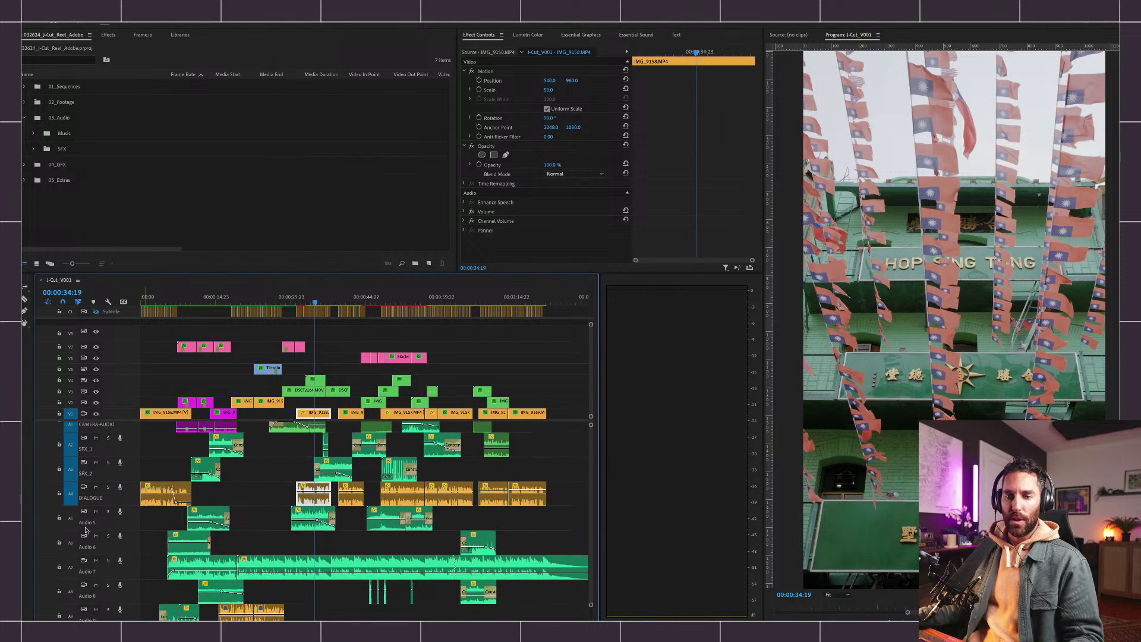
right_click(86, 525)
left_click(163, 526)
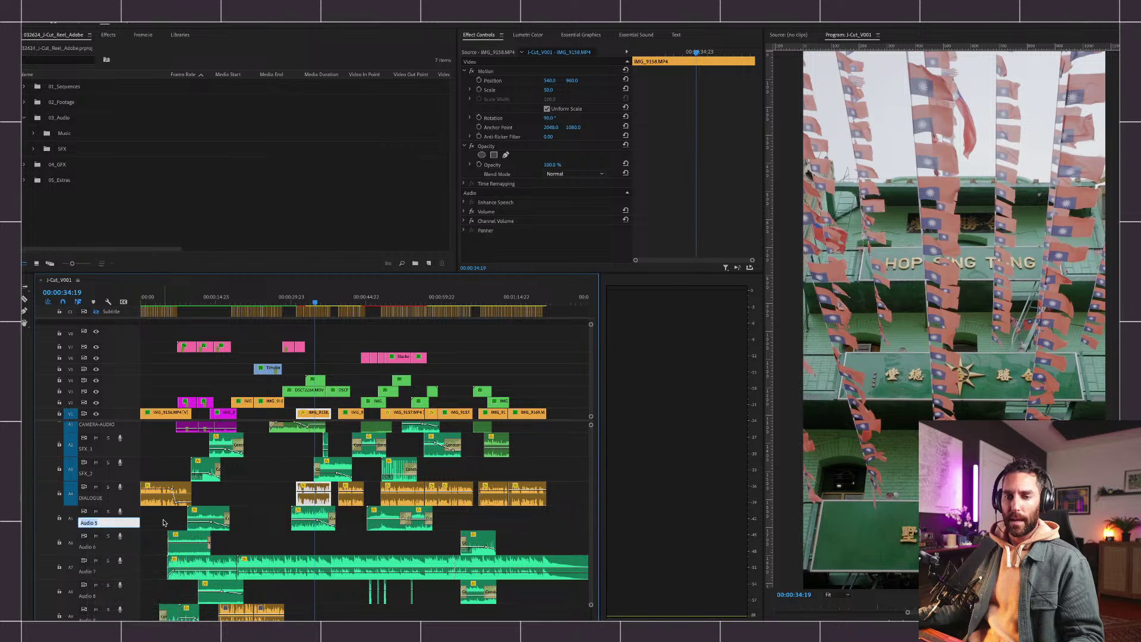
type("SFX")
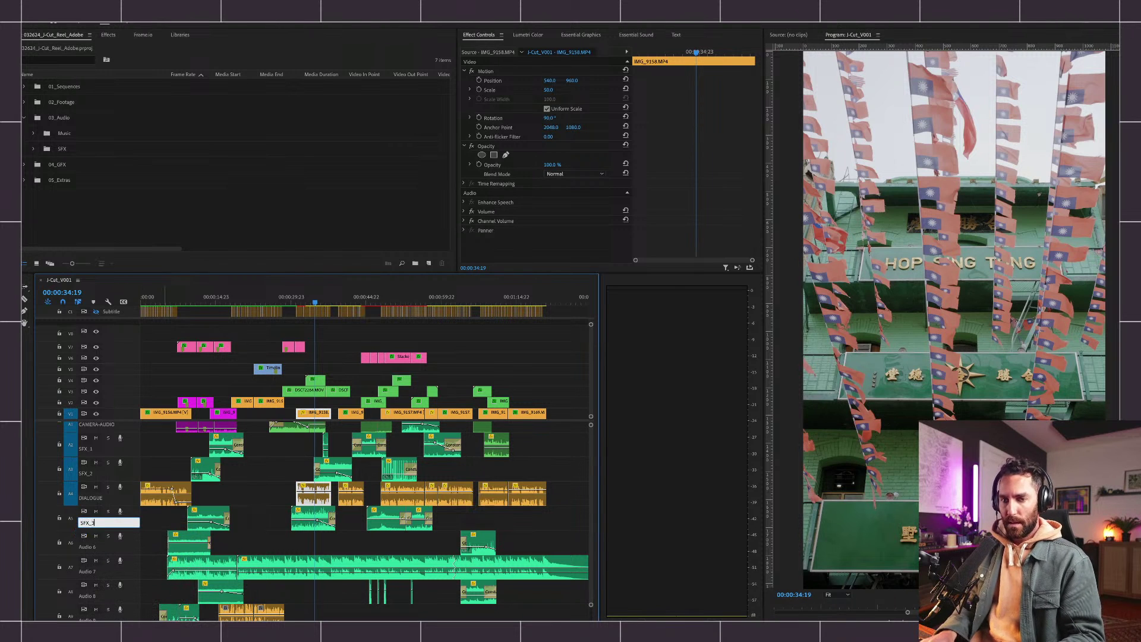
type("_3")
key("Return")
Return the playhead to 00:00:00:06 and look over the DIALOGUE track's opening clip and the gap following it.
left_click(252, 494)
key("minus")
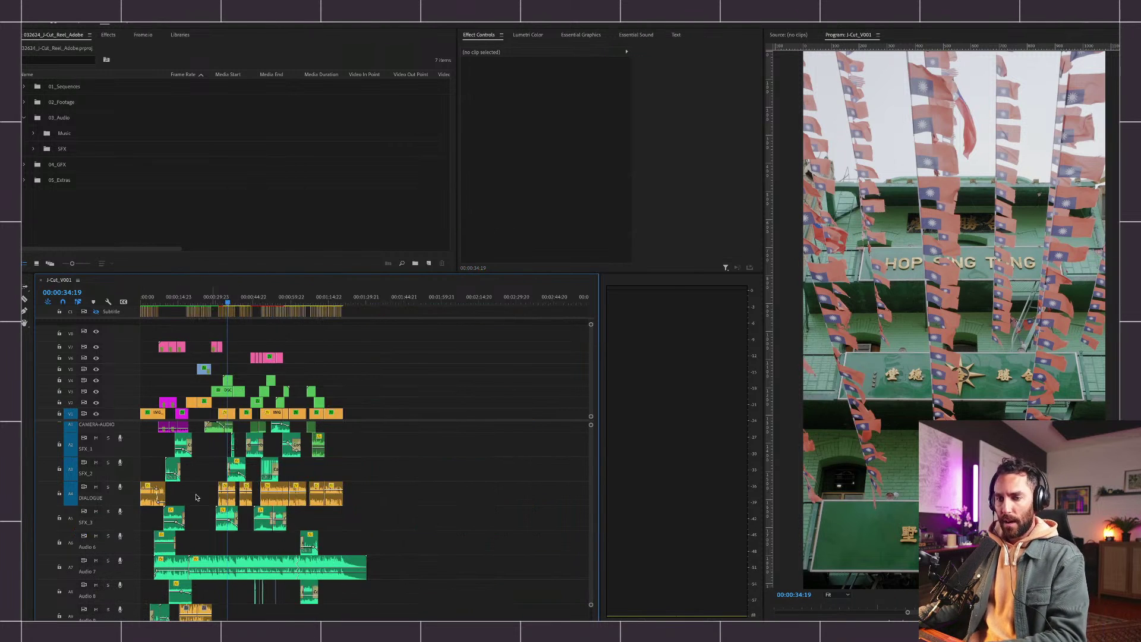
key("equal")
left_click(184, 492)
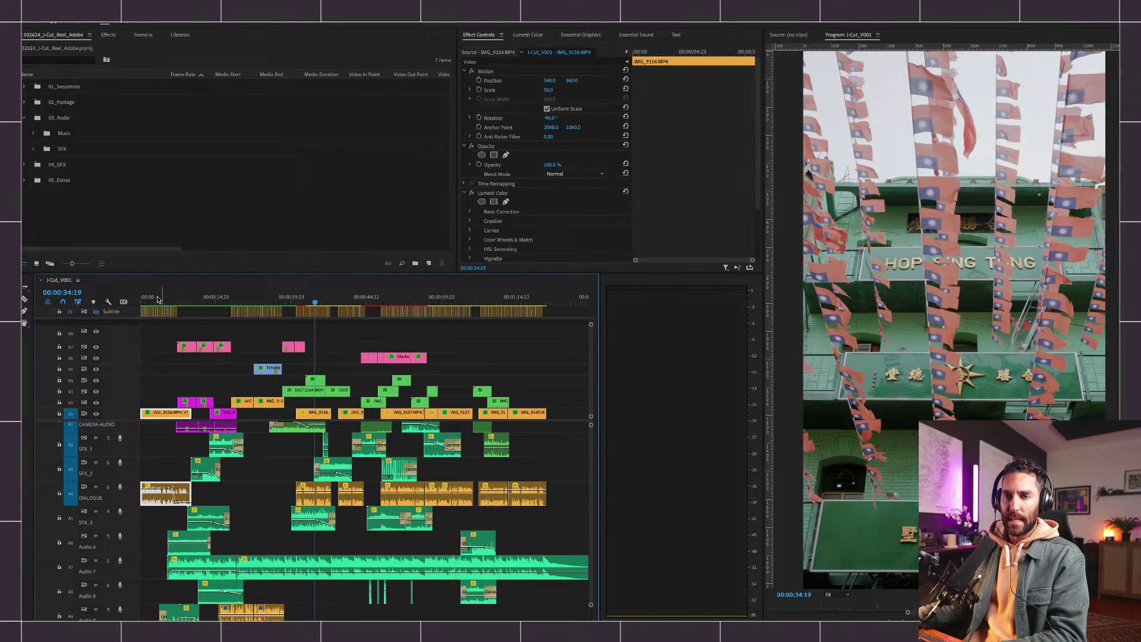
left_click_drag(158, 299, 143, 298)
left_click(273, 497)
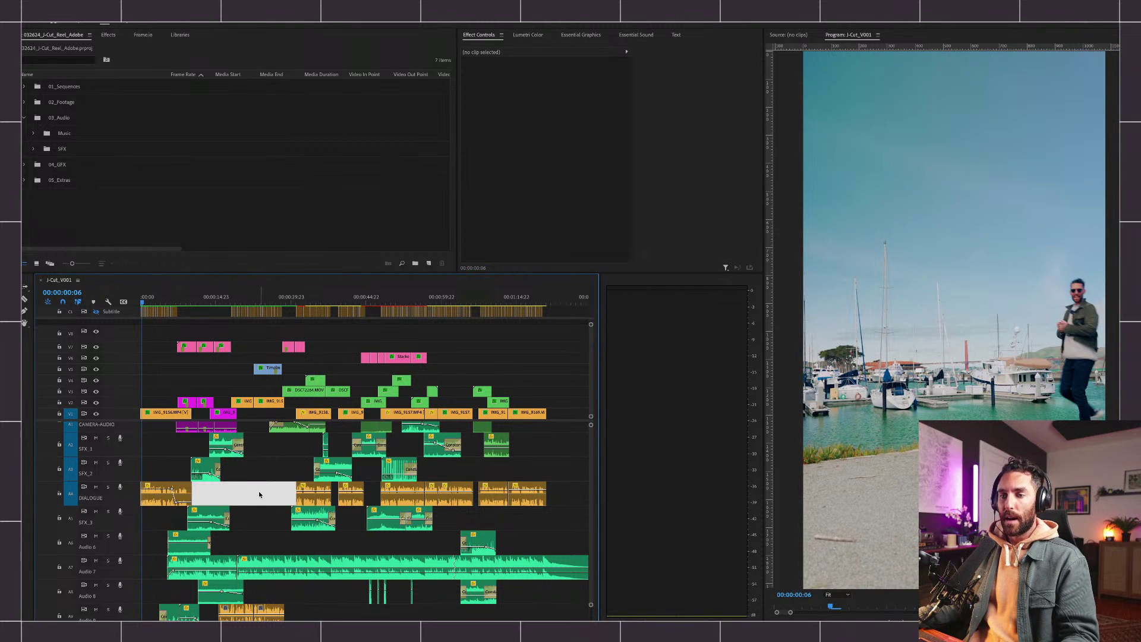
left_click(259, 491)
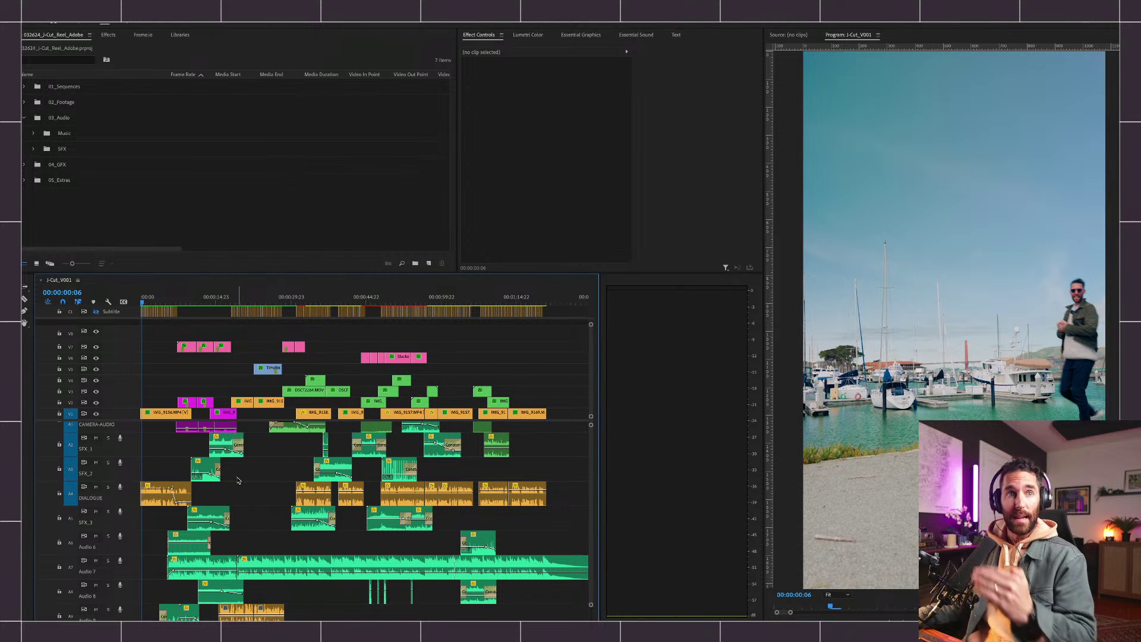
Inspect the opening dialogue clip close up with the playhead at 00:00:04:21, and save the project.
left_click(165, 300)
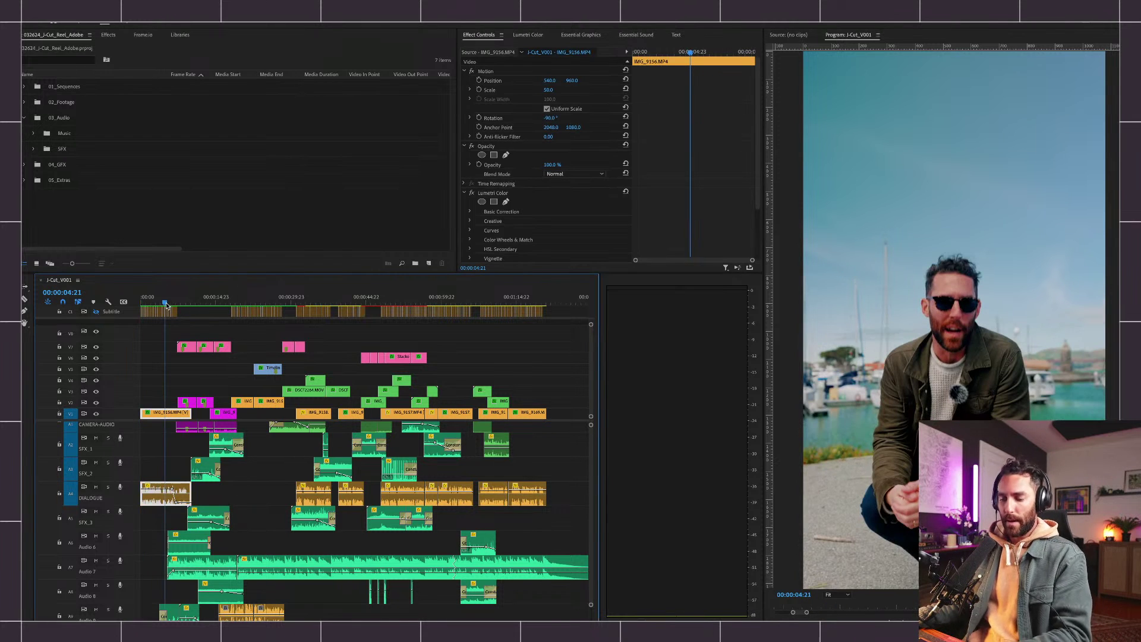
key("equal")
key("equal")
key("equal")
left_click(317, 477)
key("minus")
key("minus")
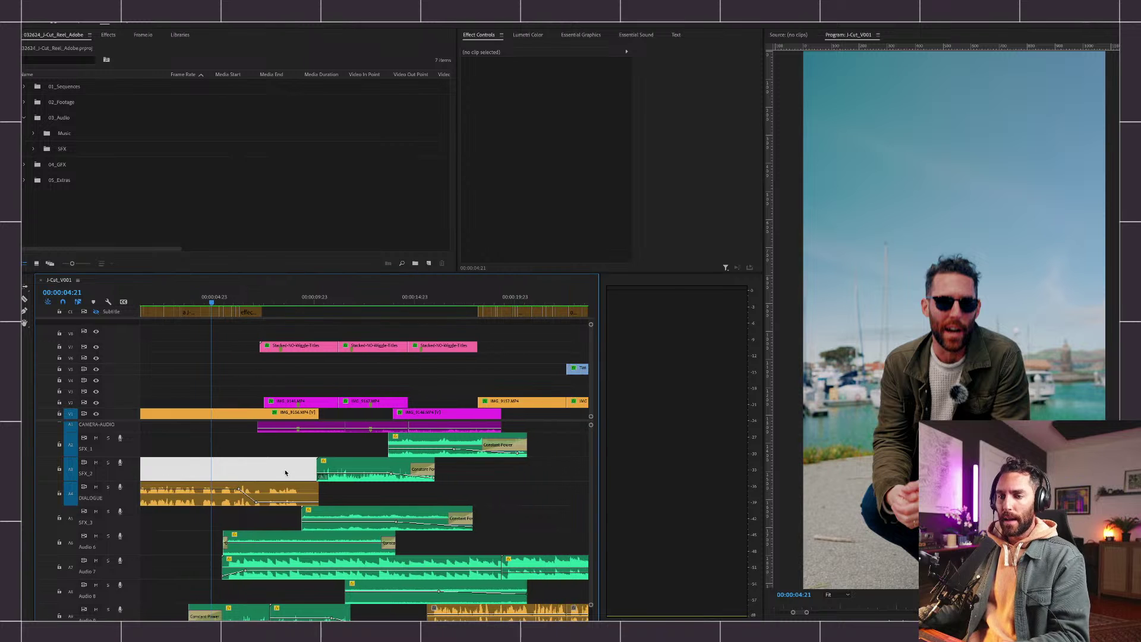
left_click(241, 495)
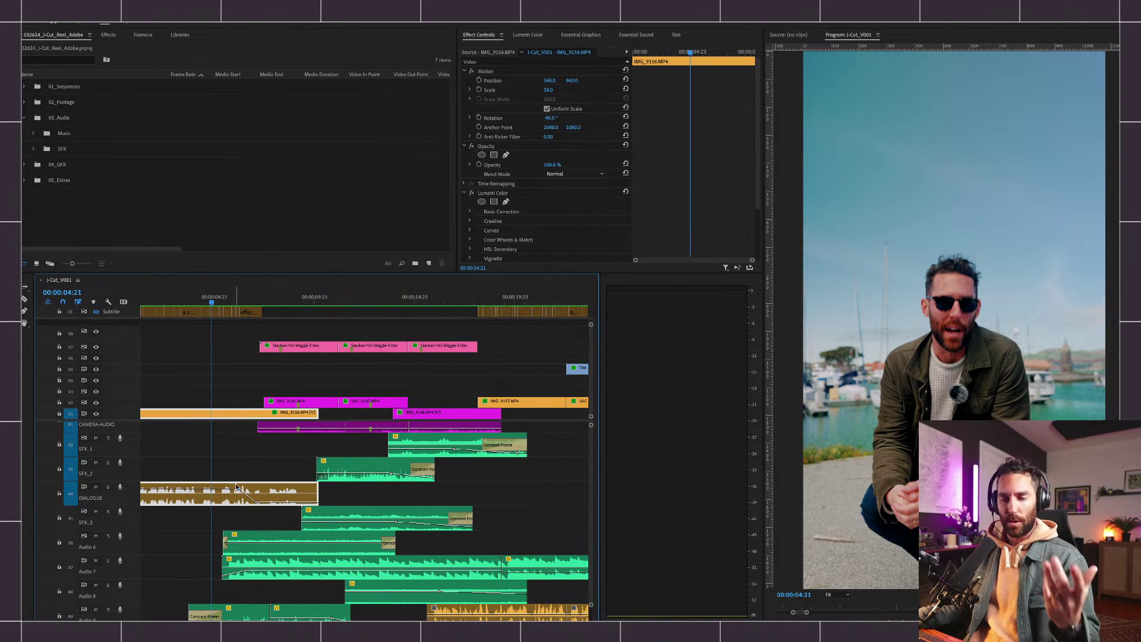
left_click(248, 450)
key("ctrl+s")
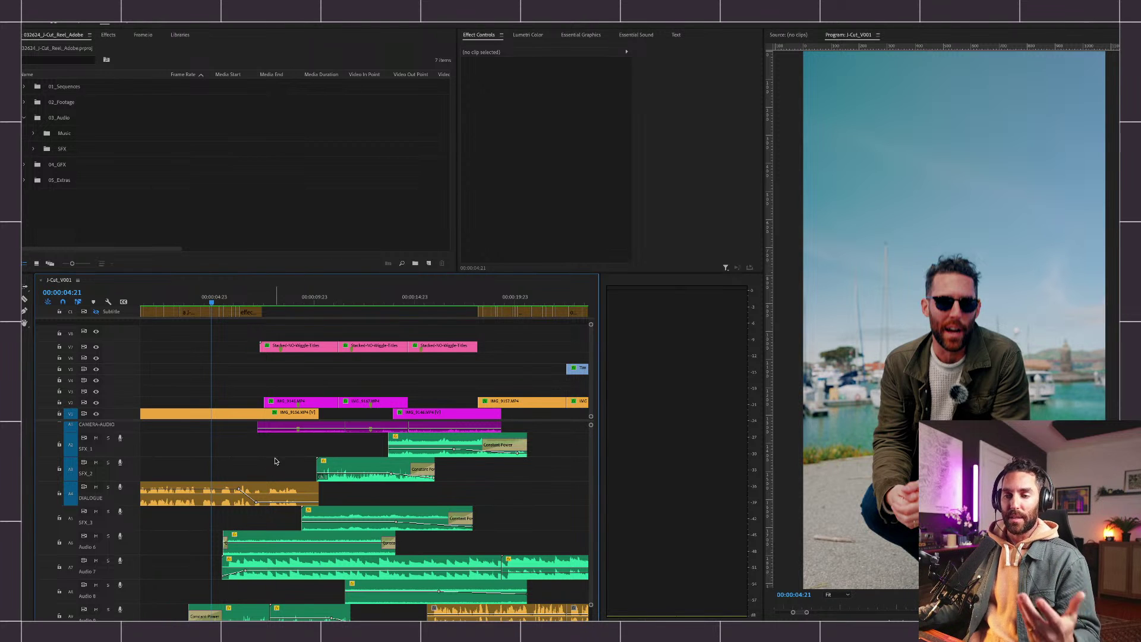
key("minus")
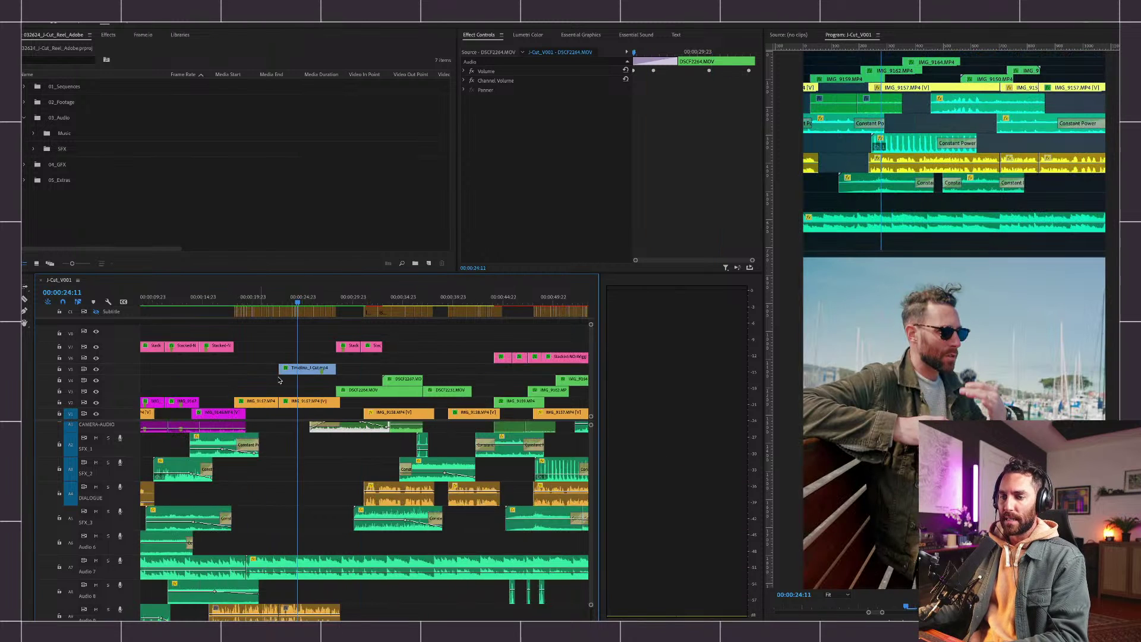
Solo the Audio 7 track for a short playback from 00:00:24:11, and remove the solo.
left_click(304, 497)
scroll(306, 511, "down", 2)
scroll(286, 505, "down", 2)
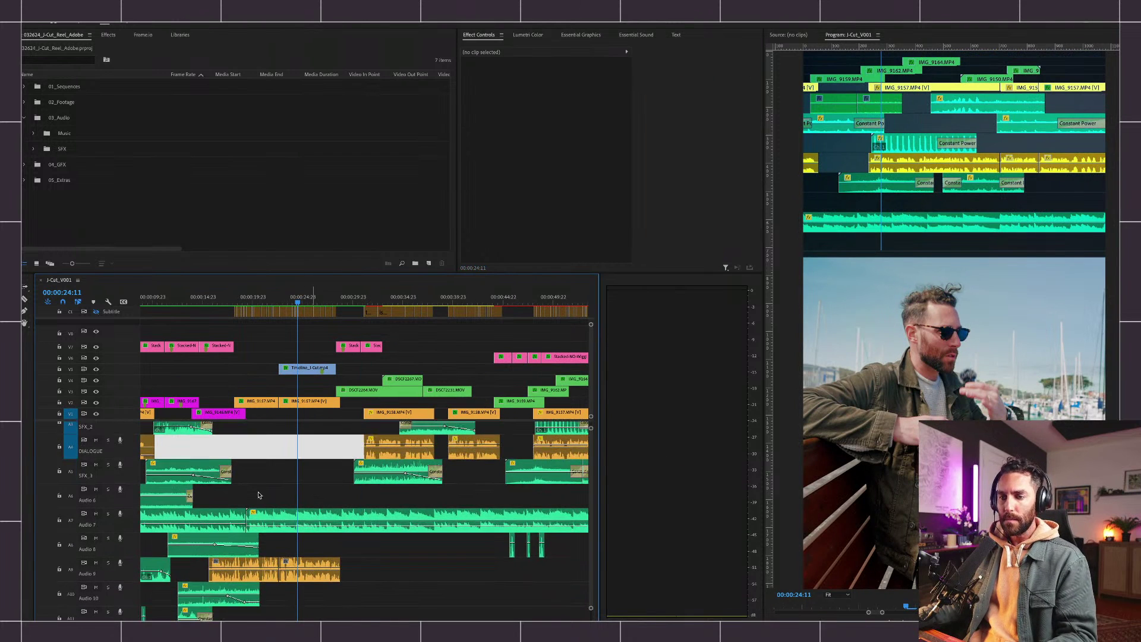
left_click(108, 514)
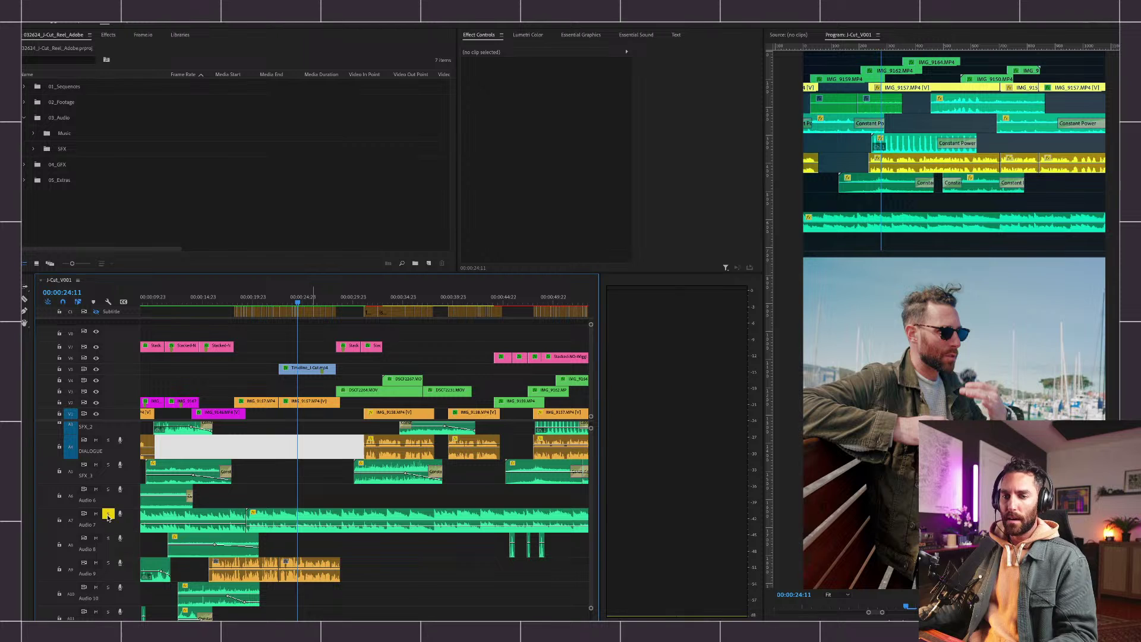
key("space")
key("space")
left_click(108, 514)
Mute the Audio 7 track and save the project with the whole sequence fitted in the timeline.
left_click(95, 514)
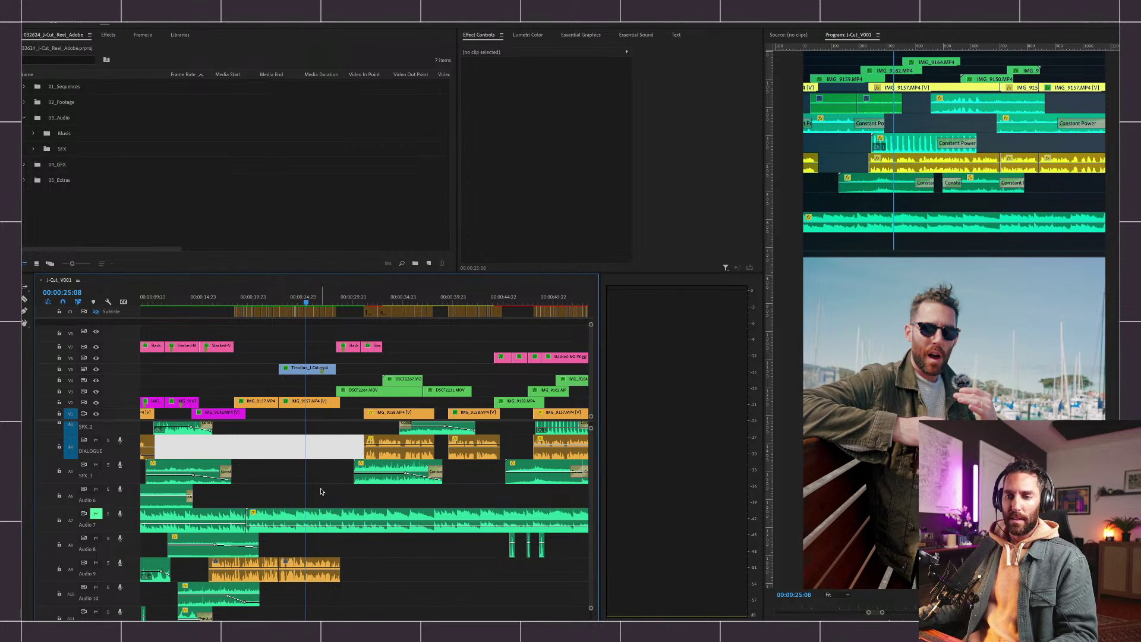
left_click(320, 492)
key("backslash")
key("super+s")
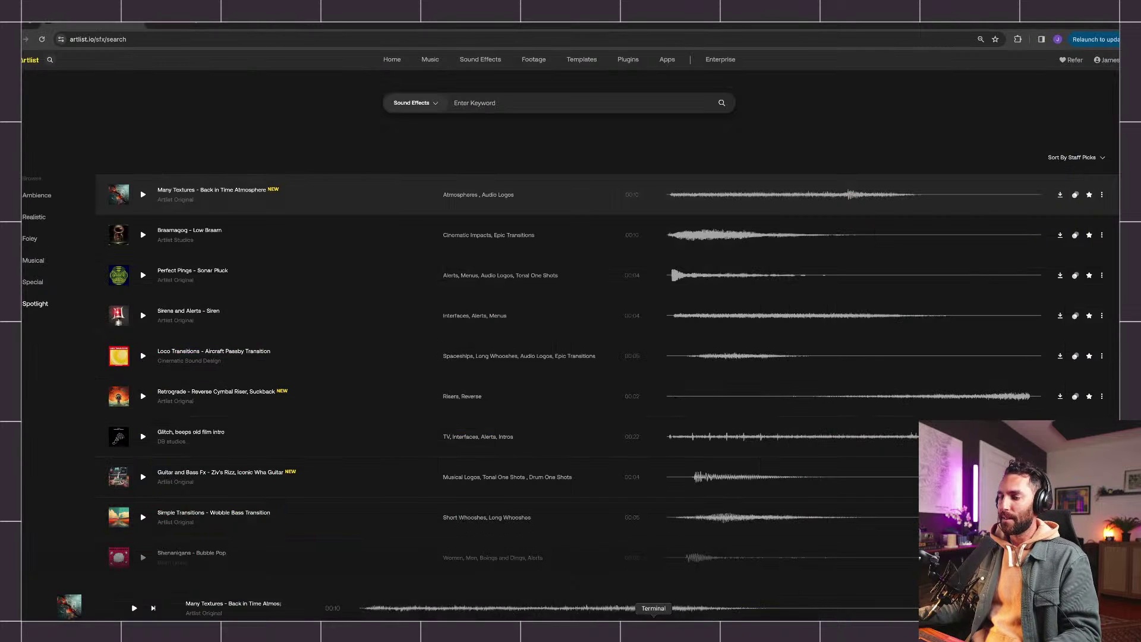
Switch back to Premiere Pro and move the playhead to 00:00:09:03, with the lower audio tracks in view.
left_click(619, 629)
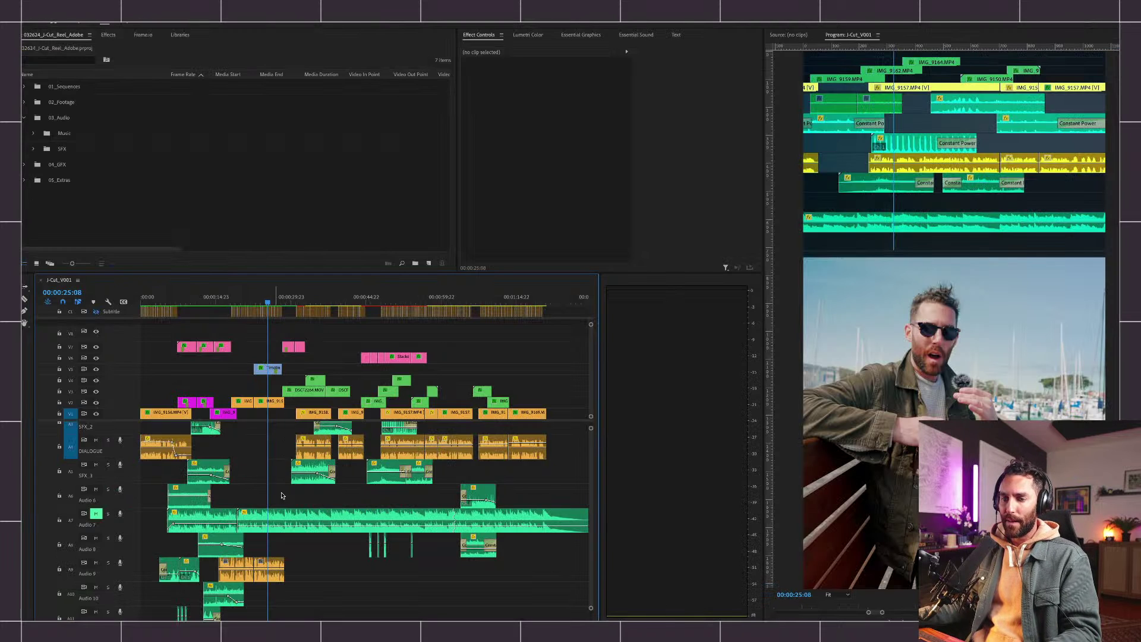
scroll(243, 482, "down", 1)
scroll(243, 481, "down", 2)
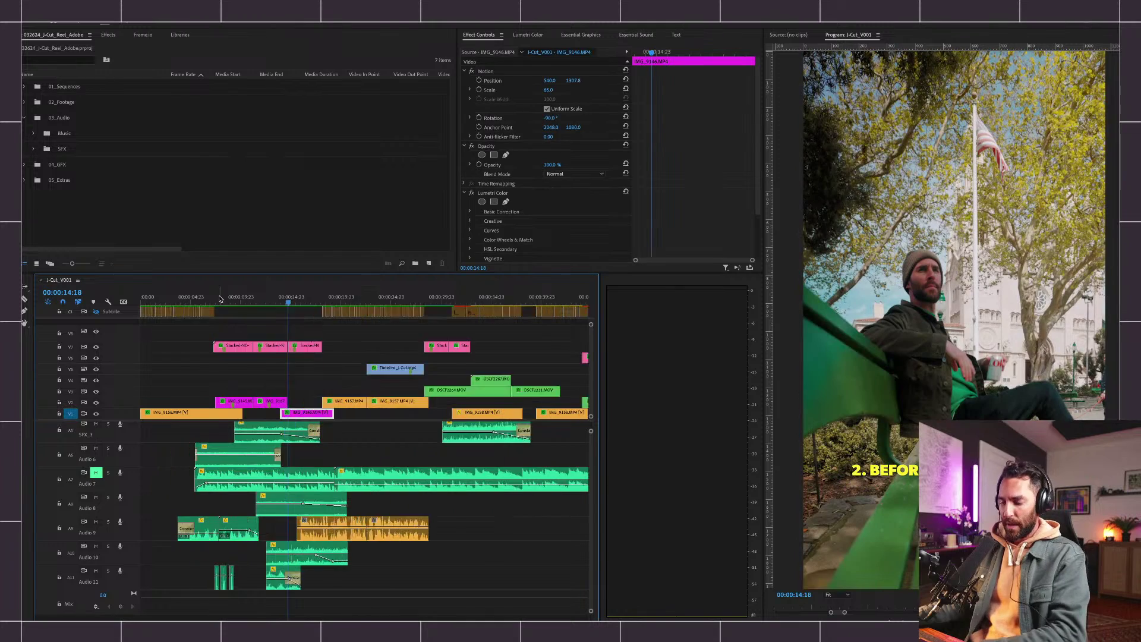
left_click_drag(289, 299, 249, 305)
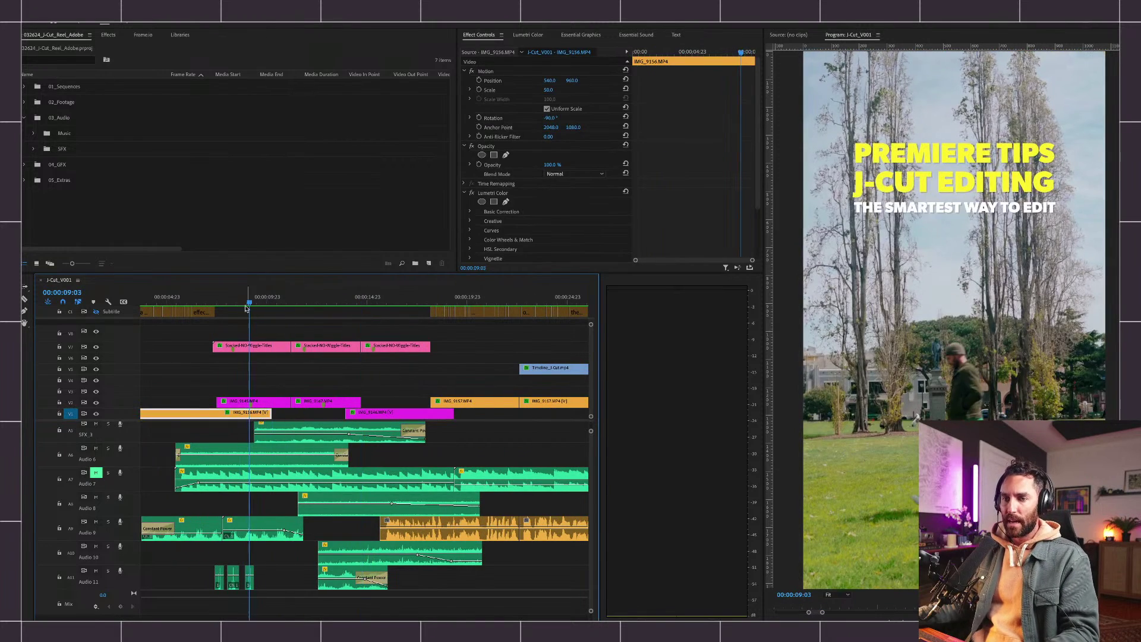
Solo the SFX_3 track and play it from 00:00:09:03 into the forest shot.
left_click(215, 433)
left_click(108, 424)
key("space")
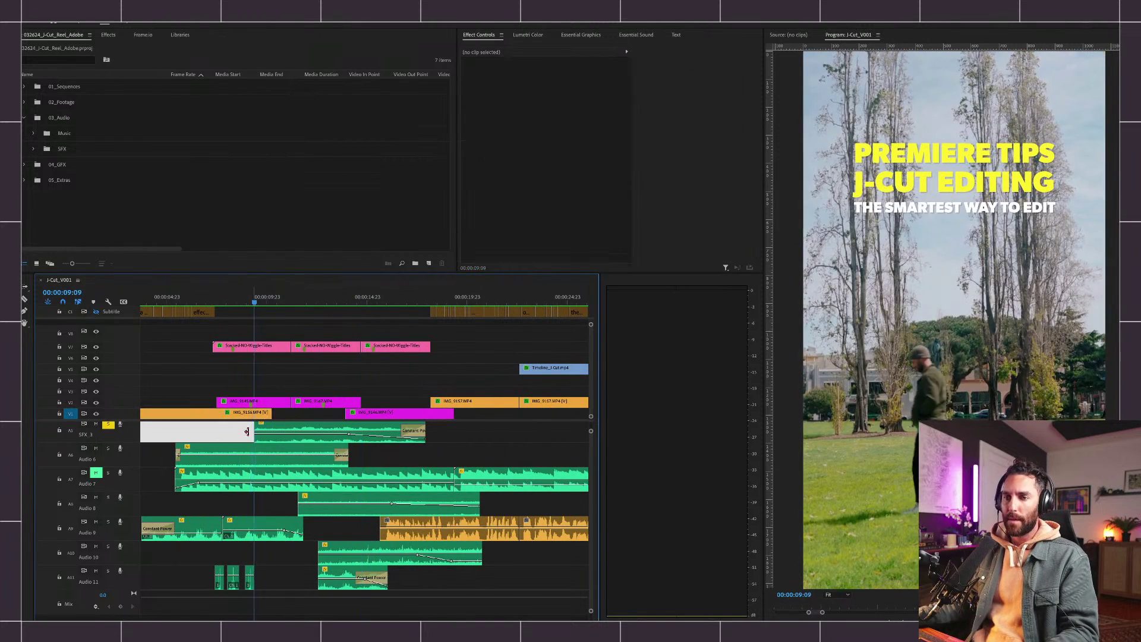
scroll(267, 428, "up", 1)
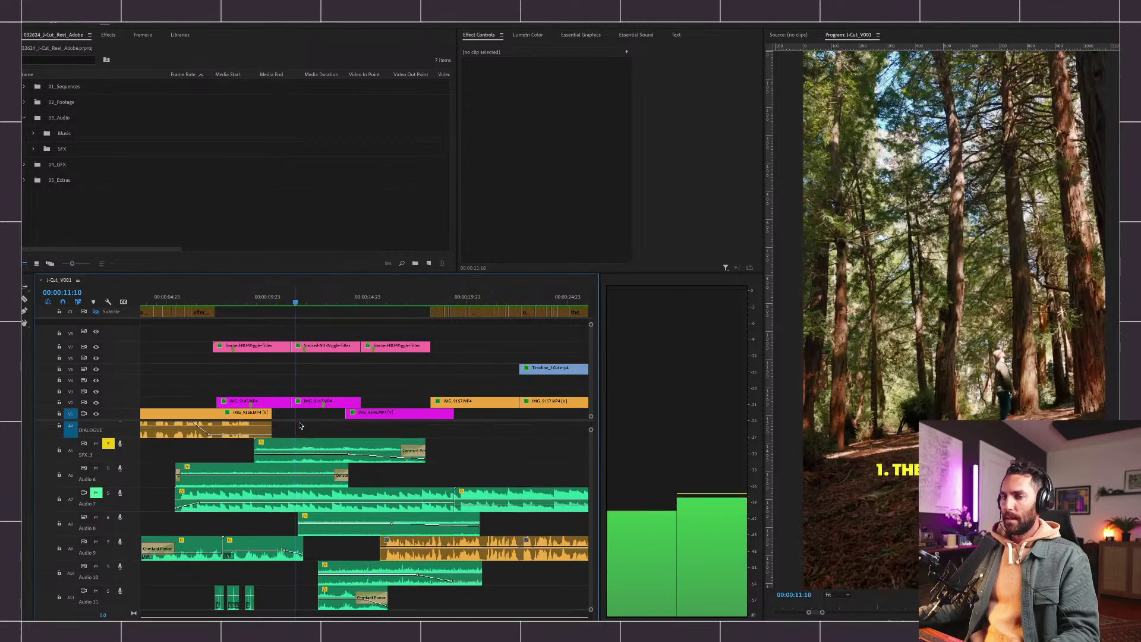
key("space")
Return the playhead to 00:00:08:15, inspect the Morning Forest clip on SFX_3, and save the project.
left_click_drag(288, 299, 239, 302)
left_click(302, 449)
key("super+s")
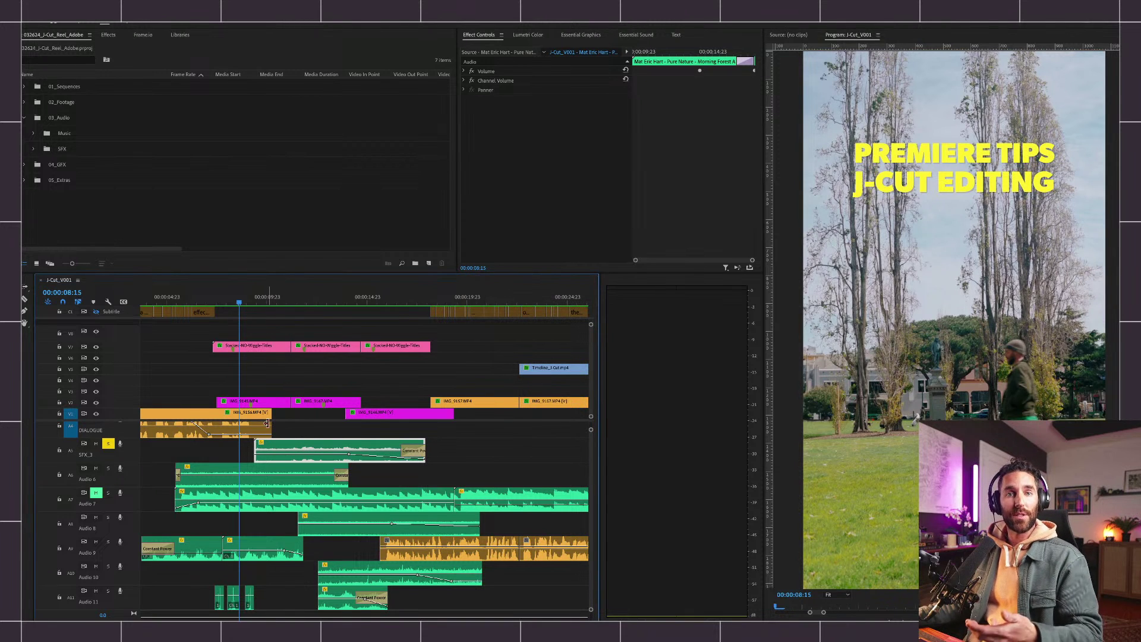
left_click(308, 432)
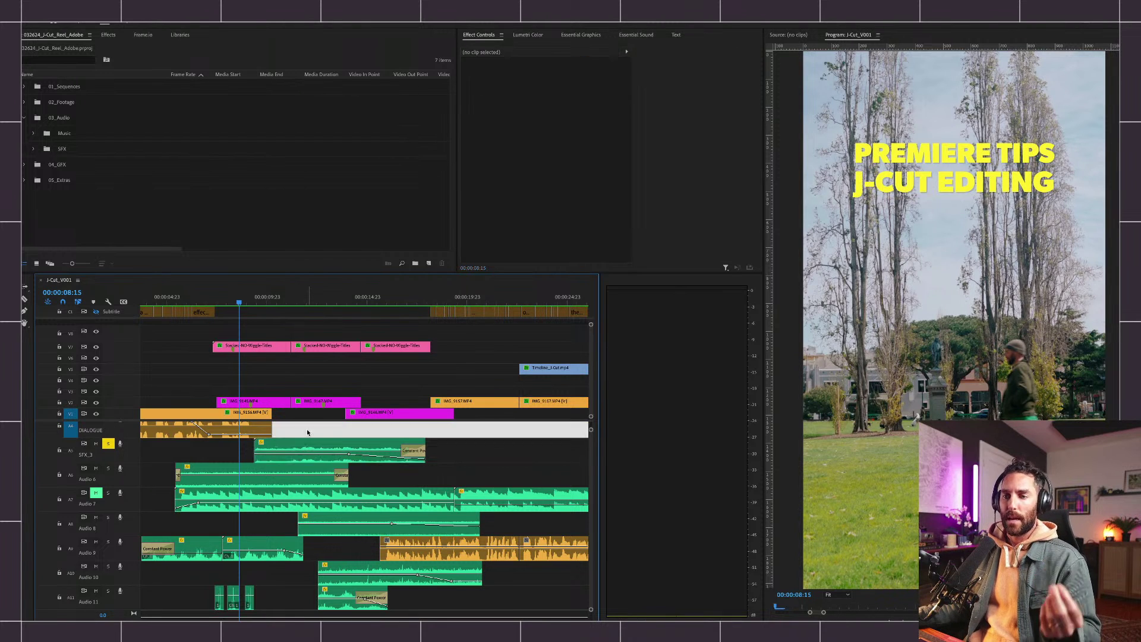
key("minus")
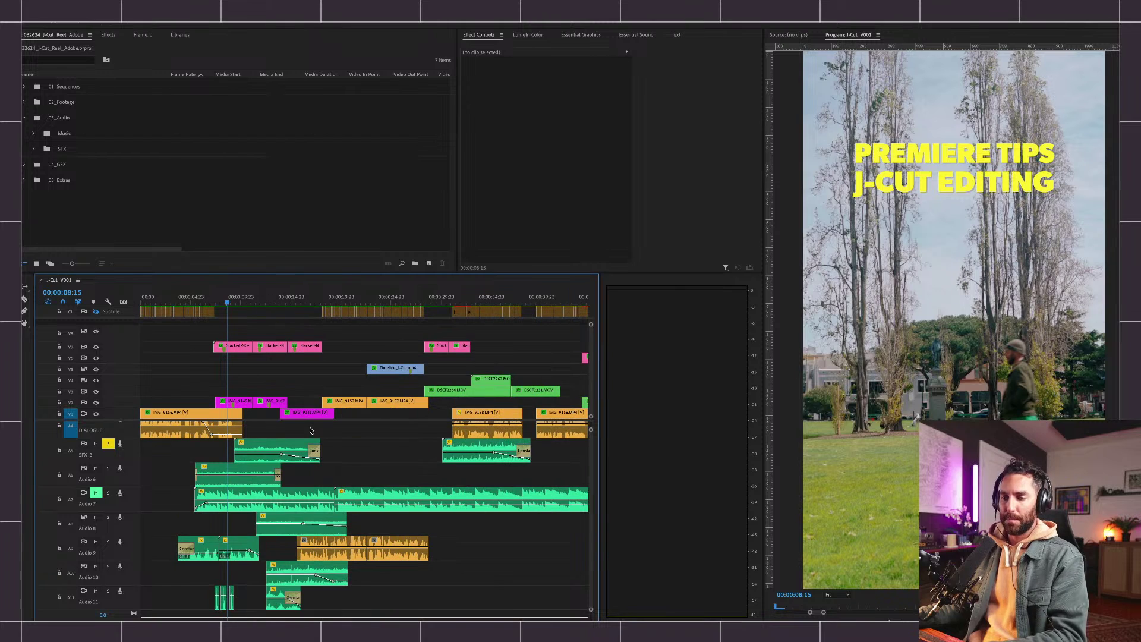
Browse the SFX bin's contents and audition the Bike Chain Spinning Loop sound.
left_click(33, 149)
scroll(59, 183, "down", 10)
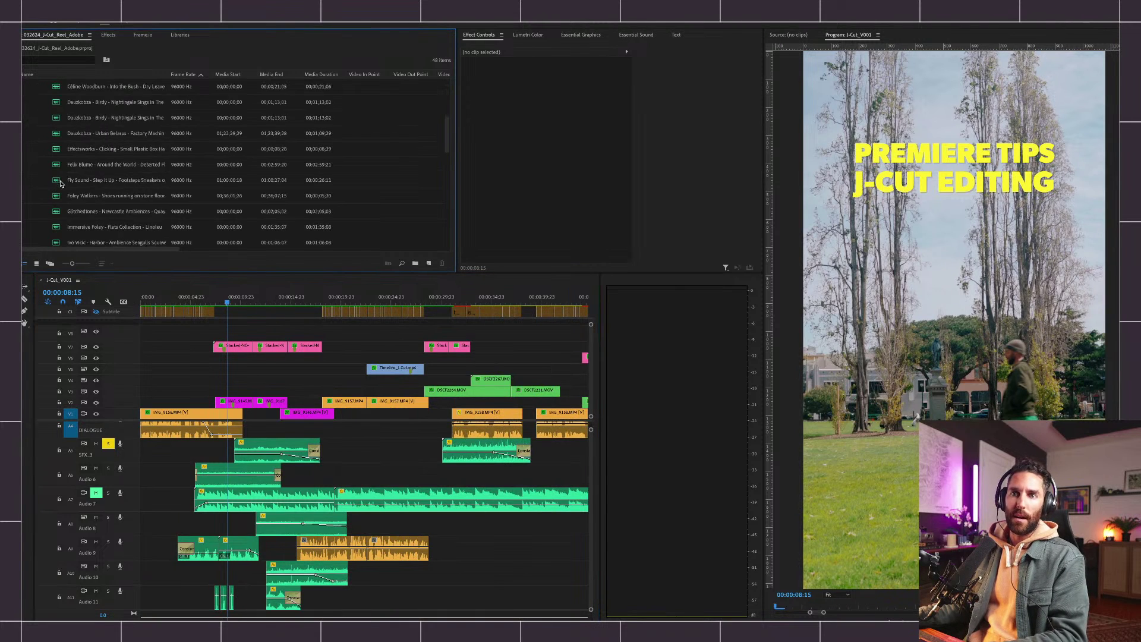
scroll(59, 184, "up", 10)
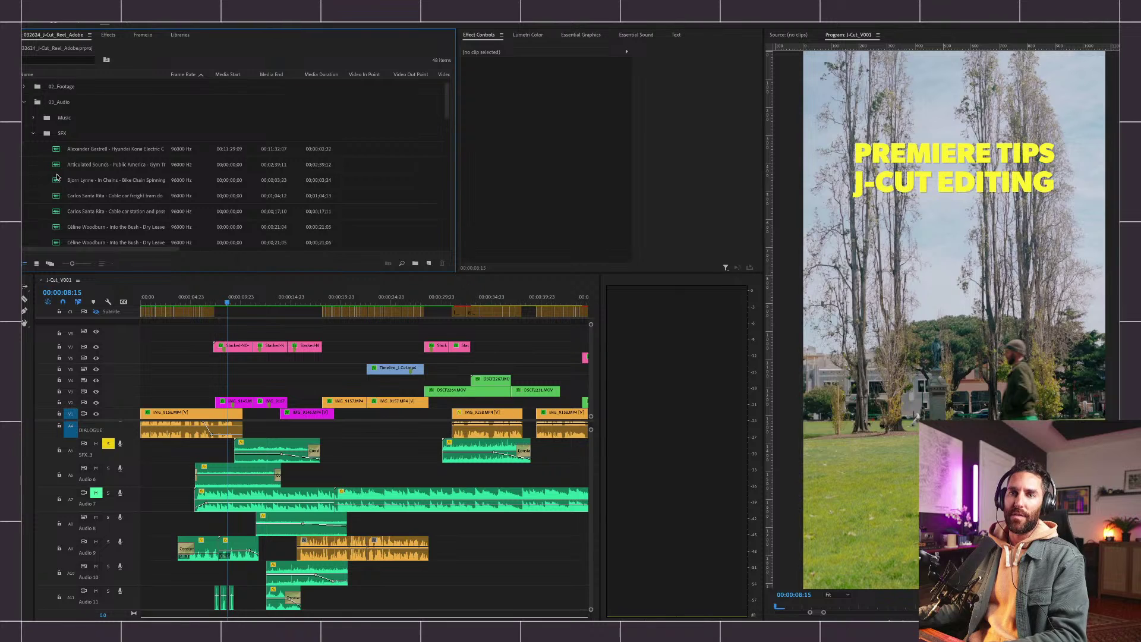
double_click(57, 177)
key("space")
key("space")
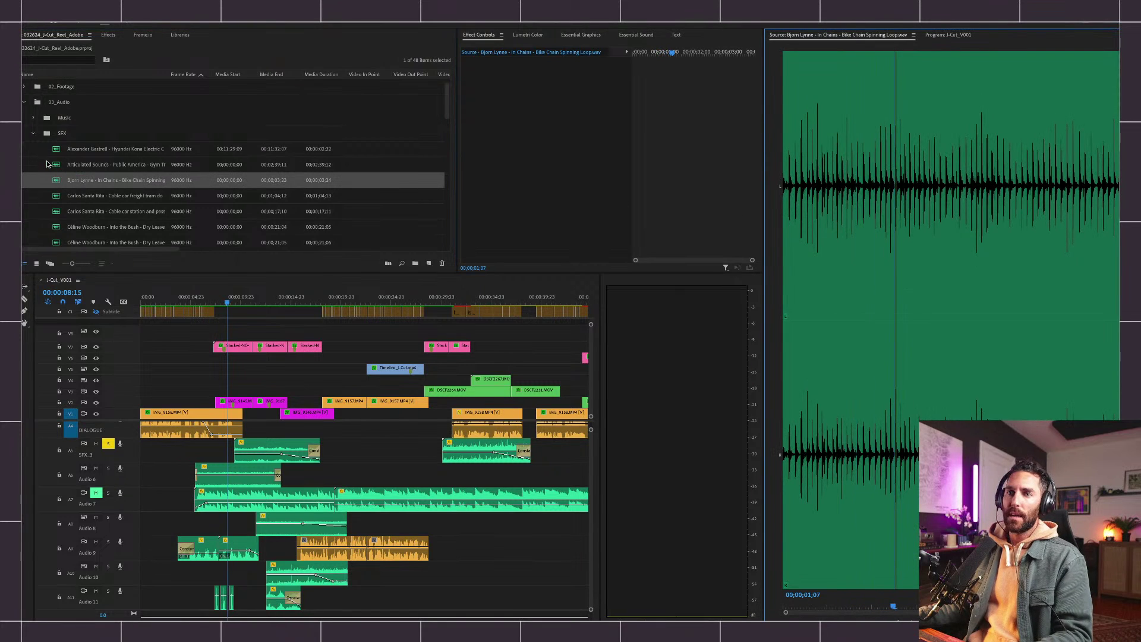
Audition the Gym Tread Mills Work out Ambience and Dry Leaves Crunching sounds from the SFX bin.
double_click(55, 165)
key("space")
key("space")
key("Down")
key("Down")
key("Down")
key("Down")
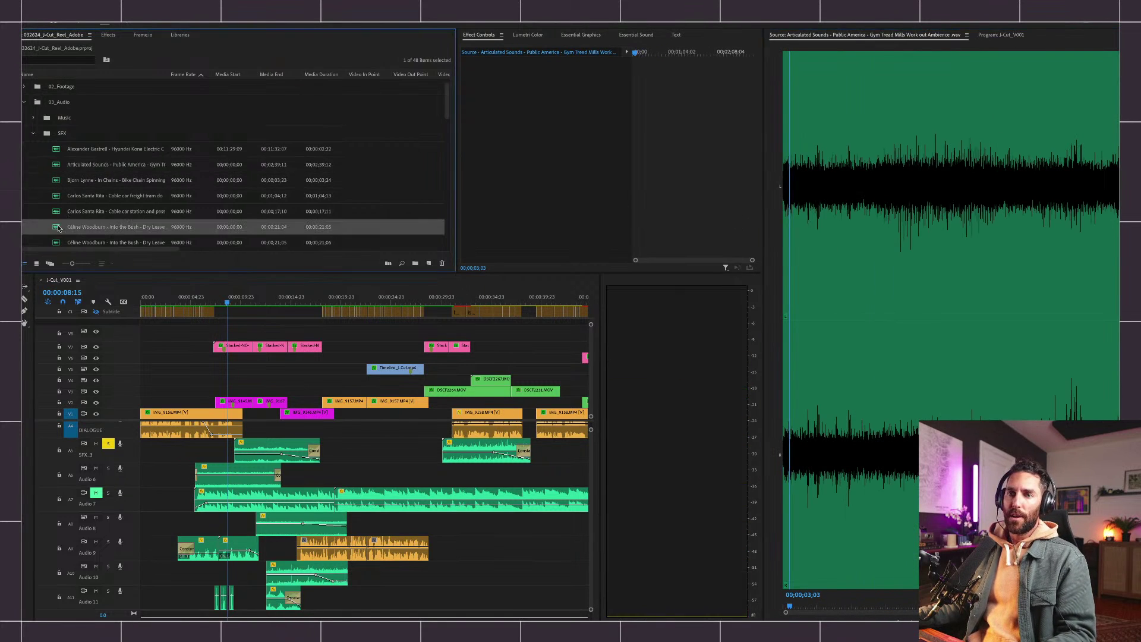
key("space")
key("space")
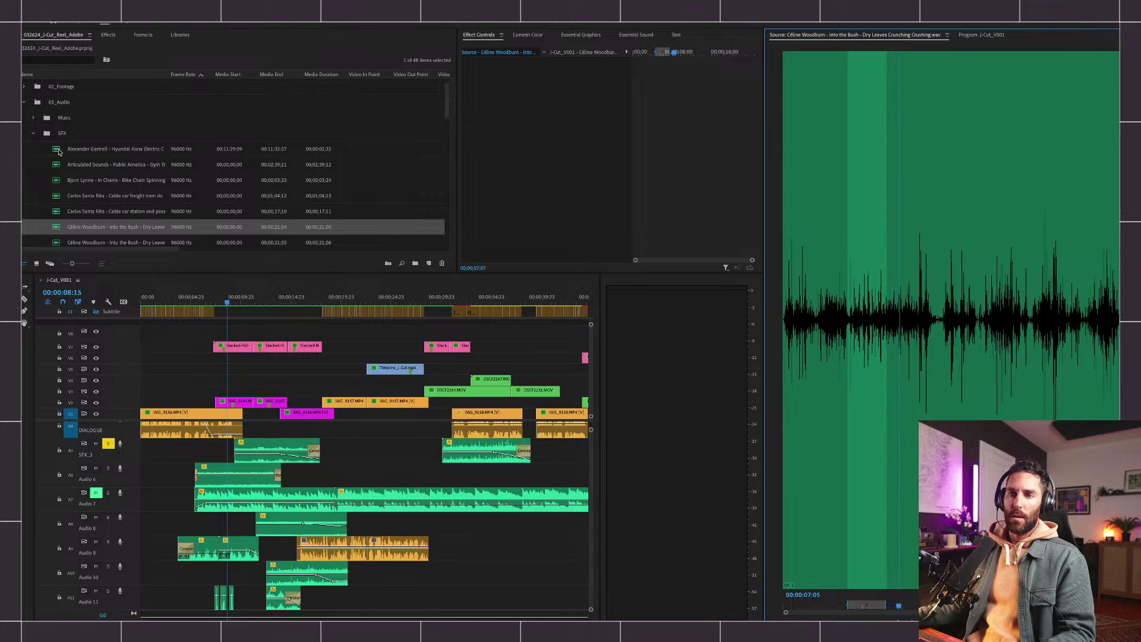
Collapse the SFX bin and play the soloed SFX_3 track from 00:00:06:10 to the forest shot near 00:00:11:11.
left_click(32, 133)
left_click(368, 460)
left_click(369, 458)
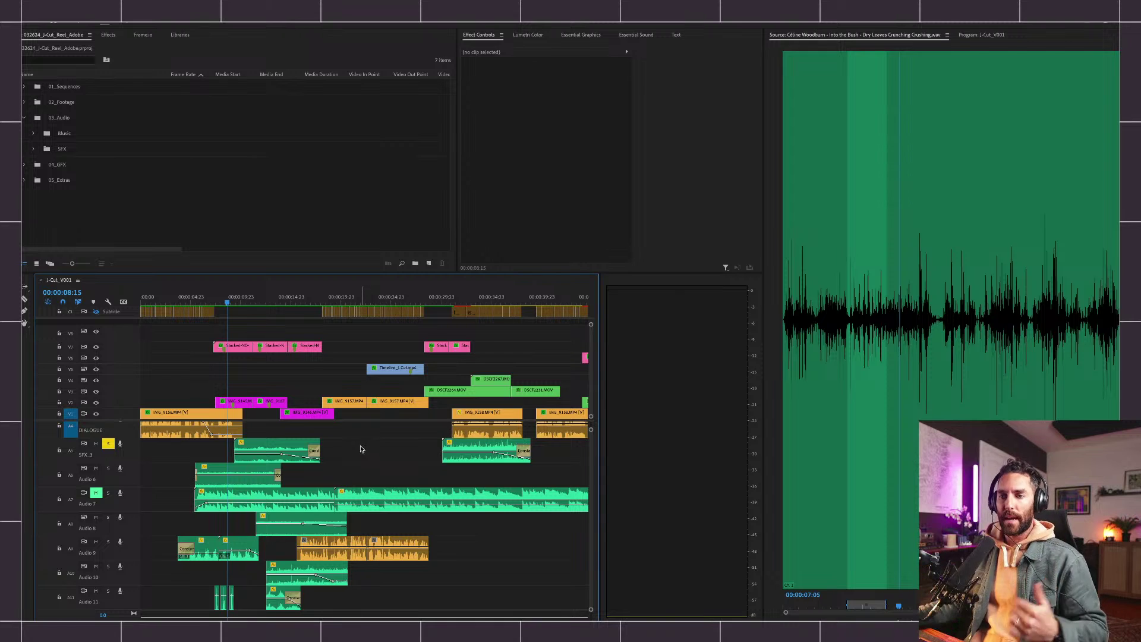
key("equal")
left_click(298, 455)
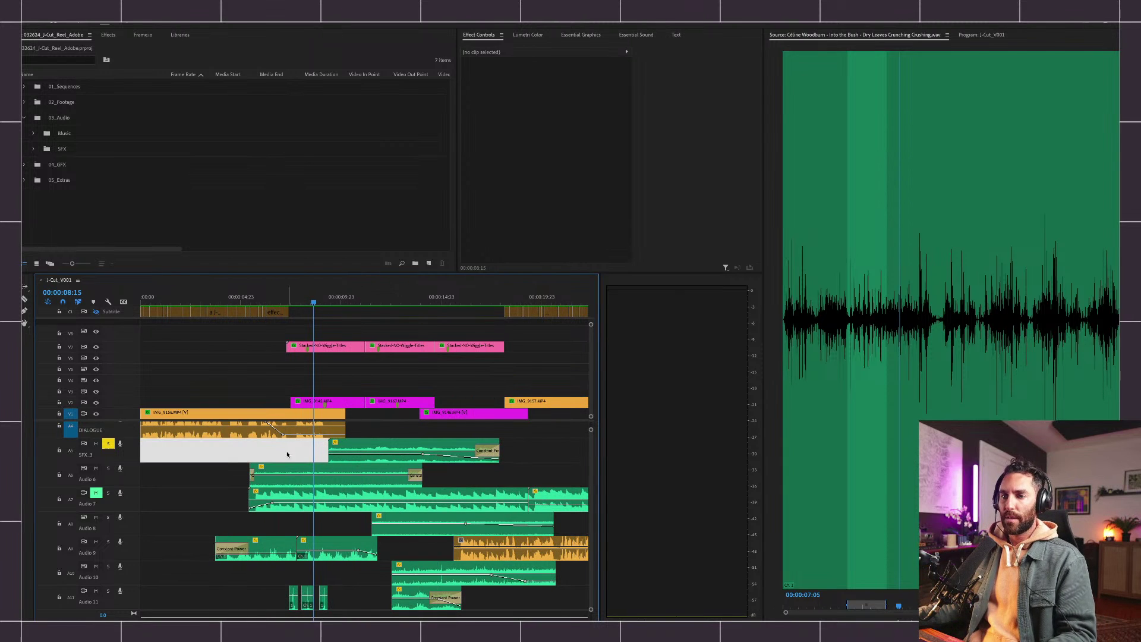
left_click_drag(313, 302, 269, 303)
left_click(316, 453)
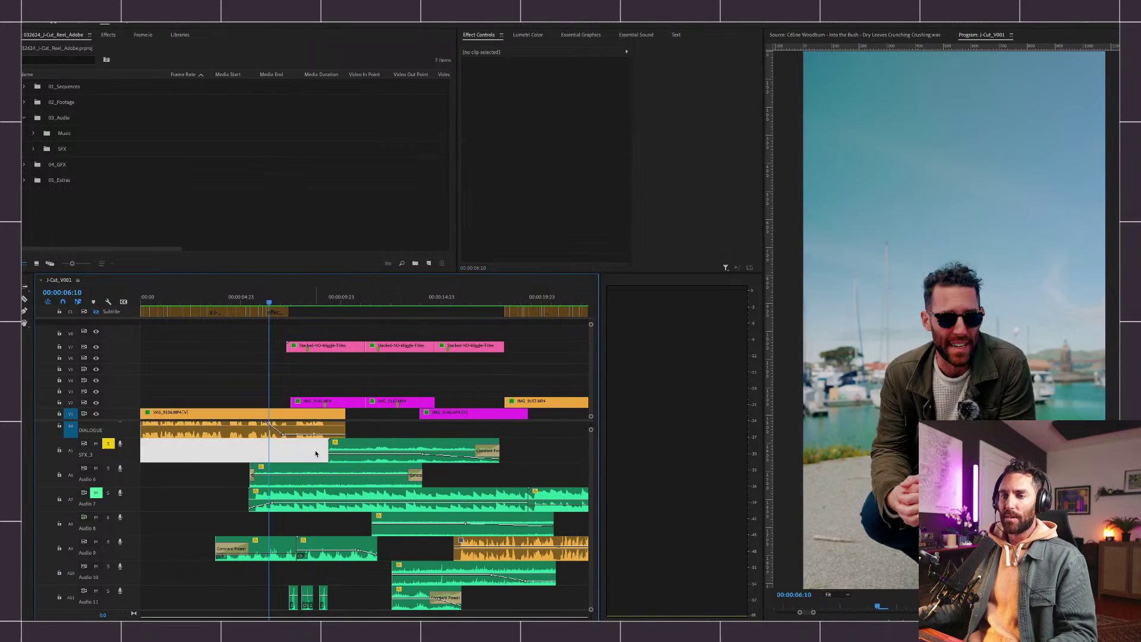
key("space")
scroll(315, 453, "right", 1)
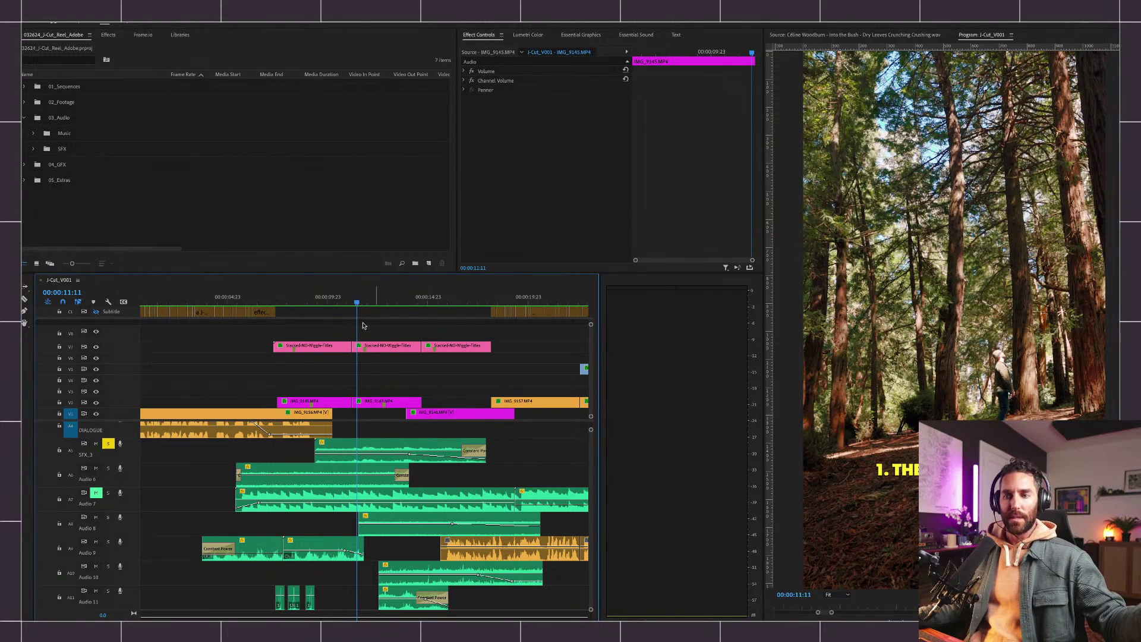
Move the playhead back to 00:00:09:06 and inspect the Morning Forest Ambience clip on SFX_3.
left_click(309, 306)
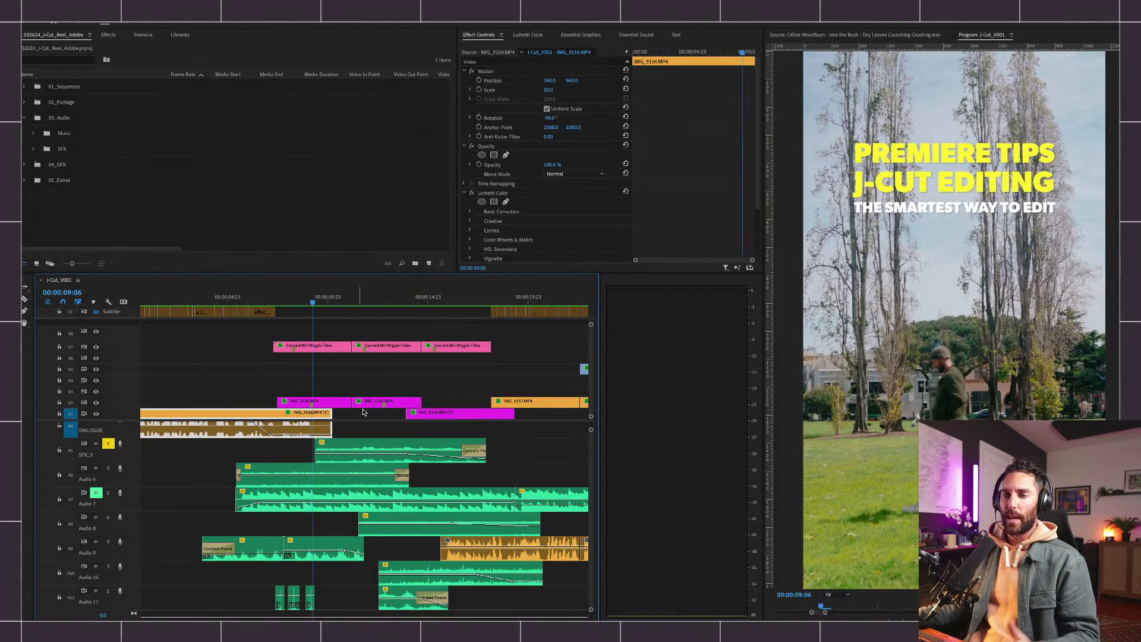
left_click(361, 441)
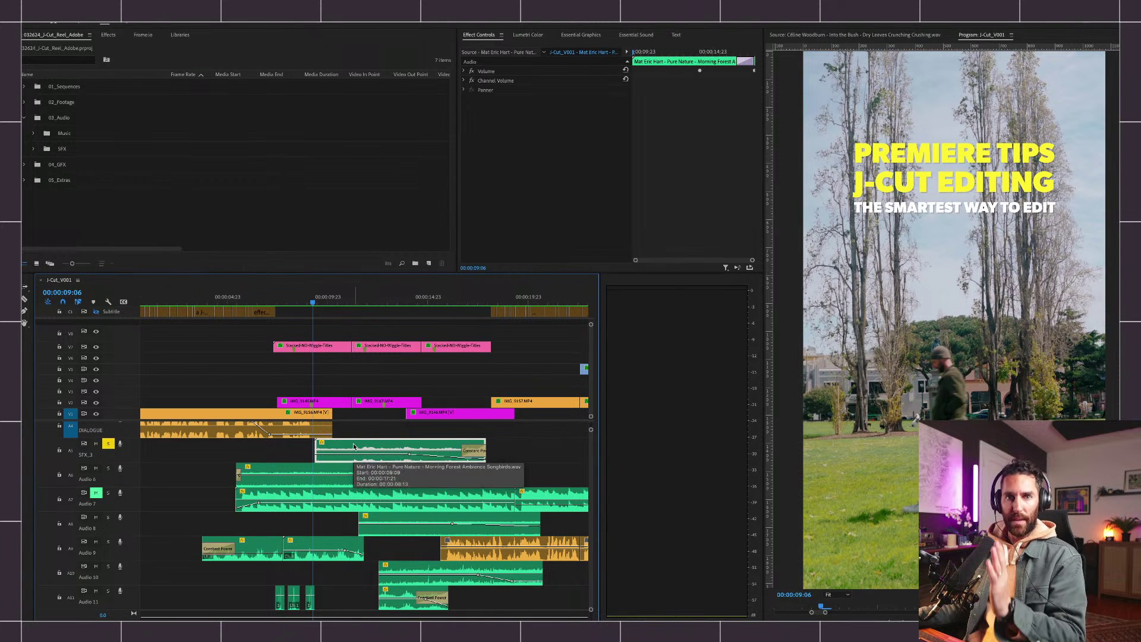
left_click(360, 433)
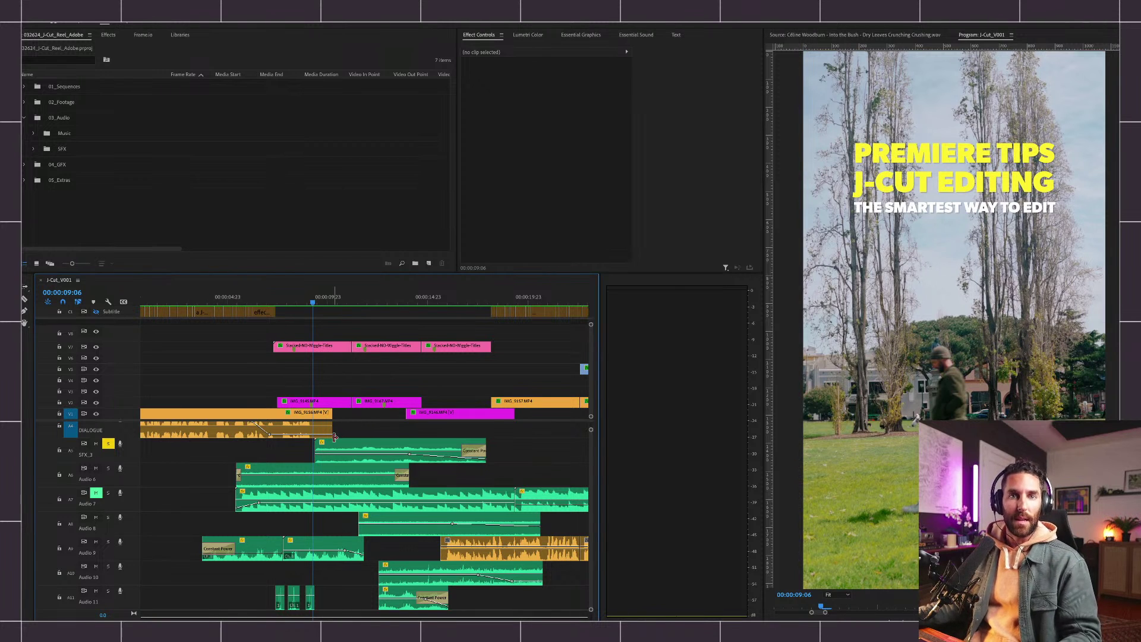
left_click(368, 444)
Solo the Audio 6 track instead of SFX_3 and play it into the opening park shot.
left_click(108, 444)
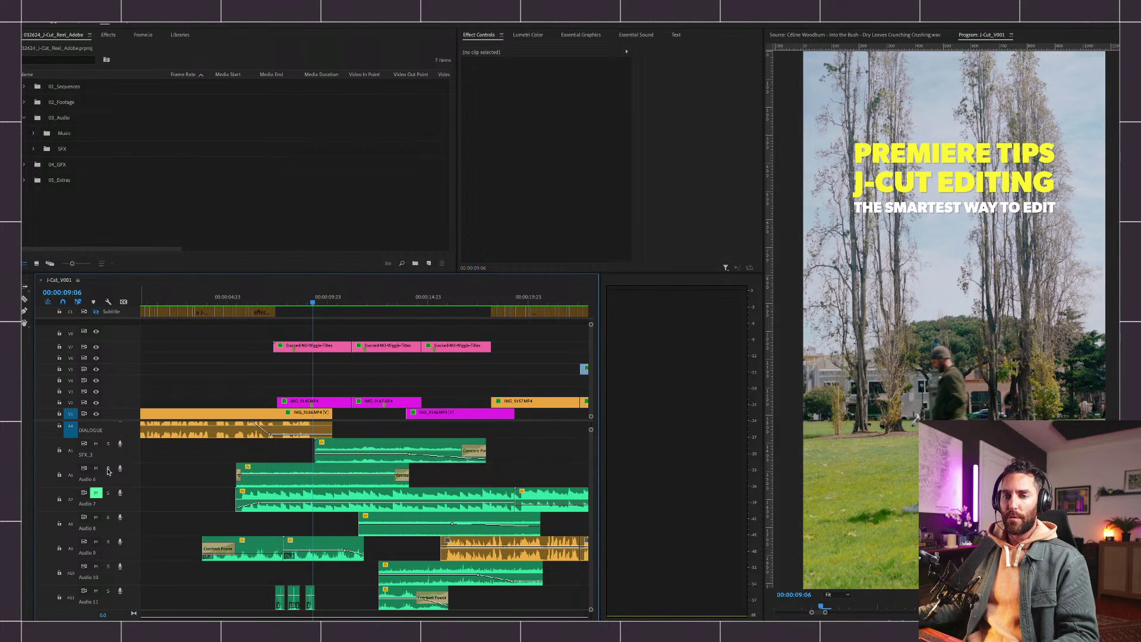
left_click(109, 469)
left_click(181, 469)
left_click(237, 295)
key("space")
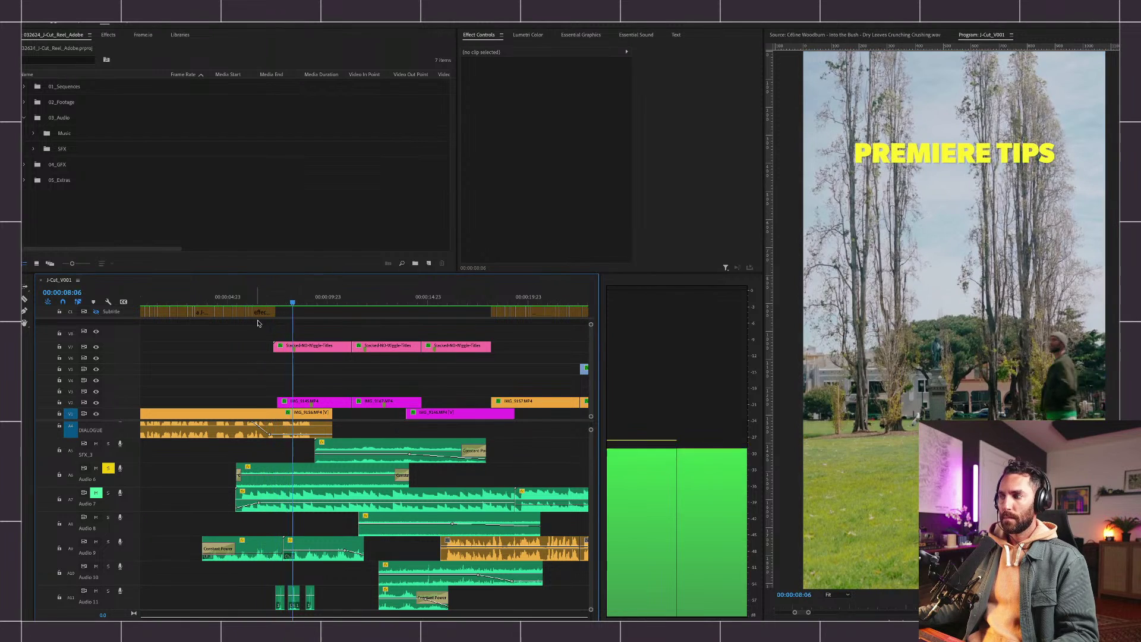
key("space")
Return the playhead to 00:00:05:13 and replay the soloed Audio 6 layer through to the park shot at 00:00:08:18.
left_click_drag(287, 300, 237, 299)
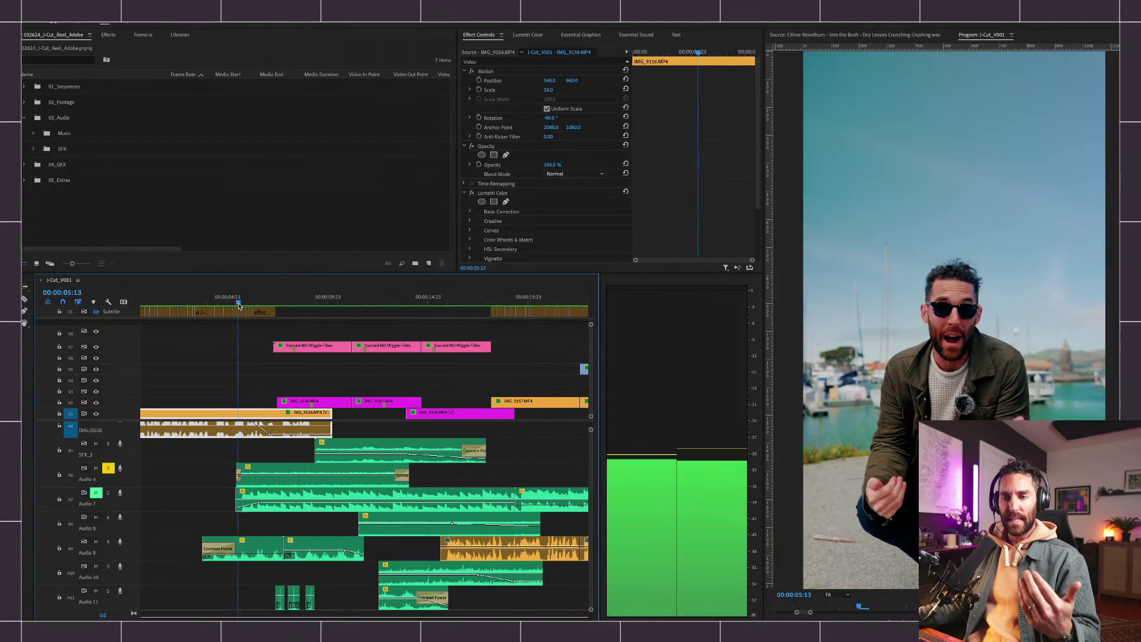
left_click(275, 453)
key("=")
left_click(294, 298)
key("space")
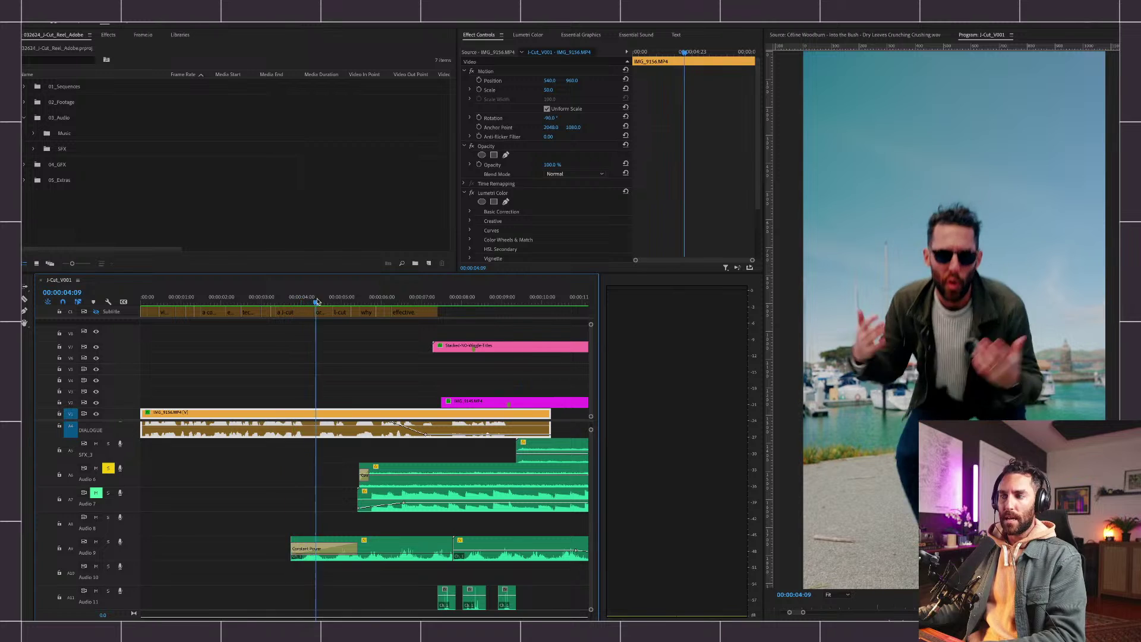
left_click(385, 295)
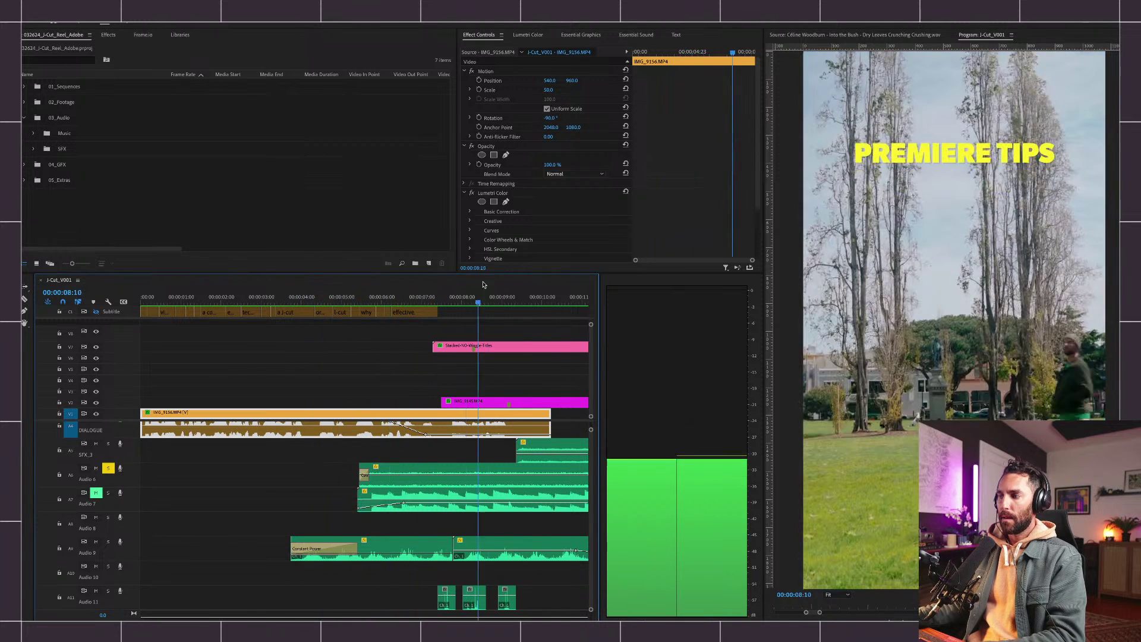
key("space")
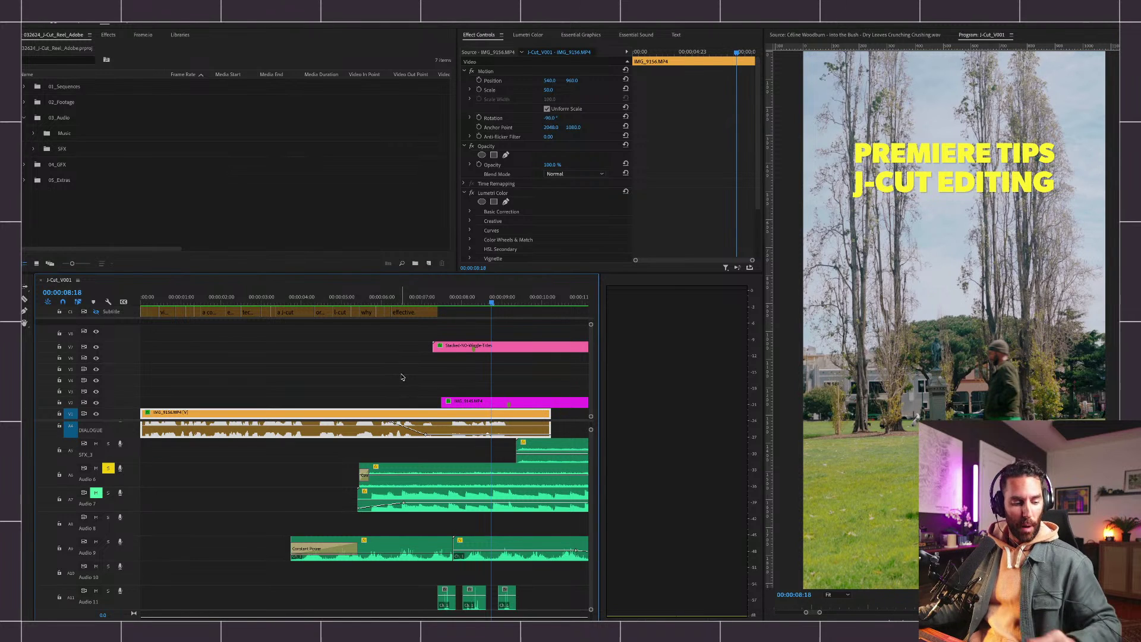
Open the City Park Traffic Rumble Birds clip from Audio 6 in the Source Monitor for inspection.
key("backslash")
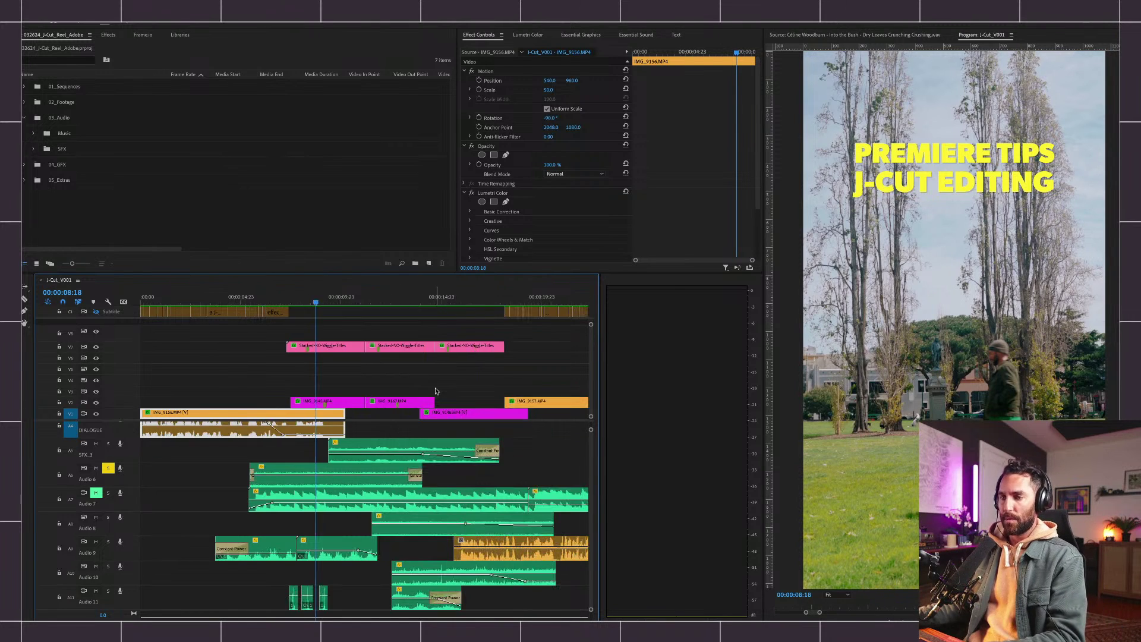
left_click(437, 390)
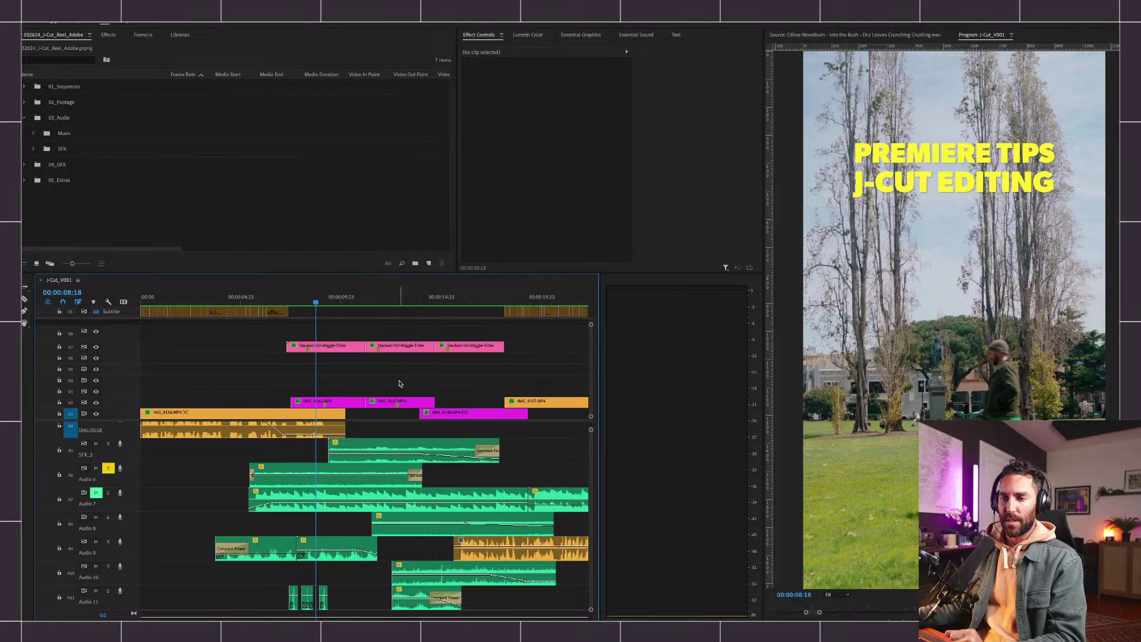
double_click(359, 479)
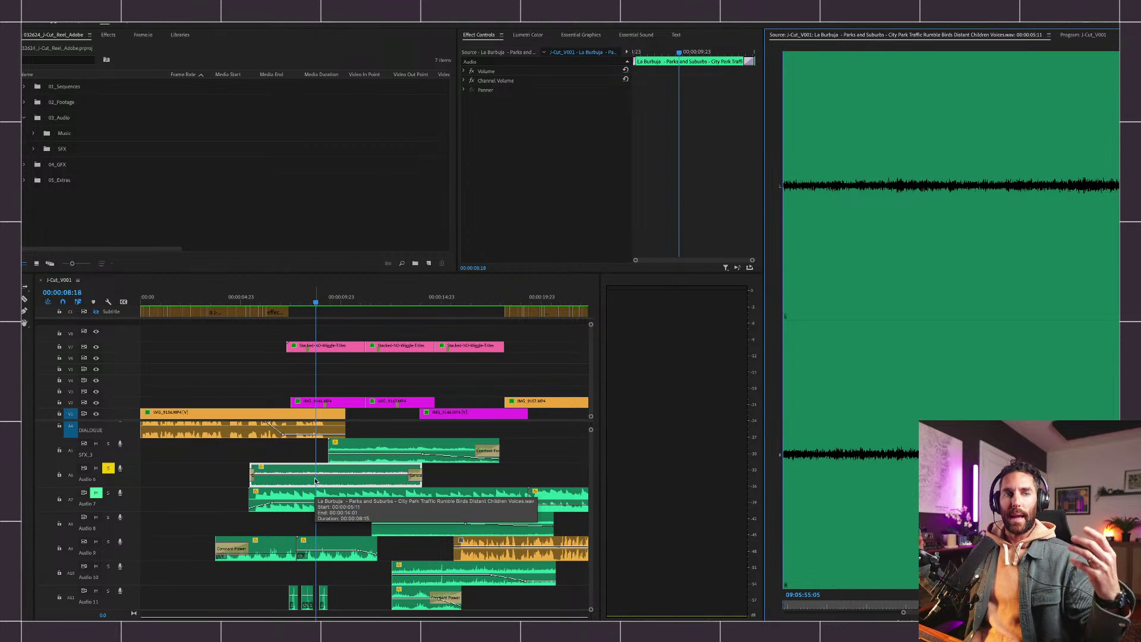
left_click(205, 452)
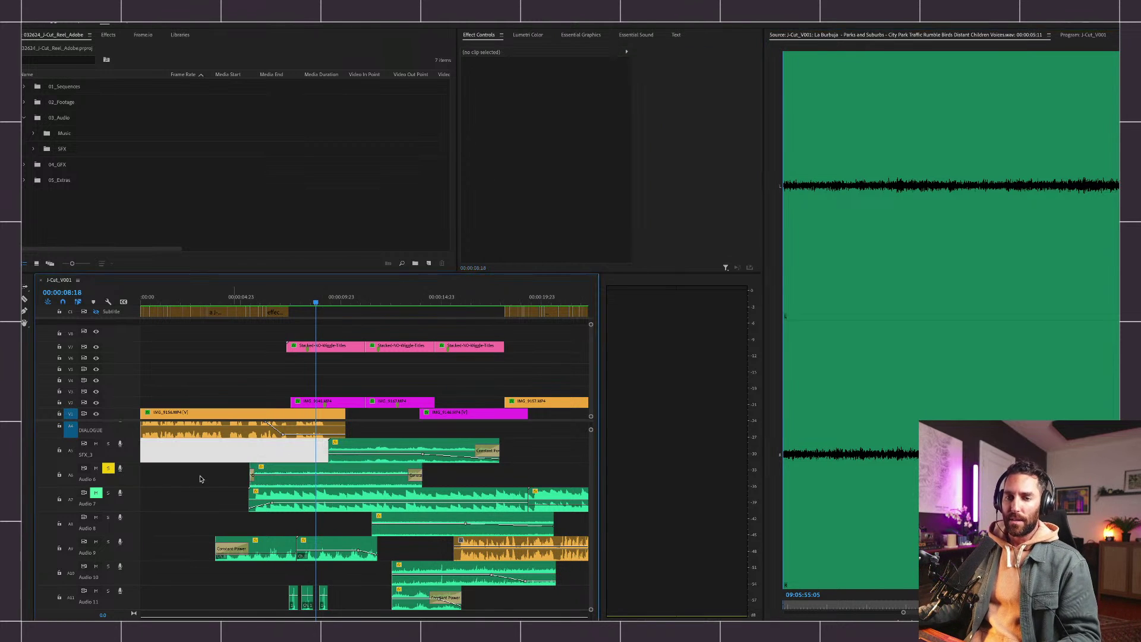
left_click(177, 477)
Unmute and solo Audio 7 alongside Audio 6, and play both layers up to 00:00:07:06.
left_click(97, 494)
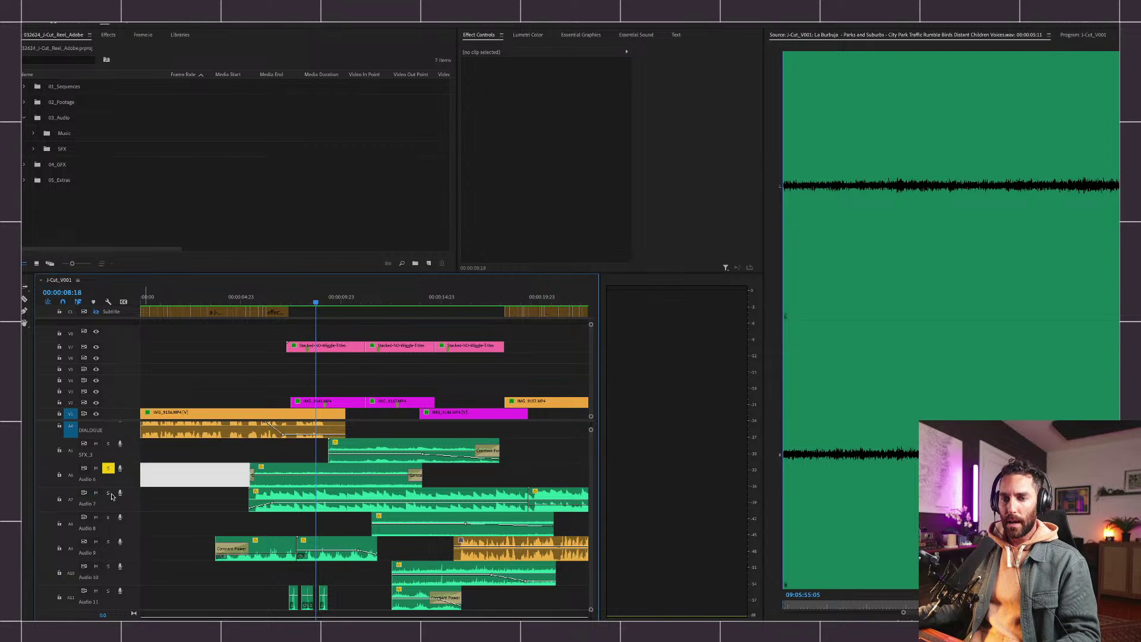
left_click(108, 493)
left_click(213, 497)
left_click(246, 297)
key("space")
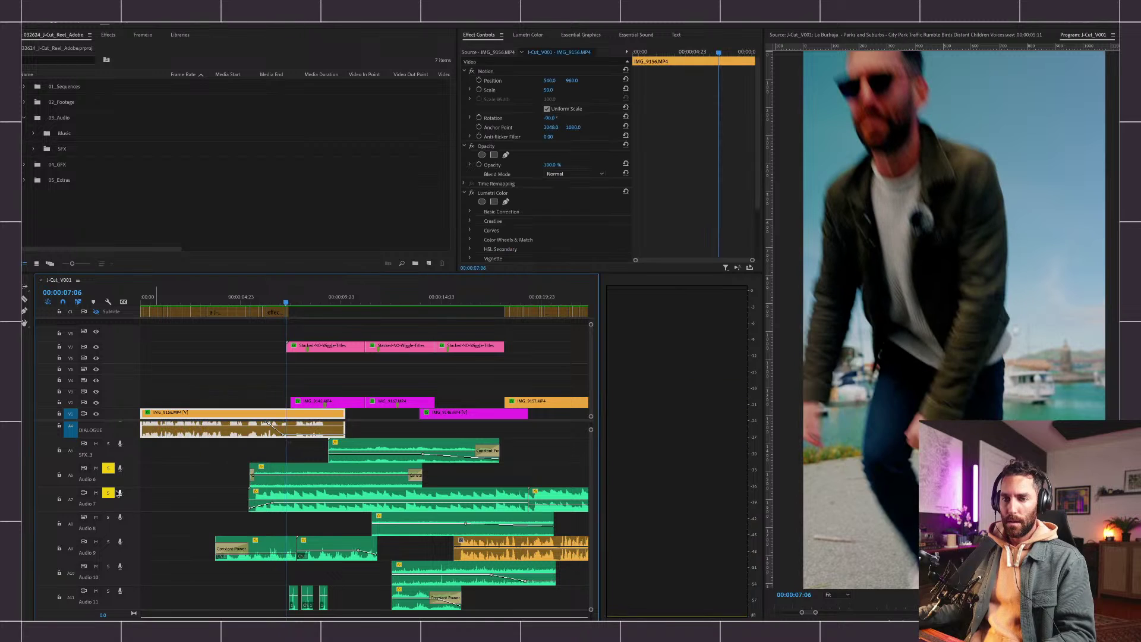
Mute Audio 7 again, remove its solo, and solo the Audio 9 track.
left_click(95, 493)
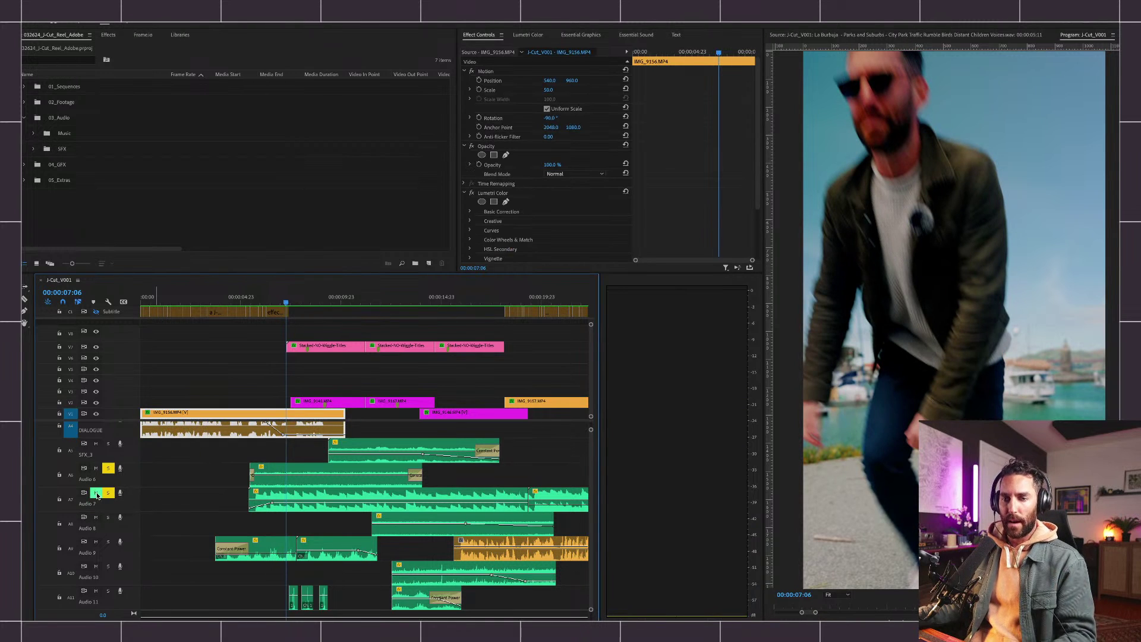
left_click(108, 493)
left_click(202, 500)
scroll(204, 502, "down", 1)
left_click(109, 522)
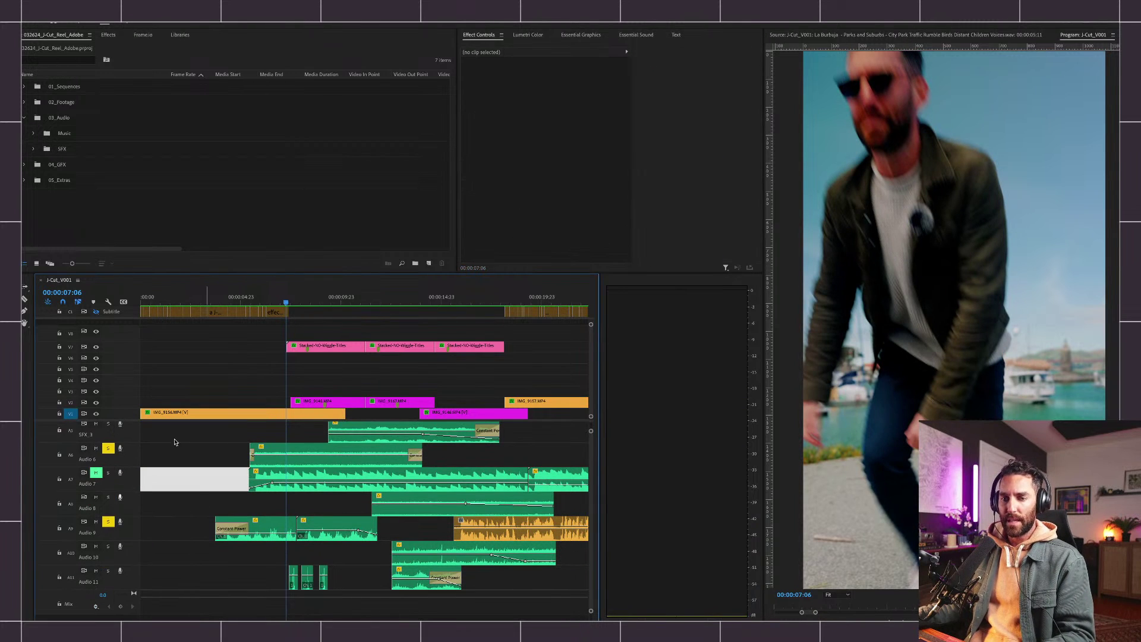
Unsolo Audio 6 and play the soloed Audio 9 layer through to the park shot at 00:00:09:03.
left_click(211, 297)
key("space")
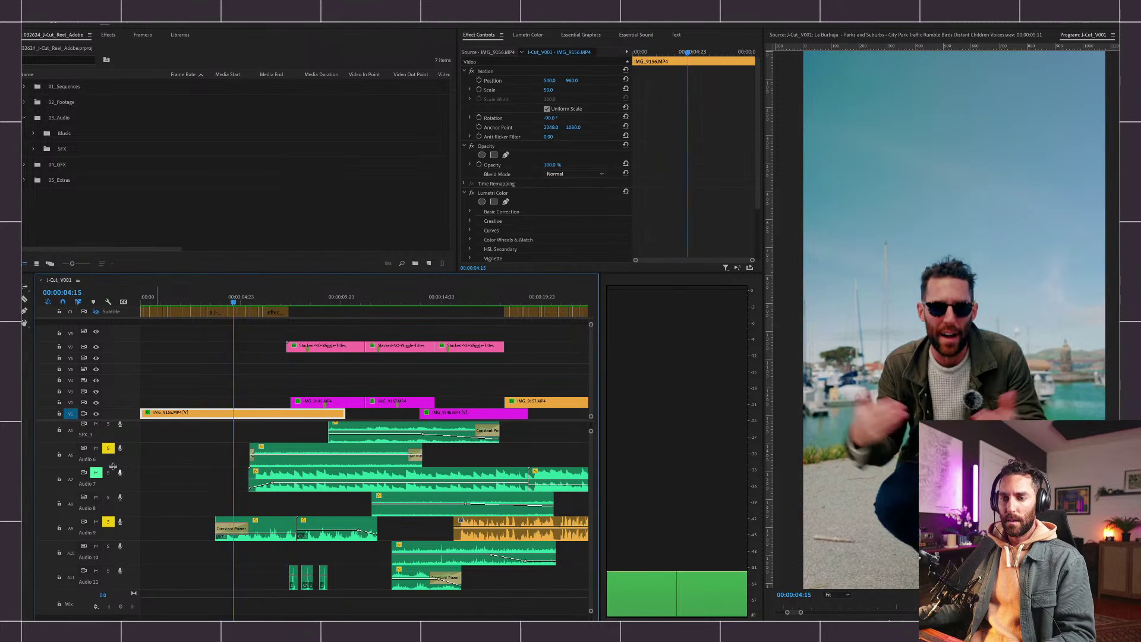
key("space")
left_click(108, 448)
key("space")
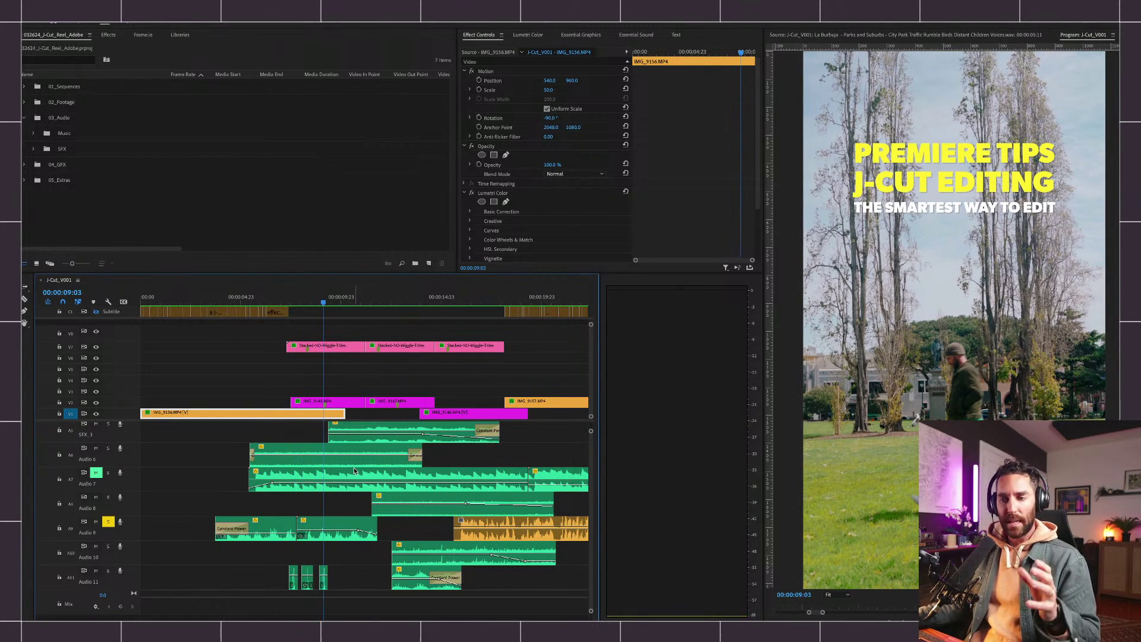
Replay Audio 9 from around 00:00:05:15 and open its Footsteps Sneakers on Grass clip in the Source Monitor.
left_click(250, 304)
key("space")
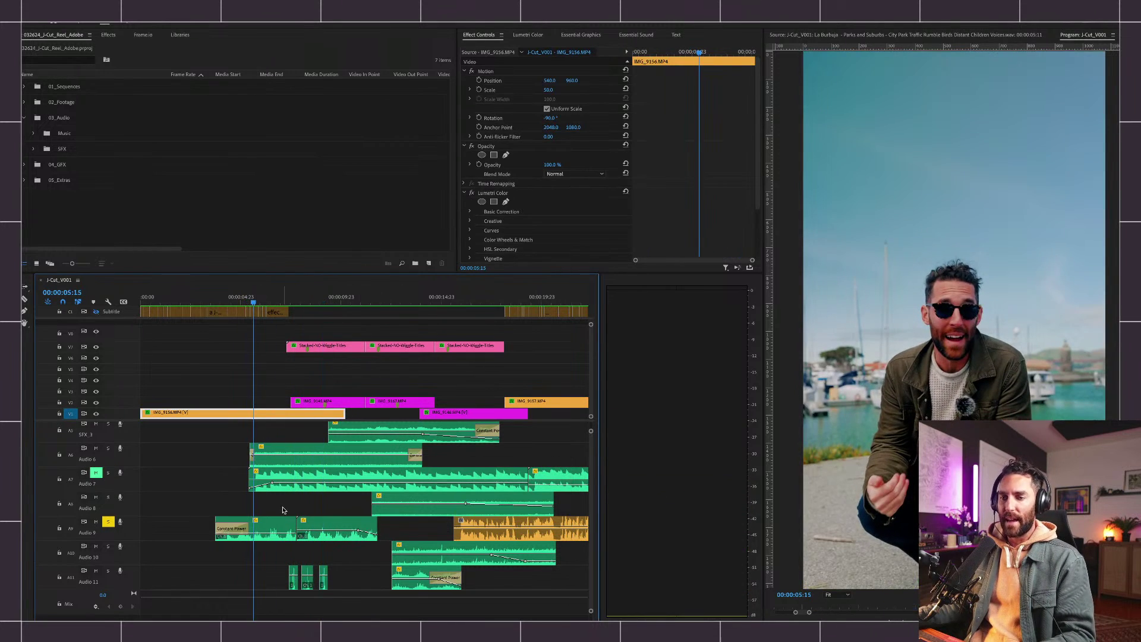
left_click(275, 521)
double_click(270, 529)
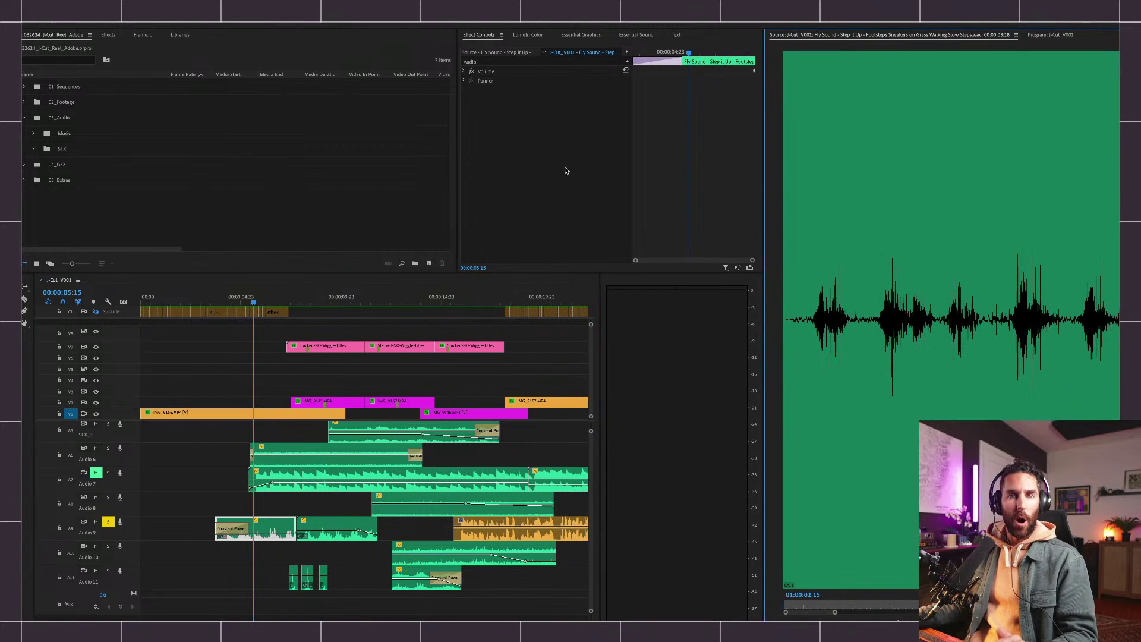
left_click(305, 493)
left_click(274, 520)
Compare the first footsteps clip's waveform peaks with the speaker's movement at 00:00:05:15, 00:00:05:19 and 00:00:06:11.
key("=")
key("=")
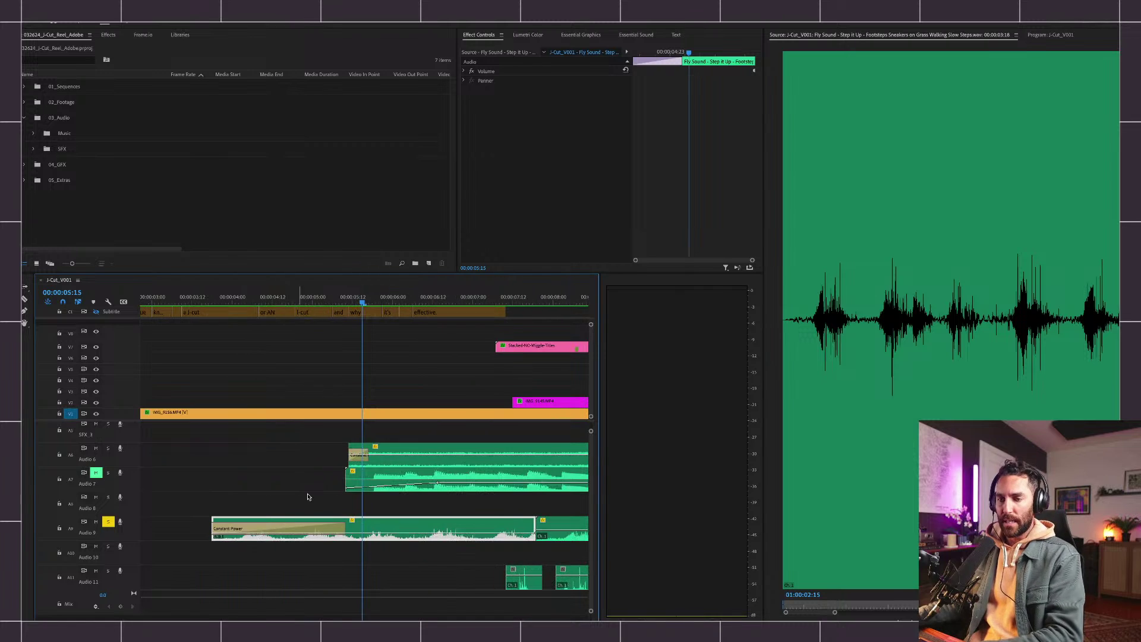
left_click(342, 297)
key("space")
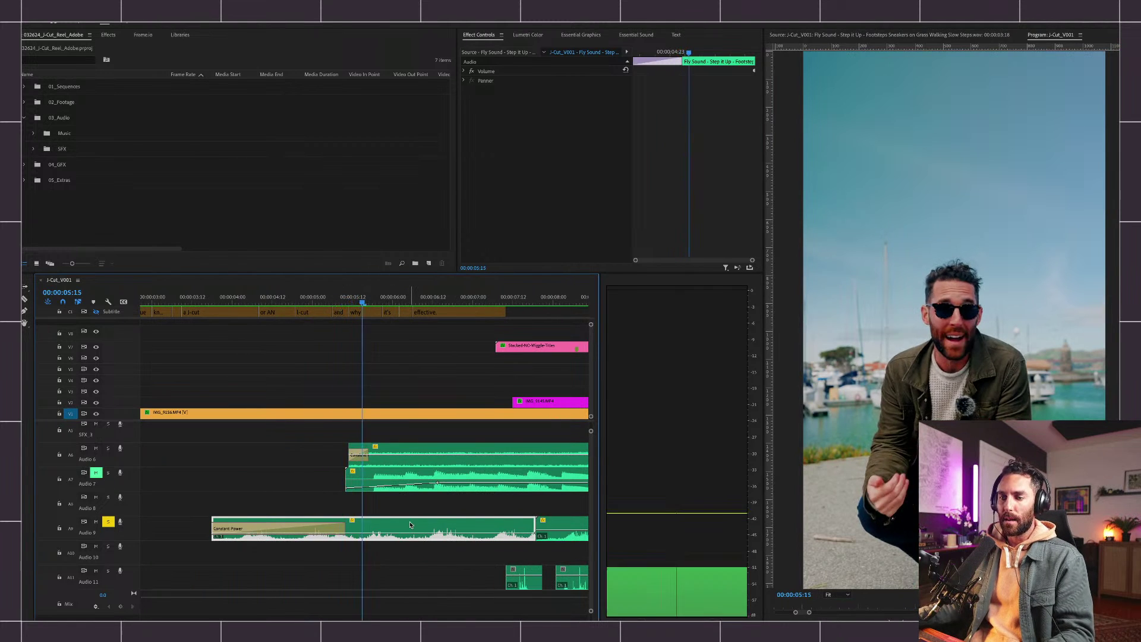
key("space")
left_click(375, 298)
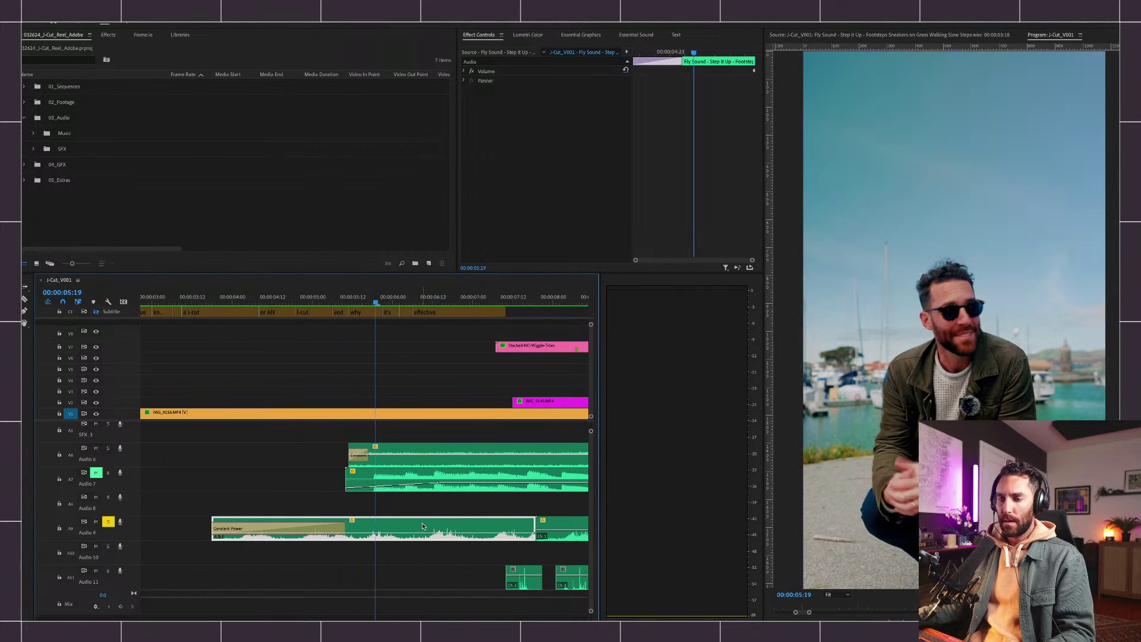
left_click(423, 497)
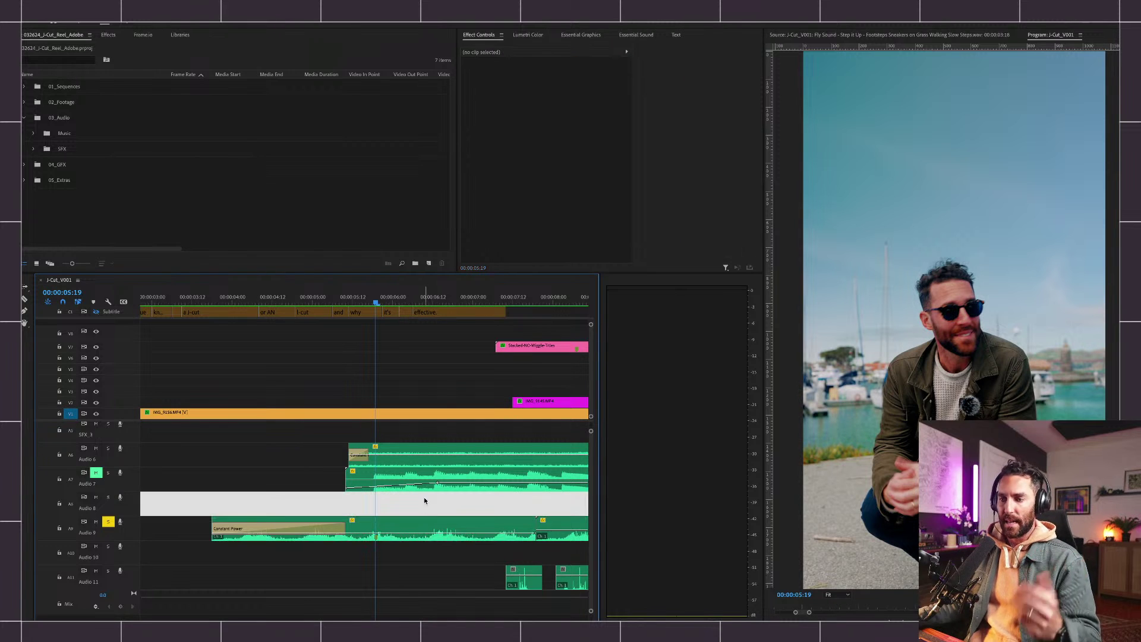
left_click_drag(377, 298, 429, 297)
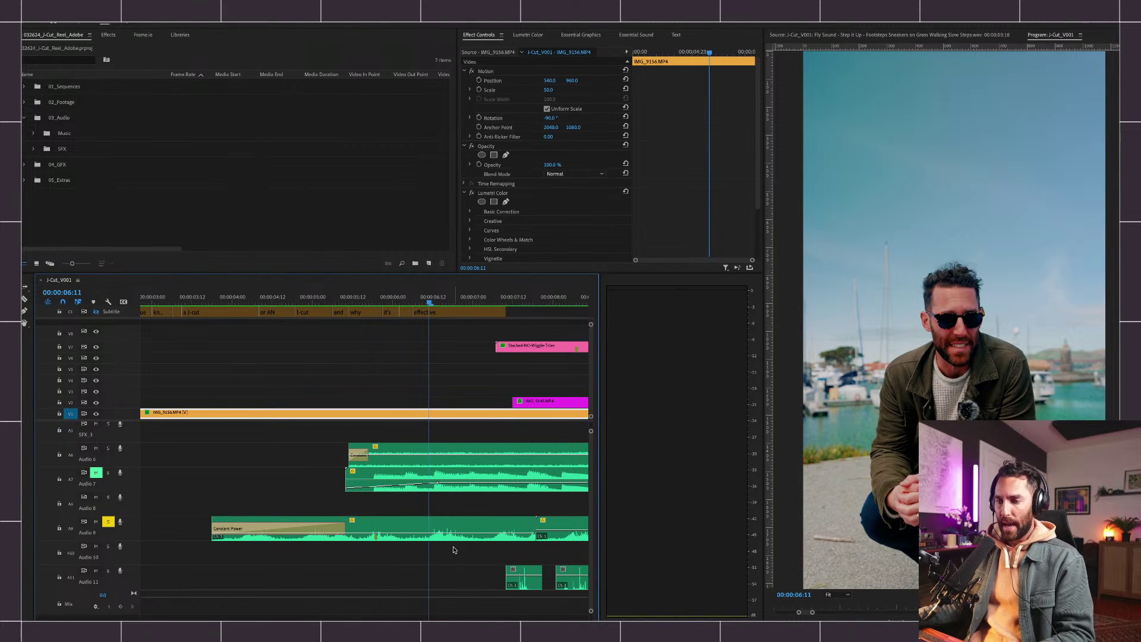
left_click(451, 528)
left_click(464, 514)
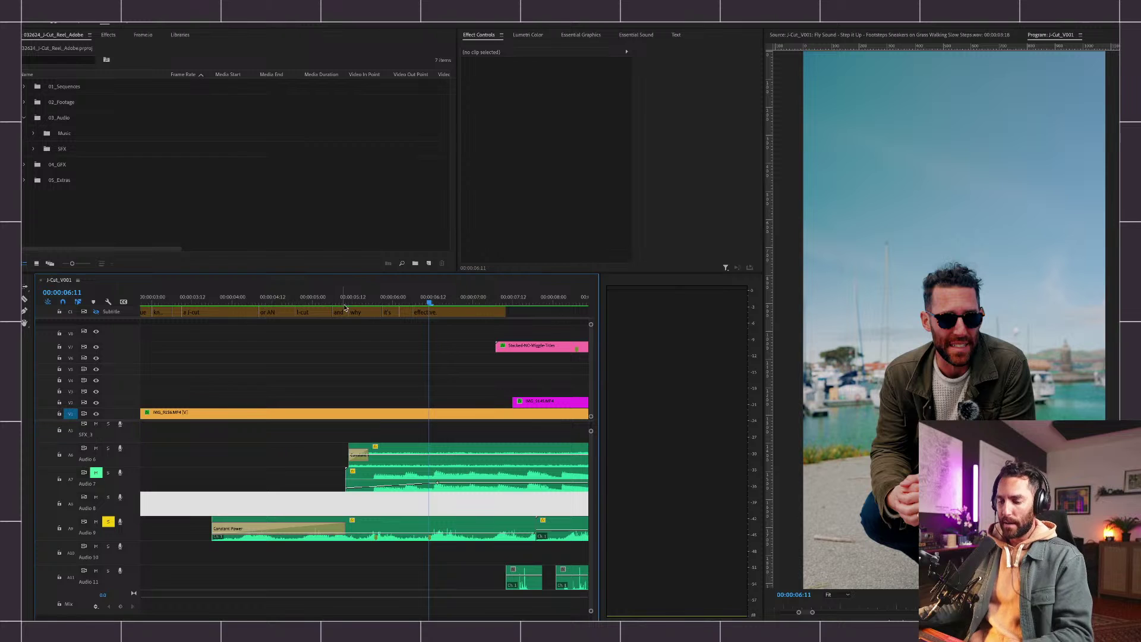
Play the soloed Audio 9 footsteps into the park shot and set the playhead to 00:00:08:02.
key("minus")
key("space")
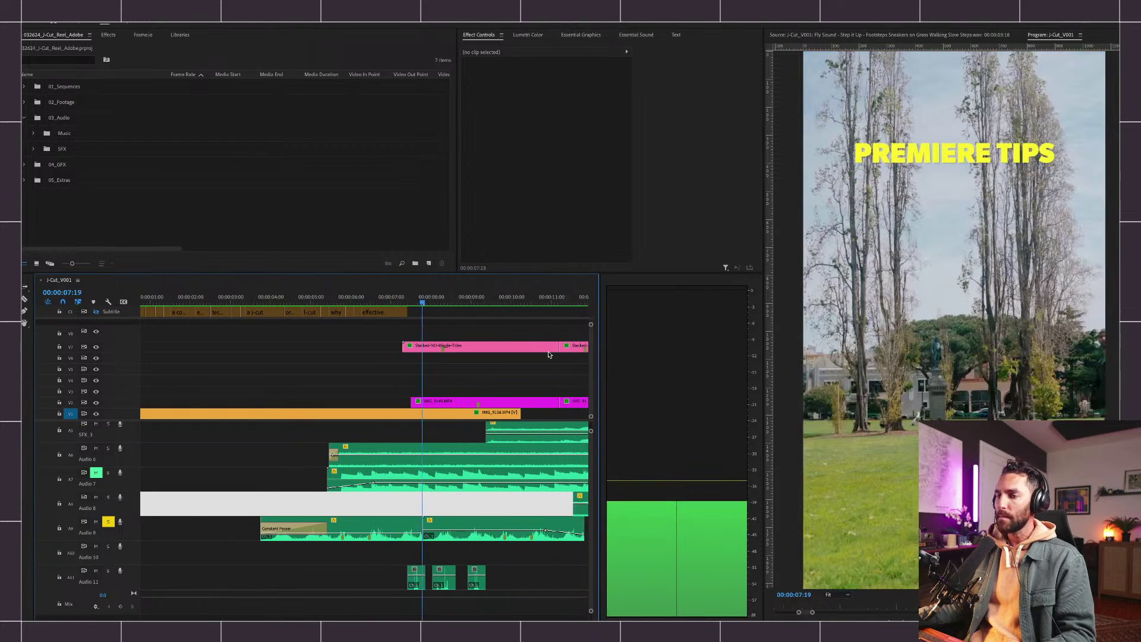
key("Delete")
left_click_drag(405, 300, 408, 300)
Try adjusting the footsteps clip before the Audio 9 cut slightly, and play the result up to 00:00:09:04.
left_click(440, 544)
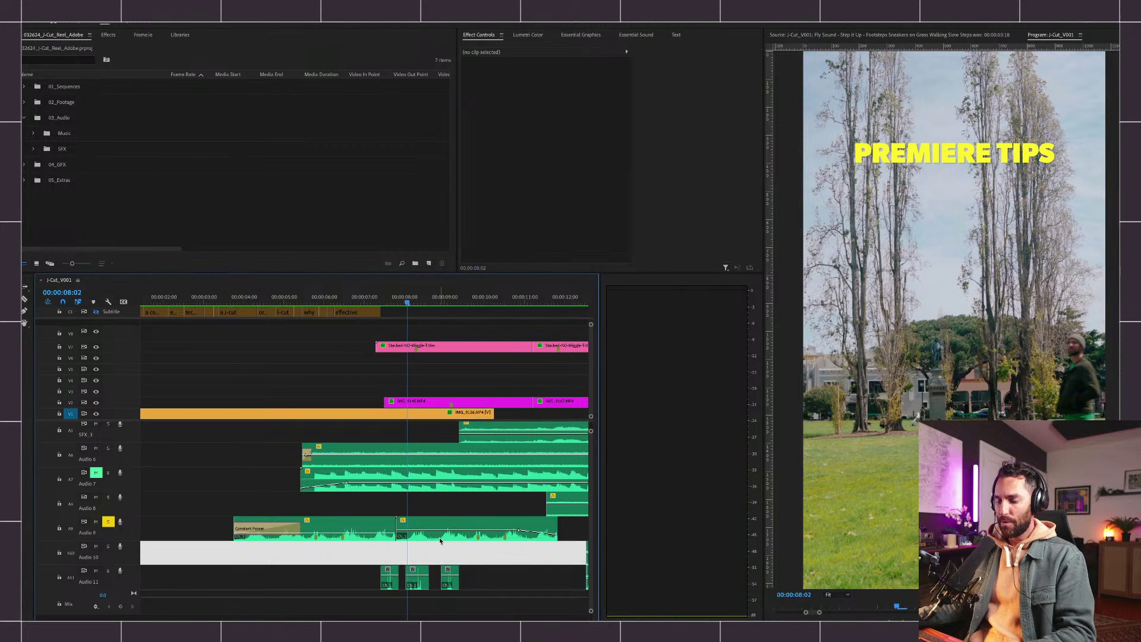
left_click(440, 538)
key("equal")
left_click_drag(428, 537, 435, 537)
left_click(337, 537)
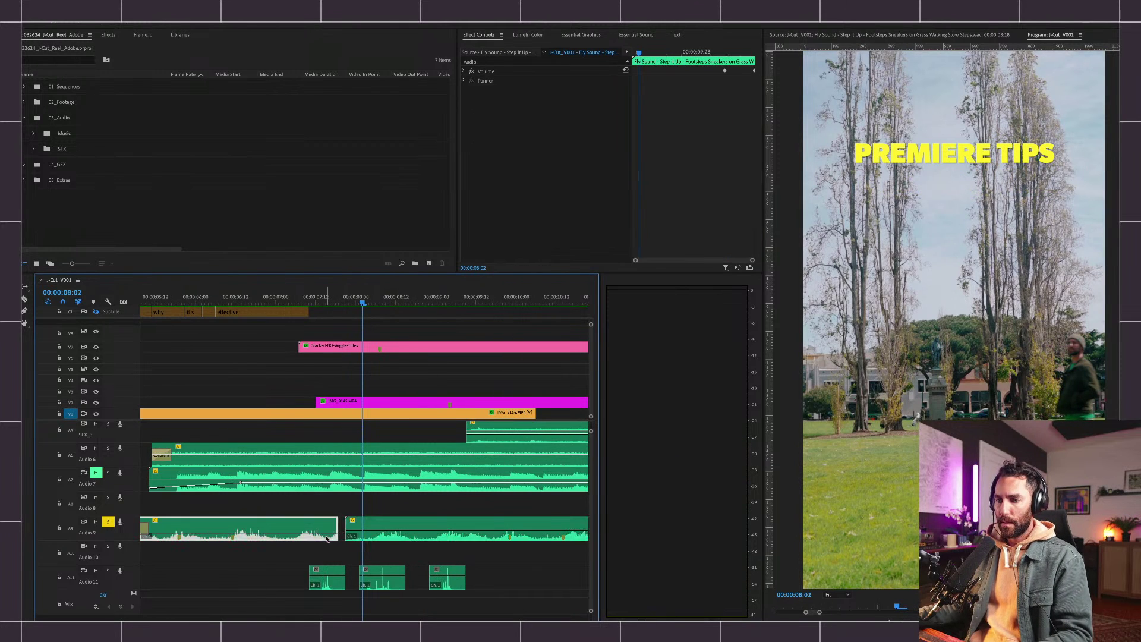
key("space")
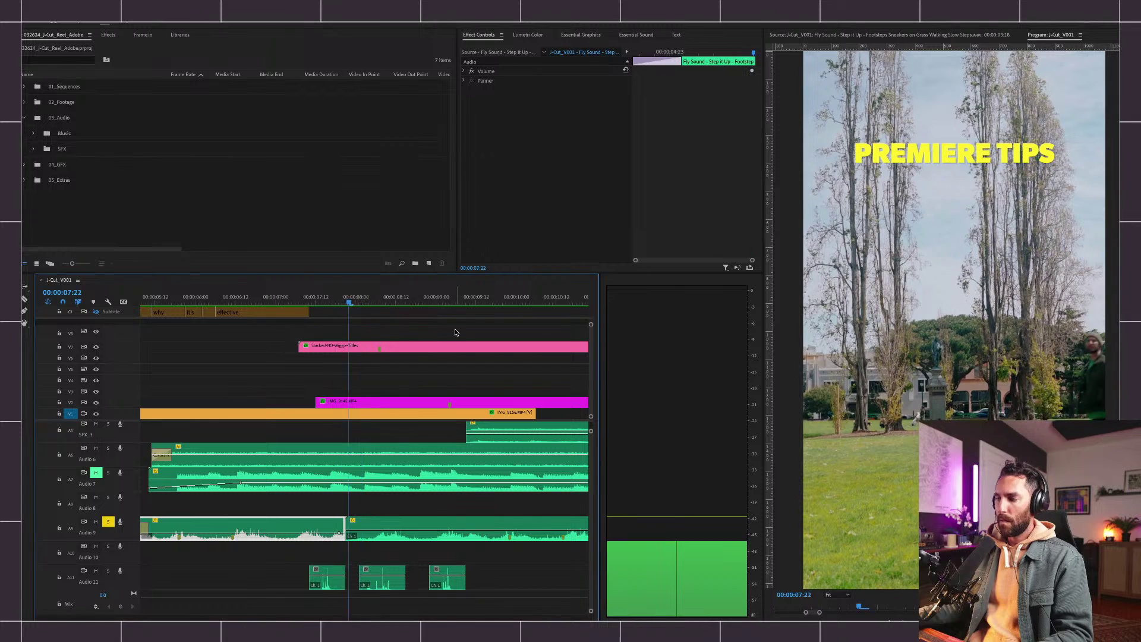
key("space")
Set the speed of the second footsteps clip on Audio 9 to 90%.
left_click(454, 535)
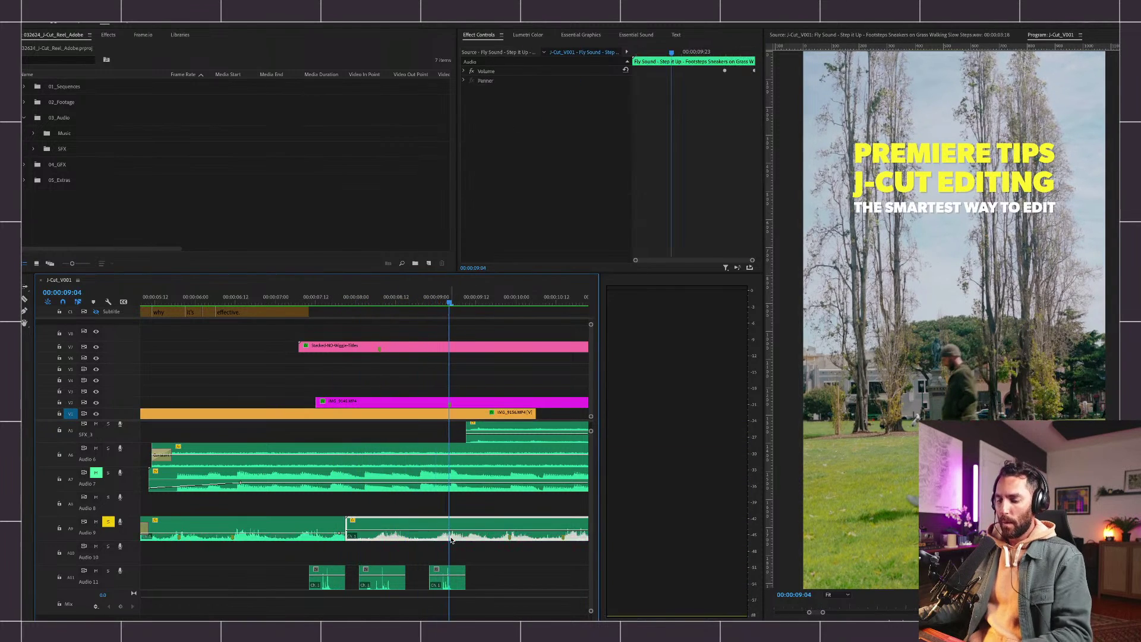
key("minus")
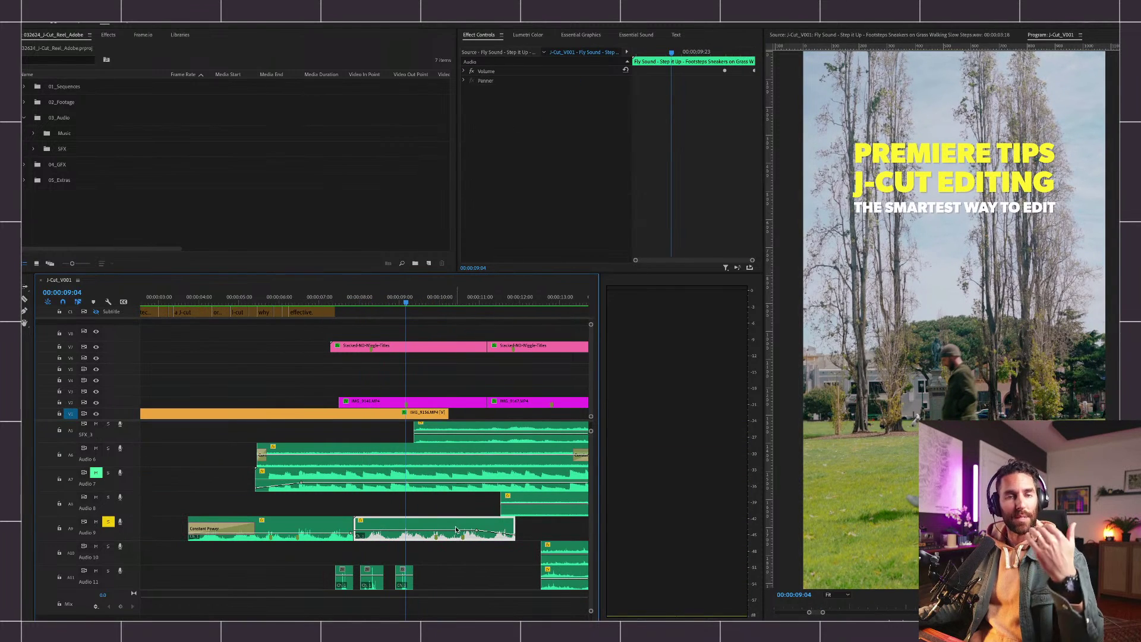
key("ctrl+r")
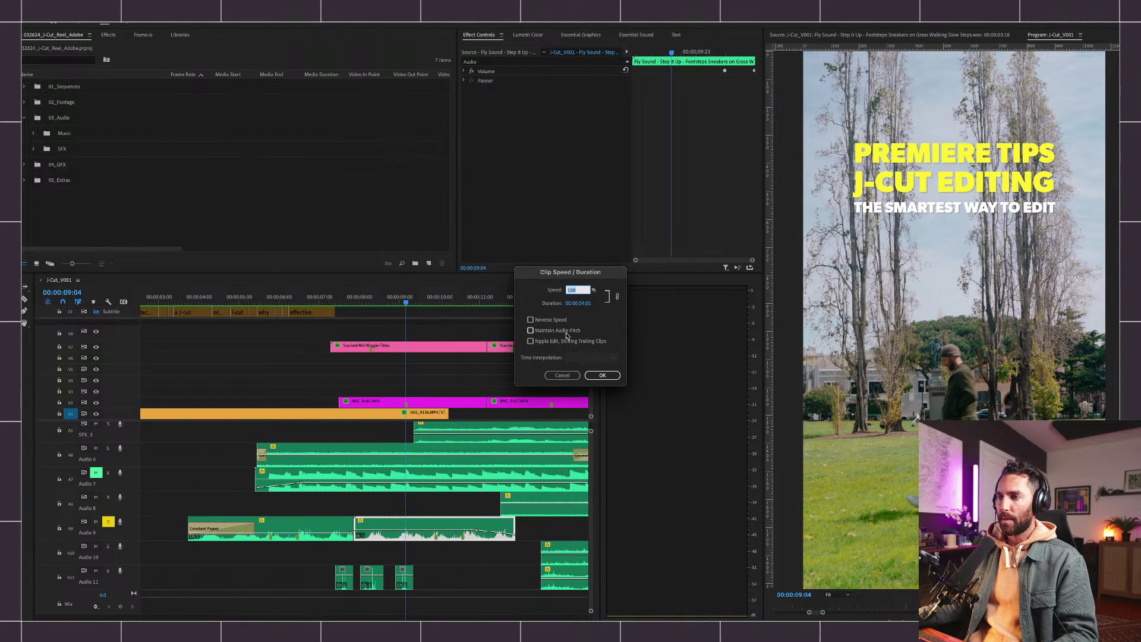
type("90")
key("Return")
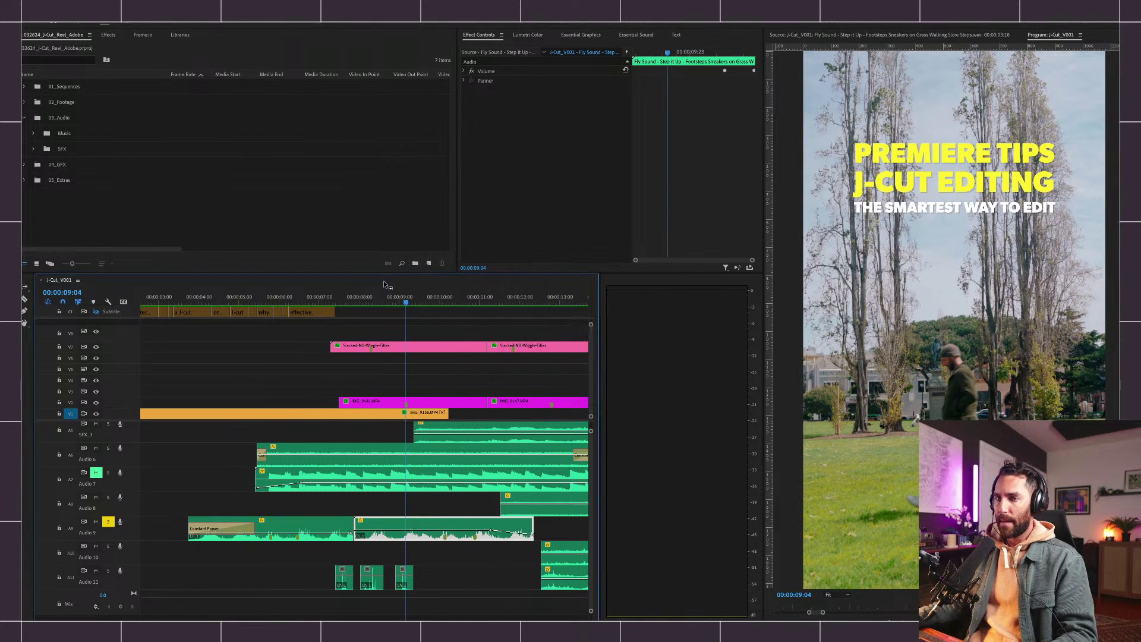
Play the slowed second footsteps clip on Audio 9 up to 00:00:09:10 and undo its speed change.
left_click(355, 297)
key("space")
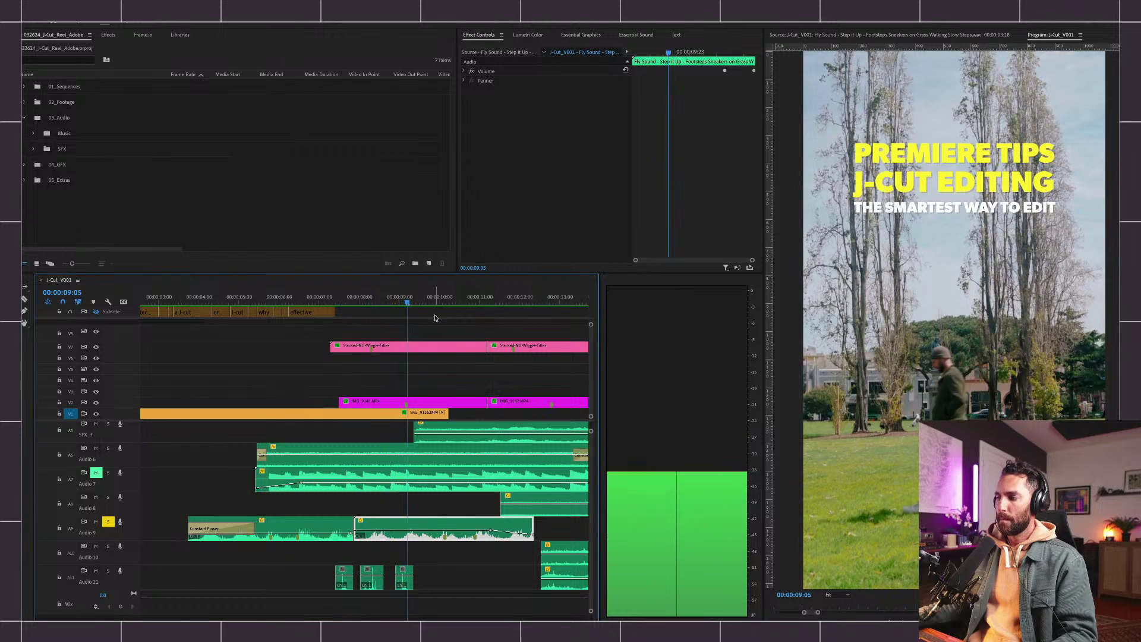
key("space")
key("ctrl+z")
Set the second Audio 9 footsteps clip's speed to 110% and play the result against the park shot.
key("ctrl+r")
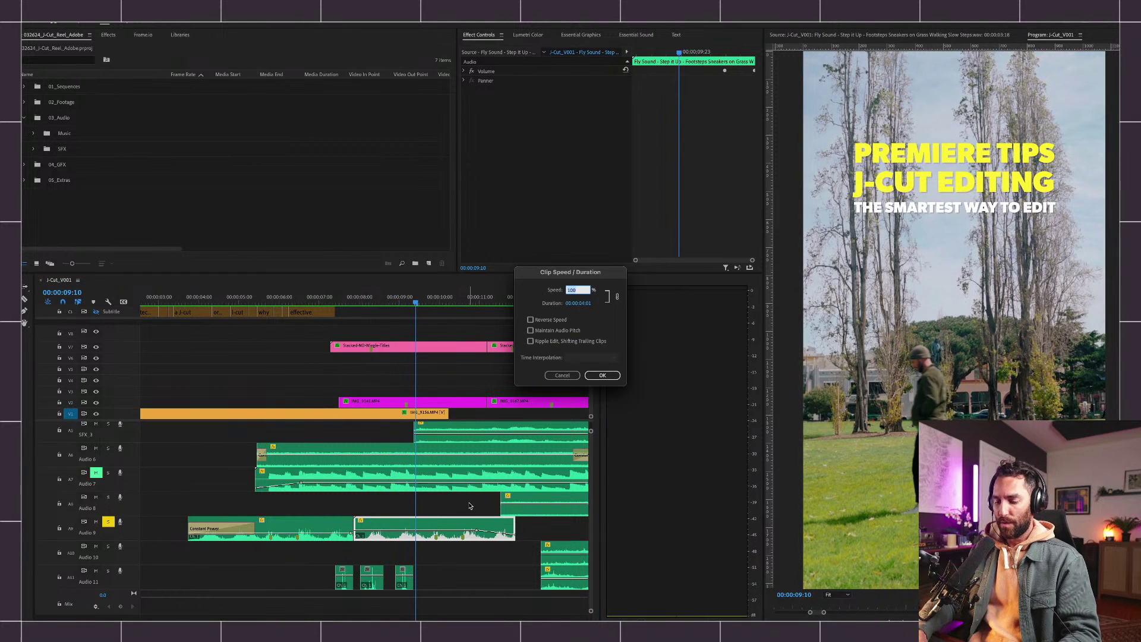
type("110")
key("Return")
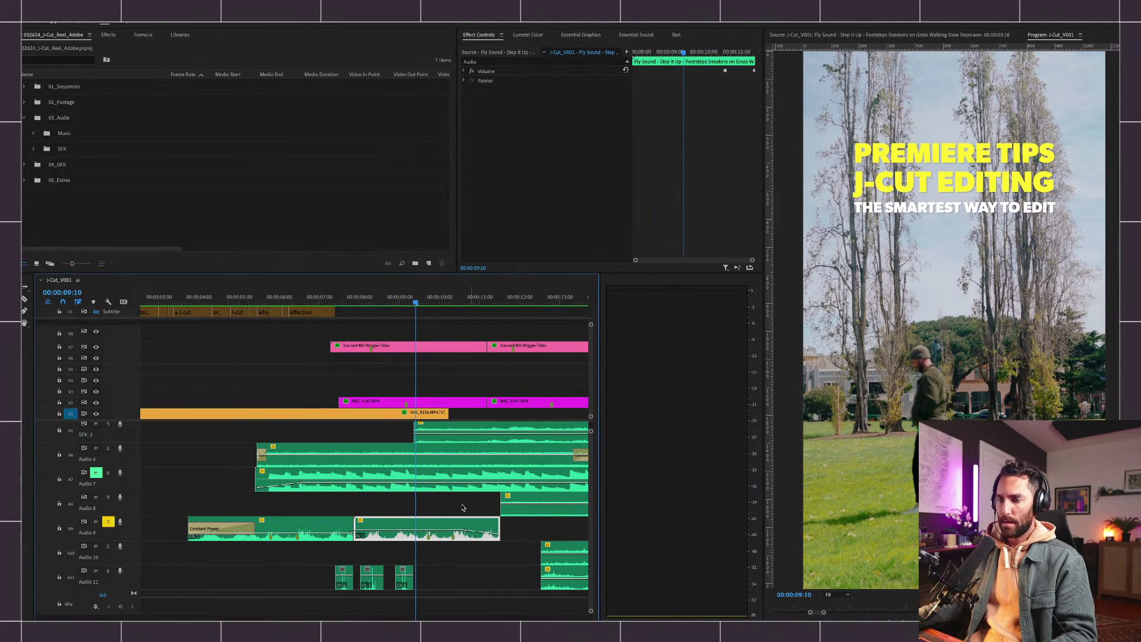
key("shift+k")
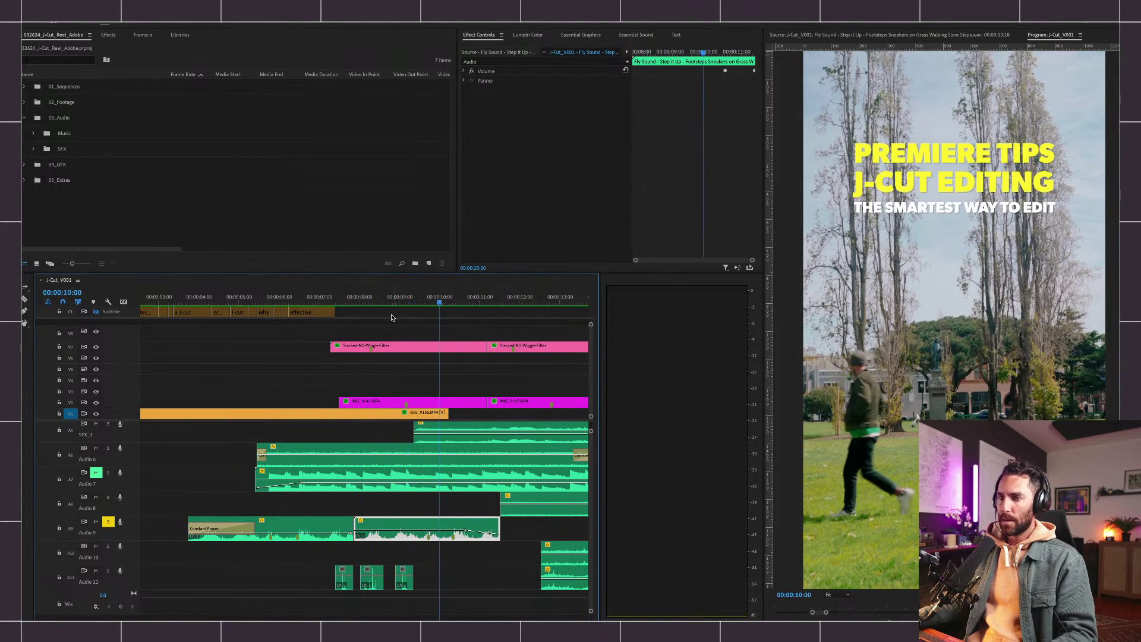
Set the second Audio 9 footsteps clip's speed to 105%, save the project and place the playhead at 00:00:07:17.
key("super+r")
type("105")
key("Return")
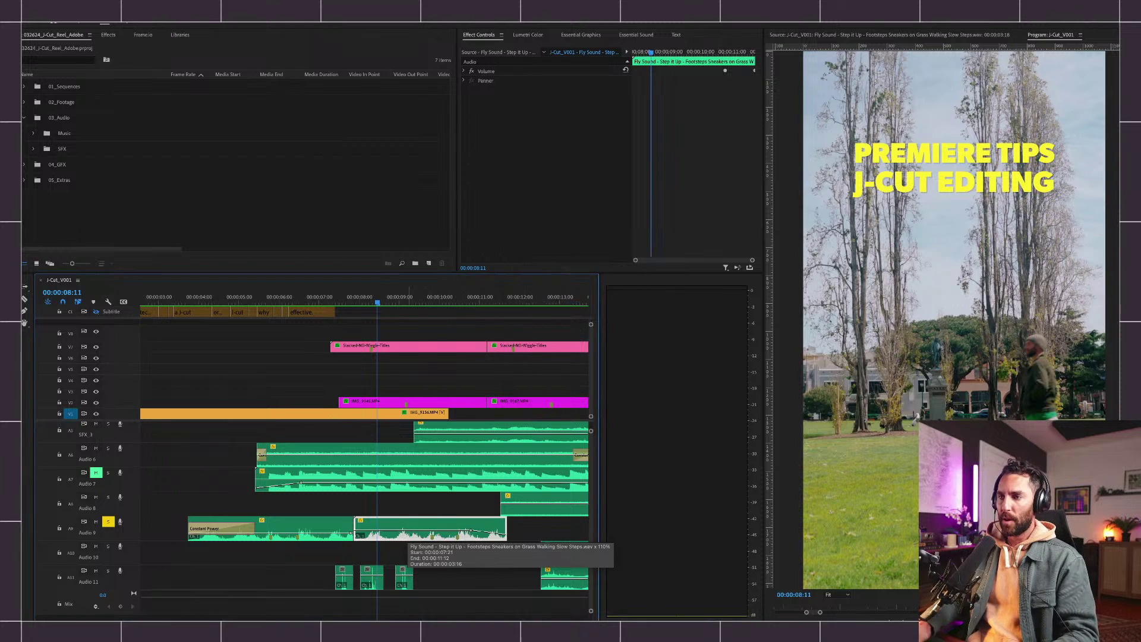
key("super+s")
left_click(347, 299)
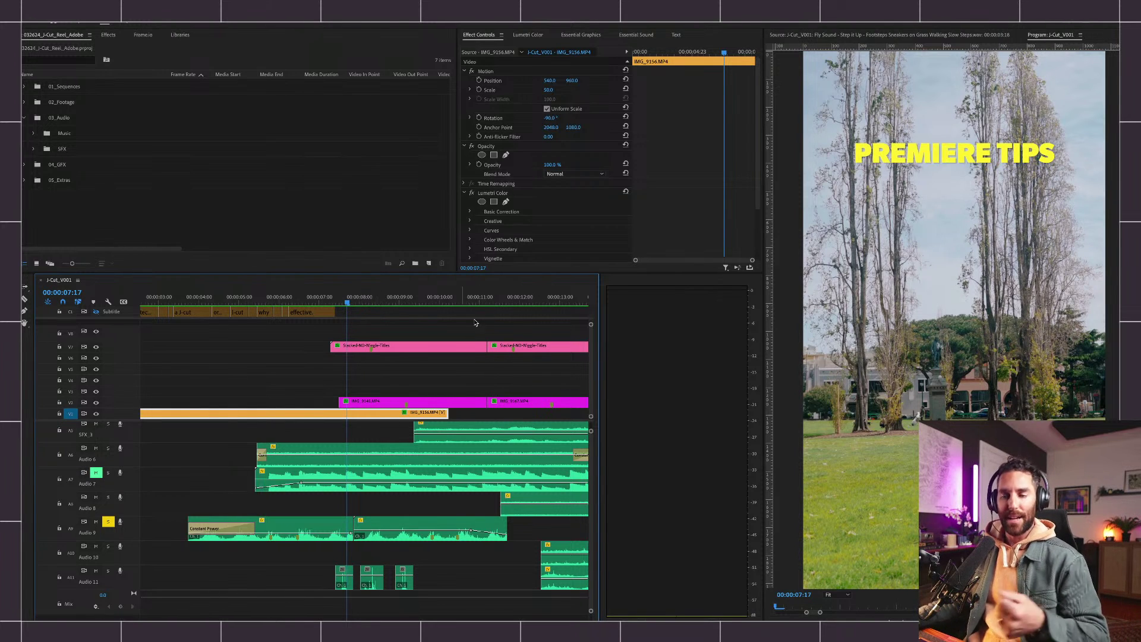
Play the soloed footsteps near the end of the park walk and turn off the solo on Audio 9.
left_click(455, 504)
key("backslash")
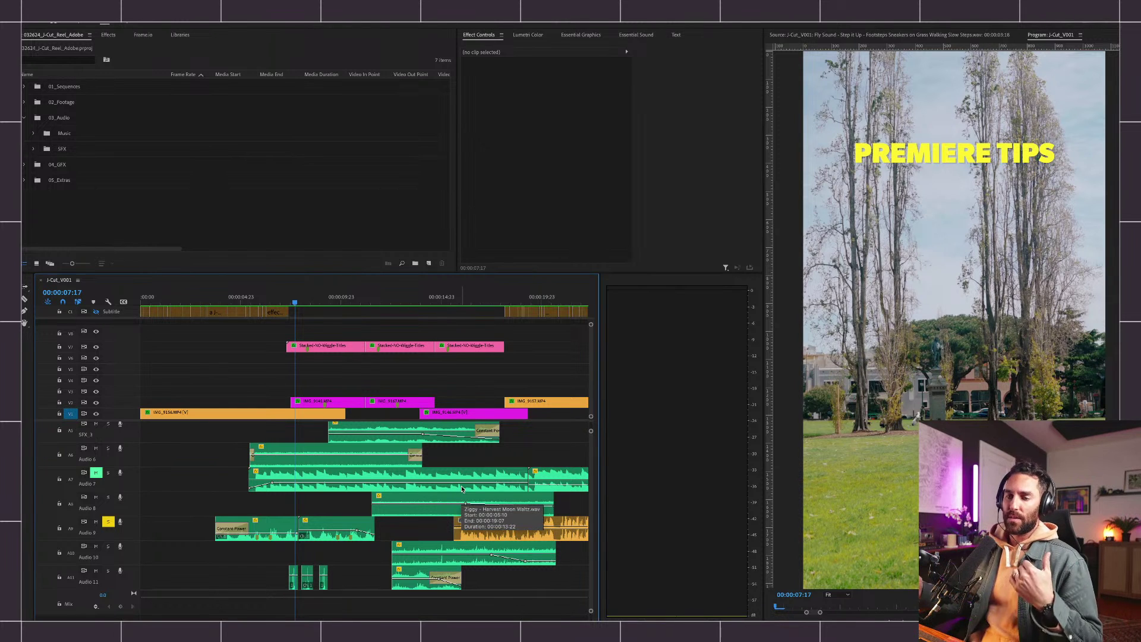
left_click(348, 298)
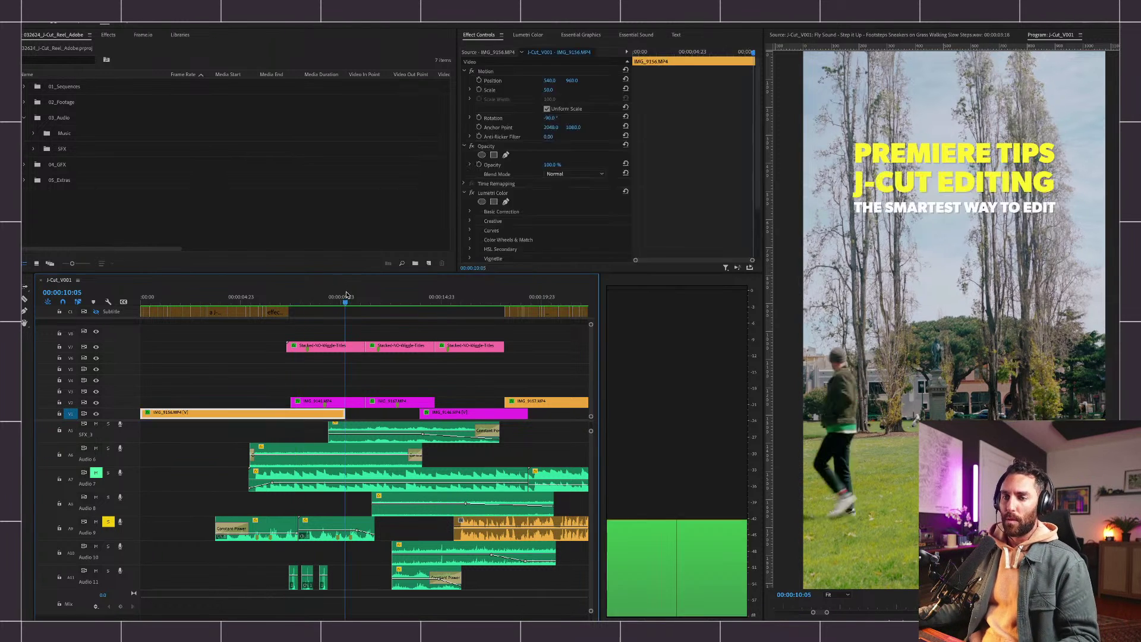
left_click(104, 523)
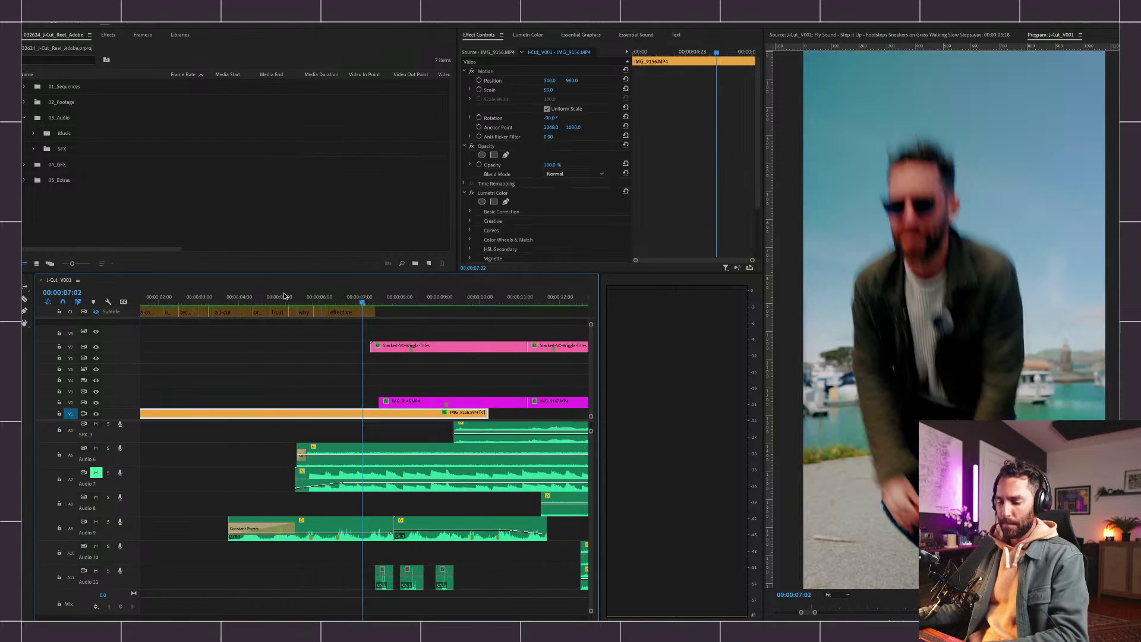
Play the sequence from 00:00:07:02 into the park shot, stopping at 00:00:08:17.
key("equal")
key("minus")
key("minus")
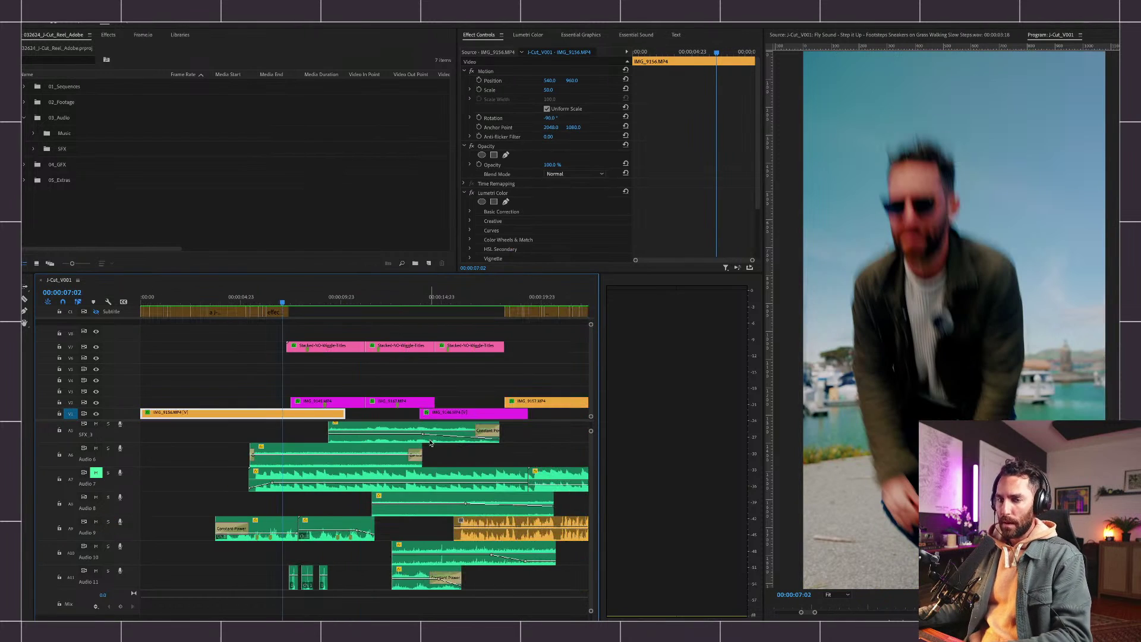
key("space")
scroll(404, 438, "right", 1)
key("space")
Turn off the solo on the CAMERA-AUDIO track and play the layered mix up to 00:00:14:14.
scroll(212, 482, "up", 3)
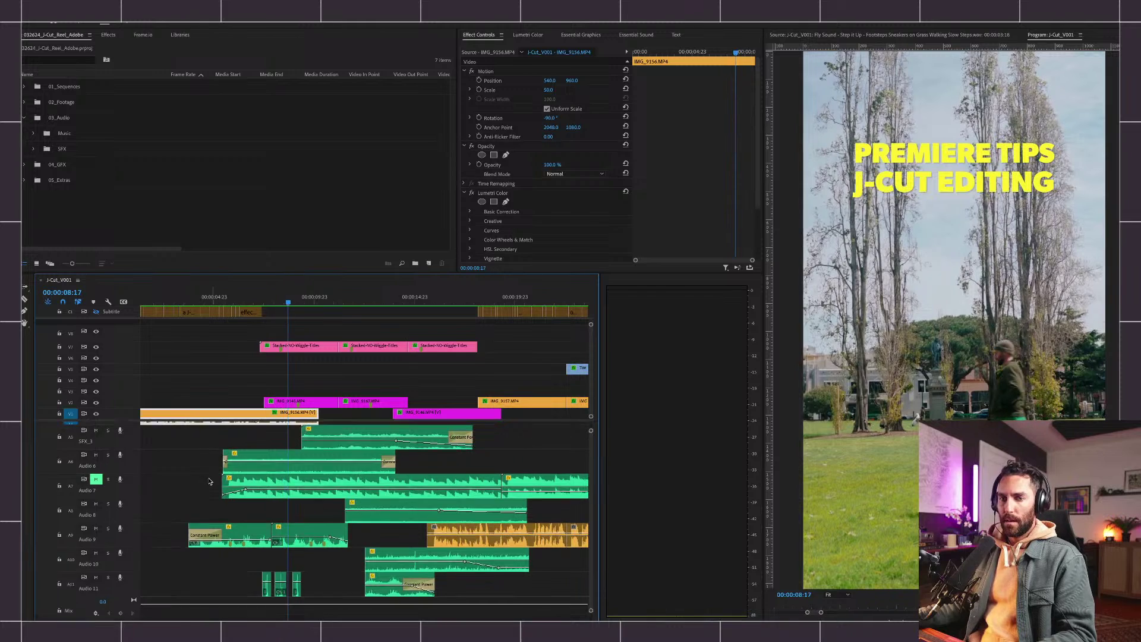
scroll(193, 472, "down", 3)
scroll(193, 473, "up", 3)
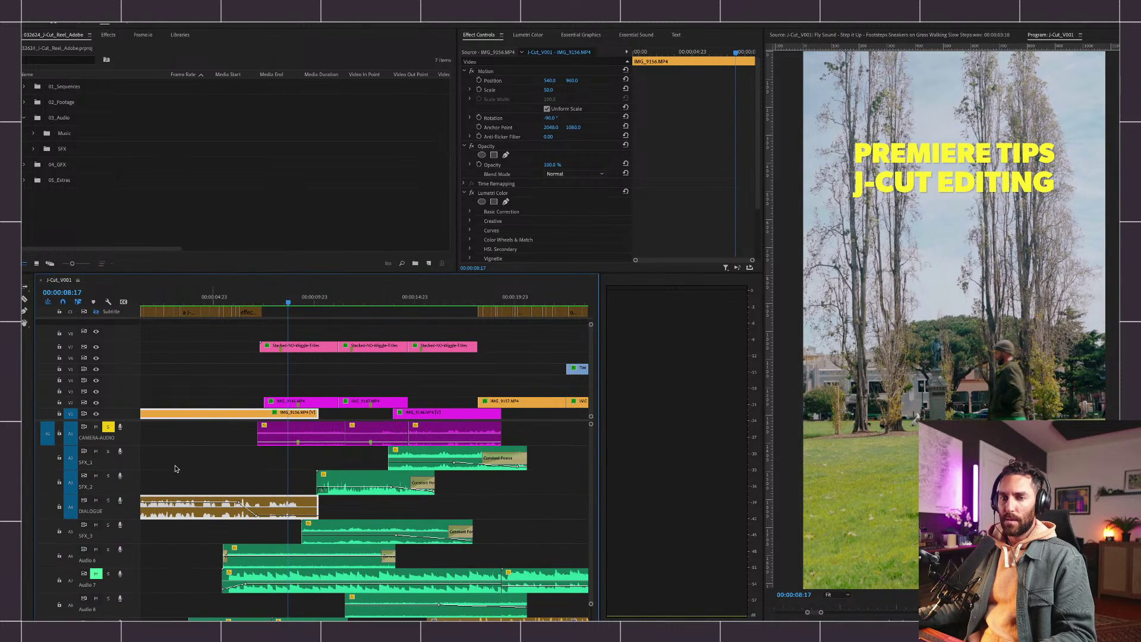
left_click(108, 427)
key("space")
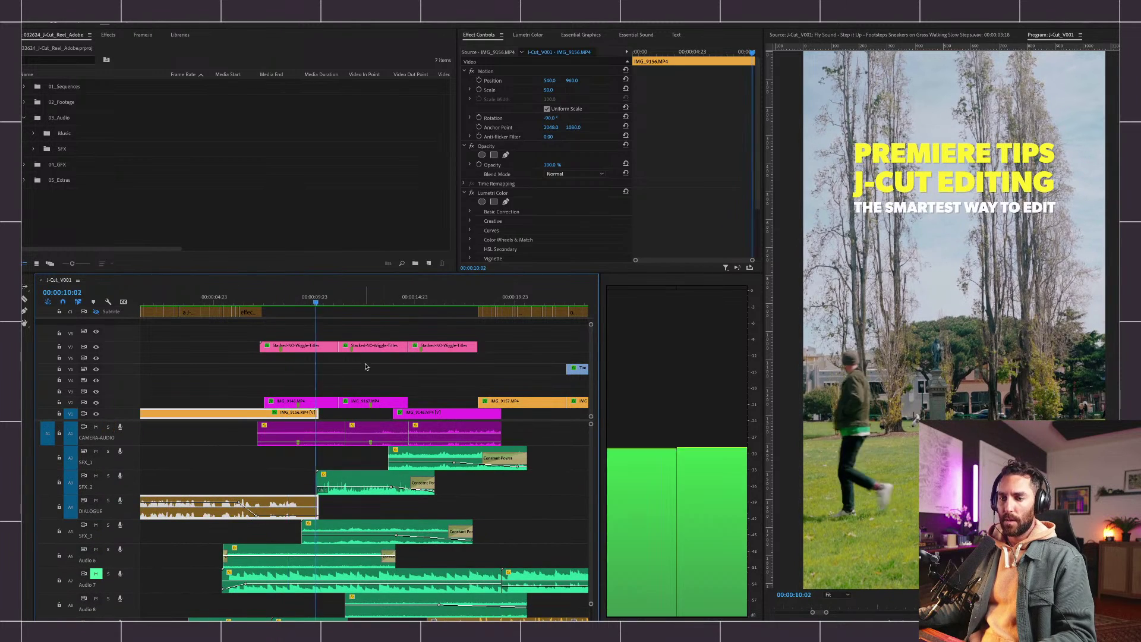
key("minus")
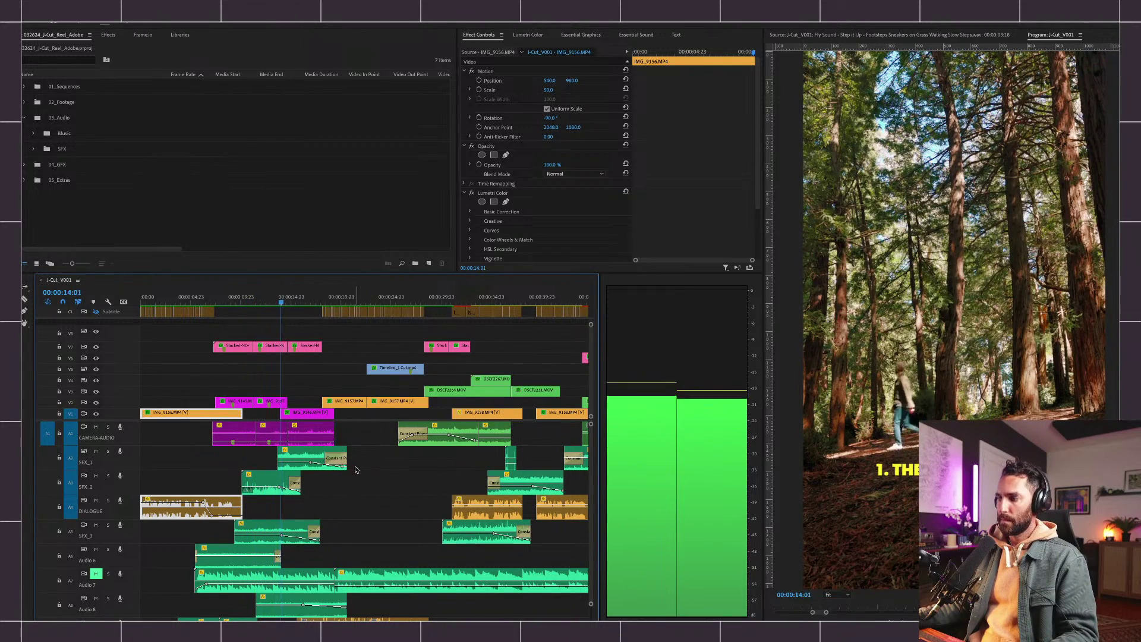
key("space")
Solo the SFX_1 track, save the project and play from just before its first clip to 00:00:16:02.
left_click(360, 471)
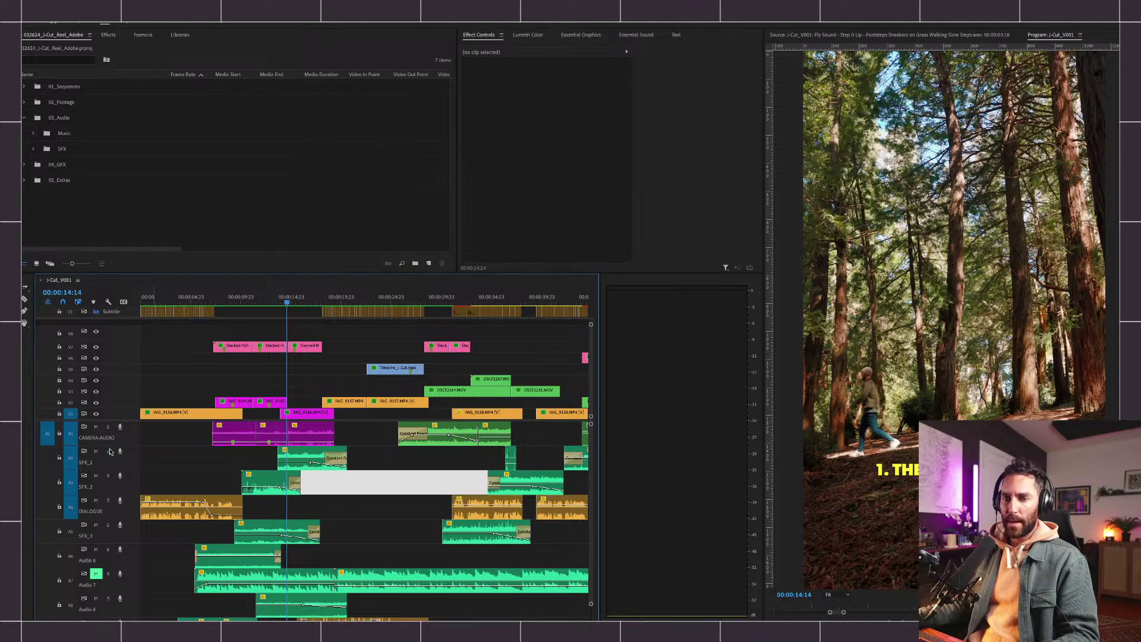
left_click(108, 451)
left_click(274, 296)
left_click(272, 433)
key("super+s")
key("space")
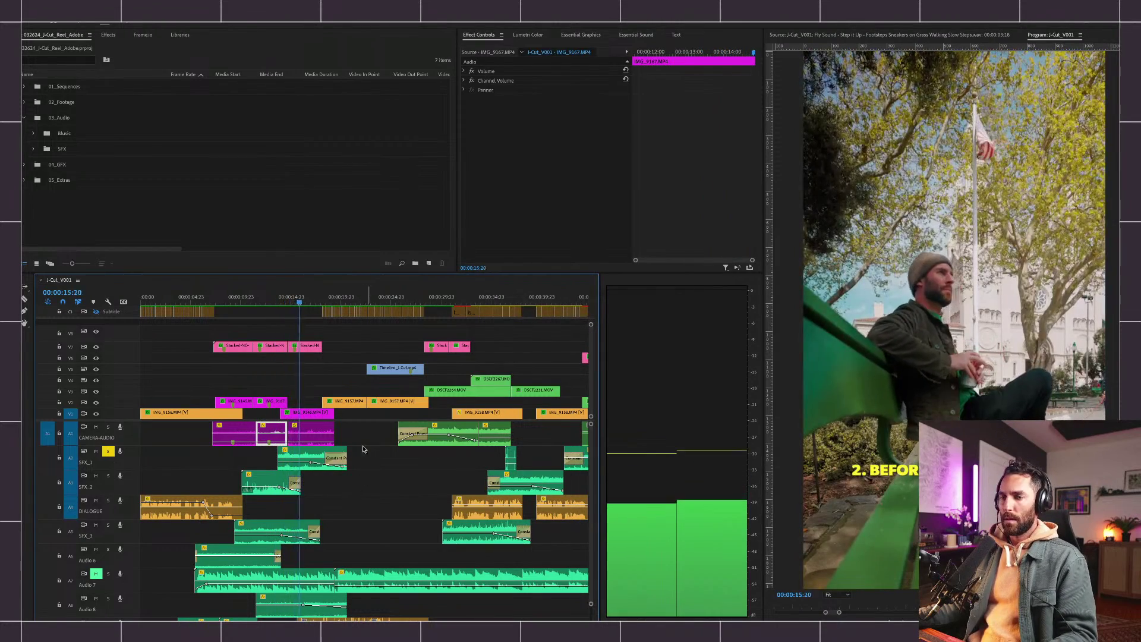
key("space")
Compare the last purple camera-audio clip with the forest ambience on SFX_1, placing the playhead at 00:00:15:09.
left_click(326, 435)
left_click(324, 459)
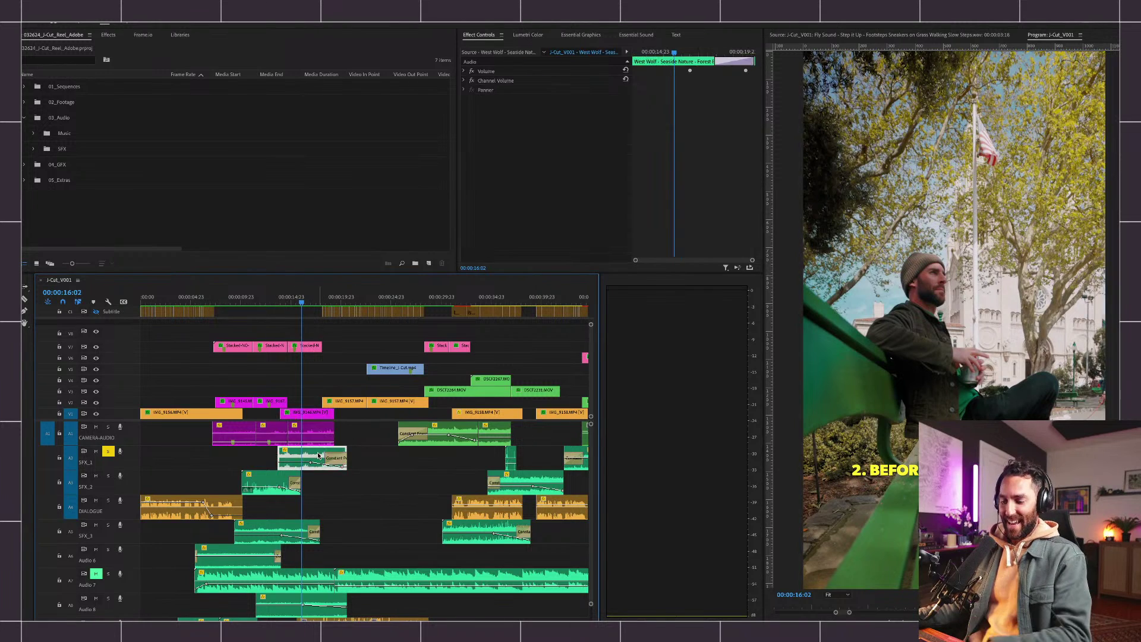
key("=")
left_click(432, 501)
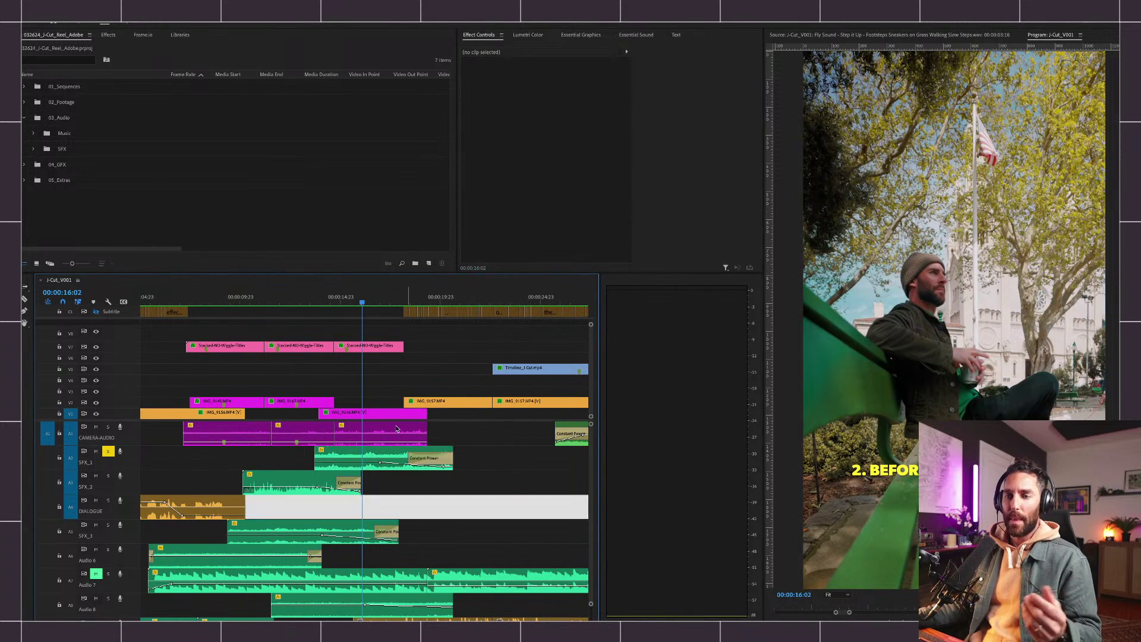
mouse_move(334, 301)
left_mouse_down()
mouse_move(280, 302)
mouse_move(348, 302)
left_mouse_up()
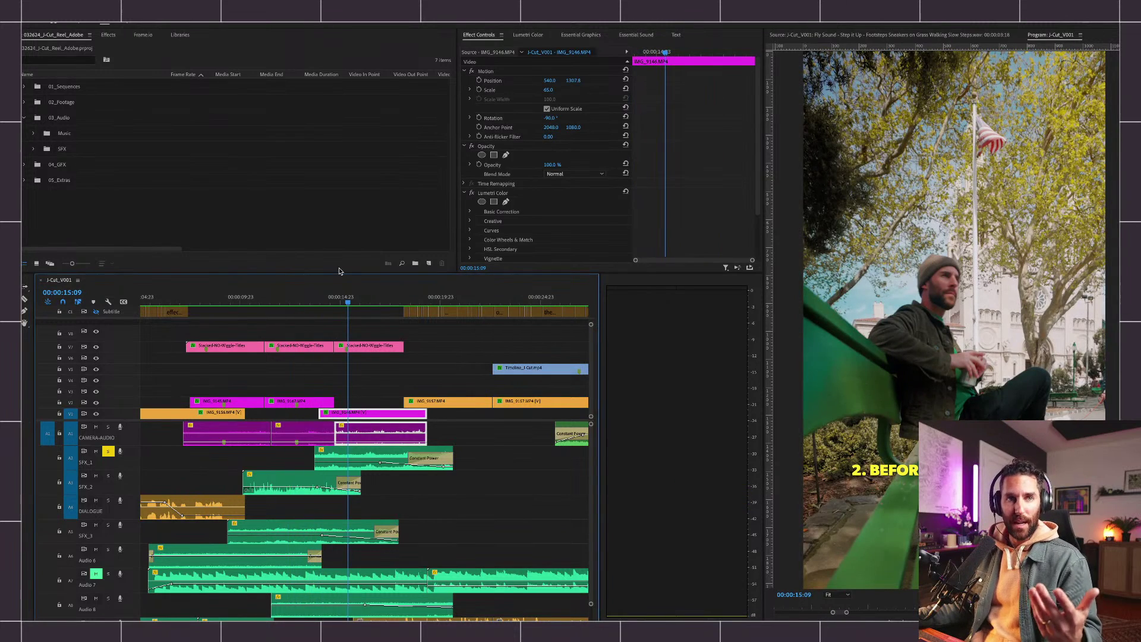
Scrub to the warehouse/factory shot at 00:00:29:11 and examine the dialogue and sound-effect clips layered around it.
left_click(511, 501)
key("minus")
left_click_drag(295, 297, 437, 294)
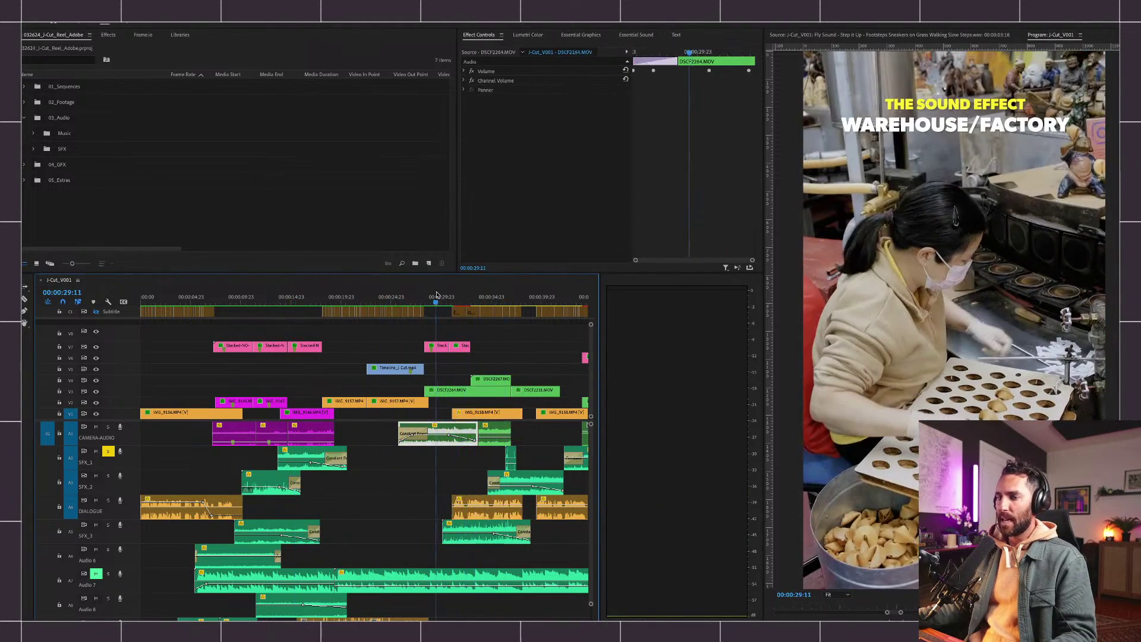
left_click(476, 472)
key("equal")
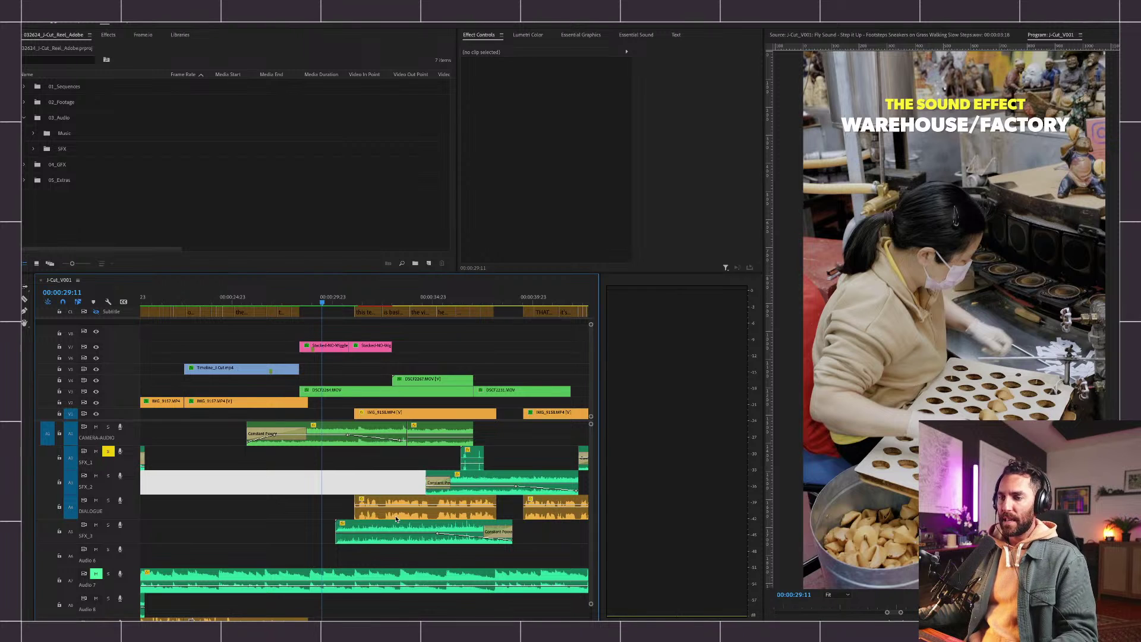
left_click(406, 510)
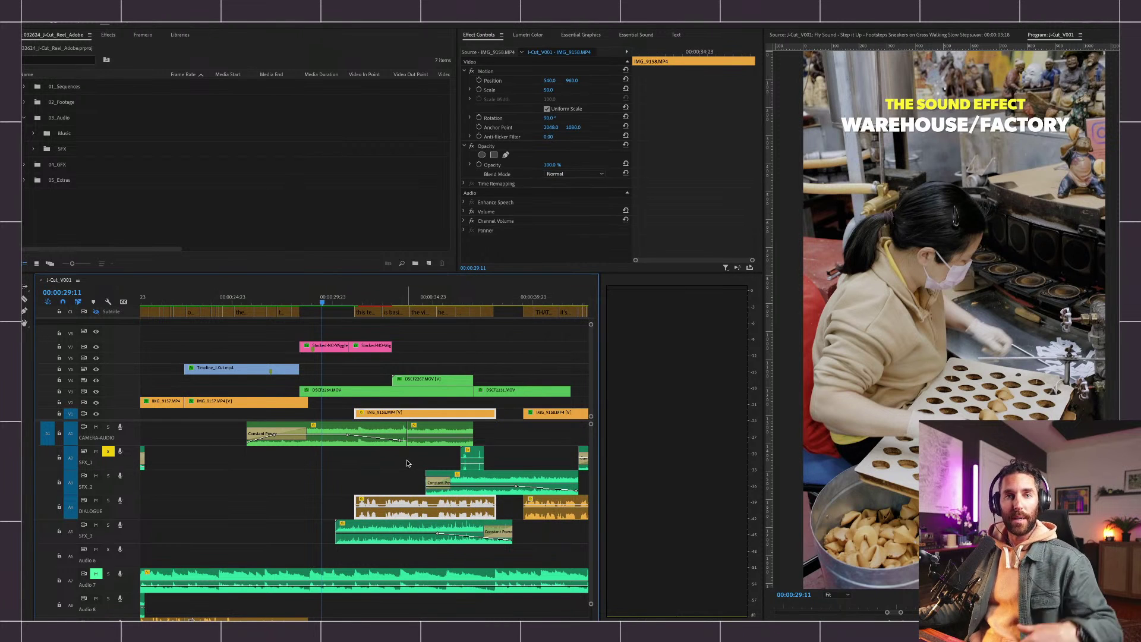
left_click(420, 479)
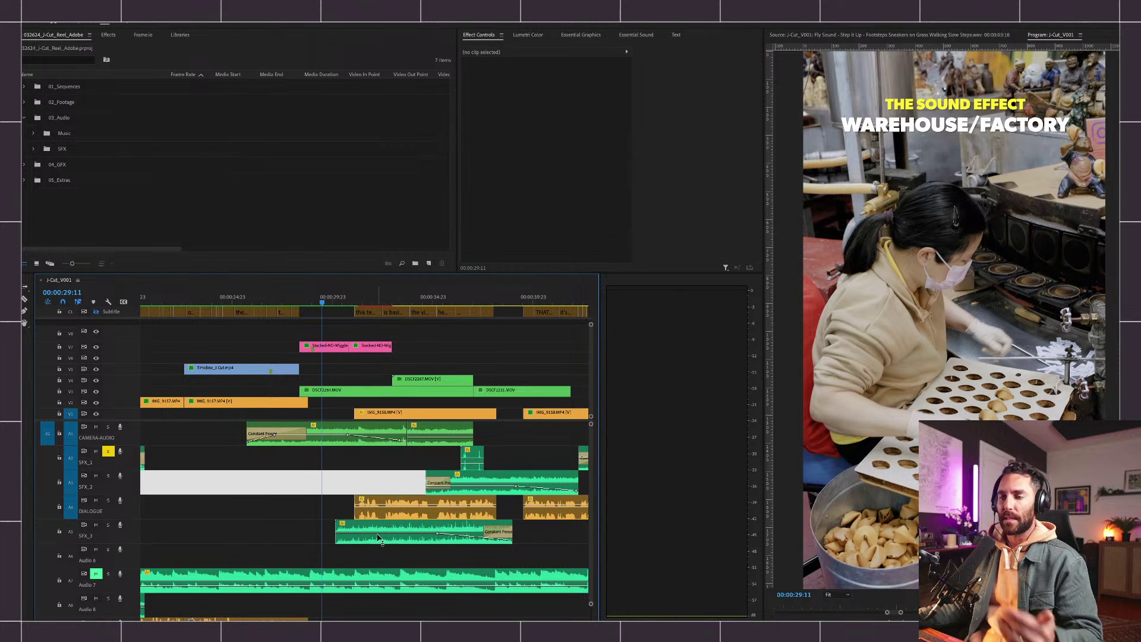
left_click(379, 480)
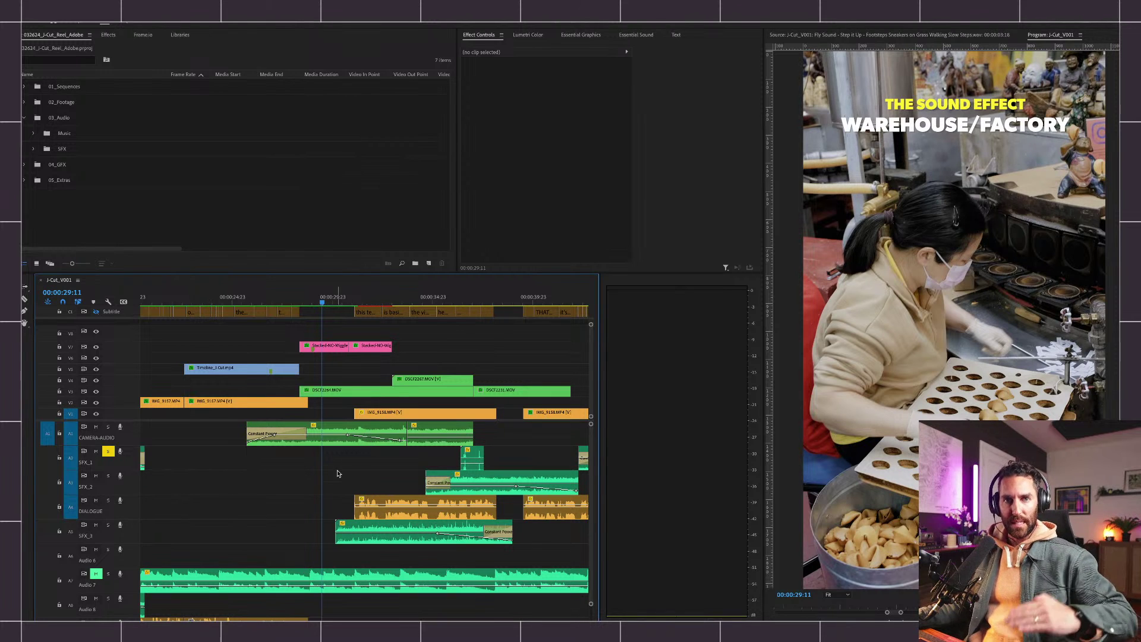
Examine the whole sequence's layered audio tracks down to Audio 11, with the track heights expanded.
scroll(349, 501, "down", 3)
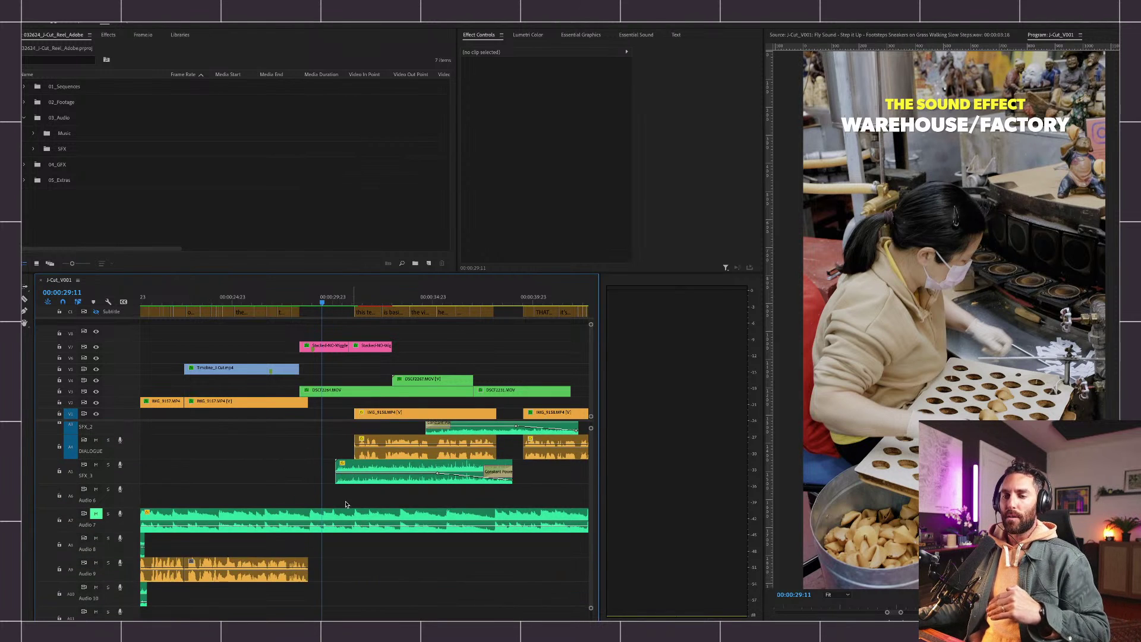
scroll(349, 501, "up", 3)
key("minus")
scroll(343, 490, "down", 3)
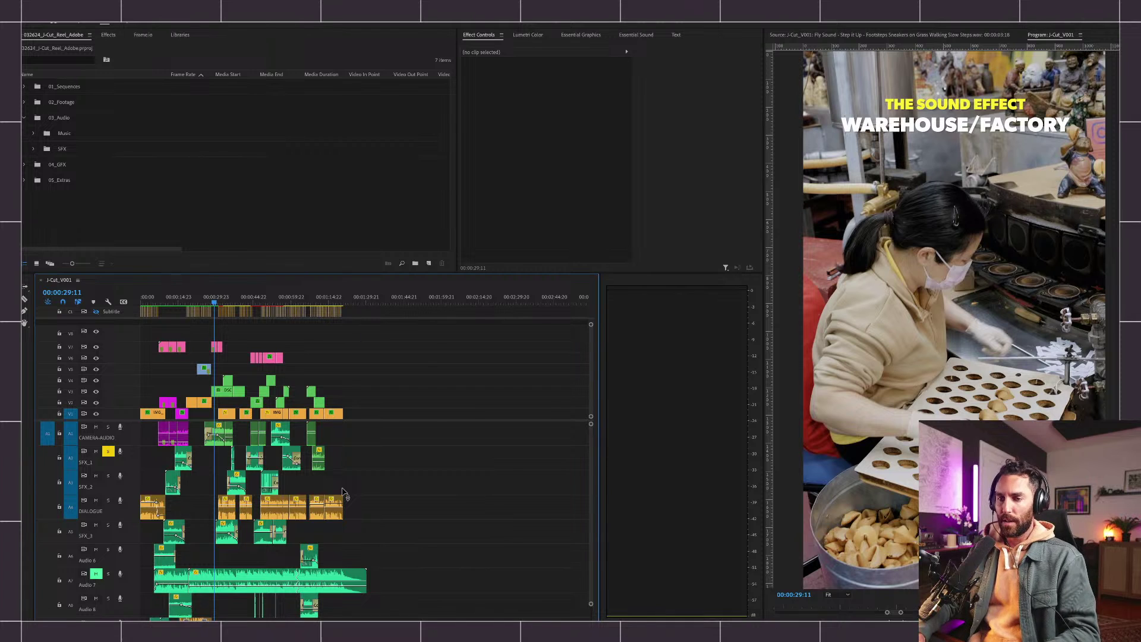
key("equal")
key("shift+minus")
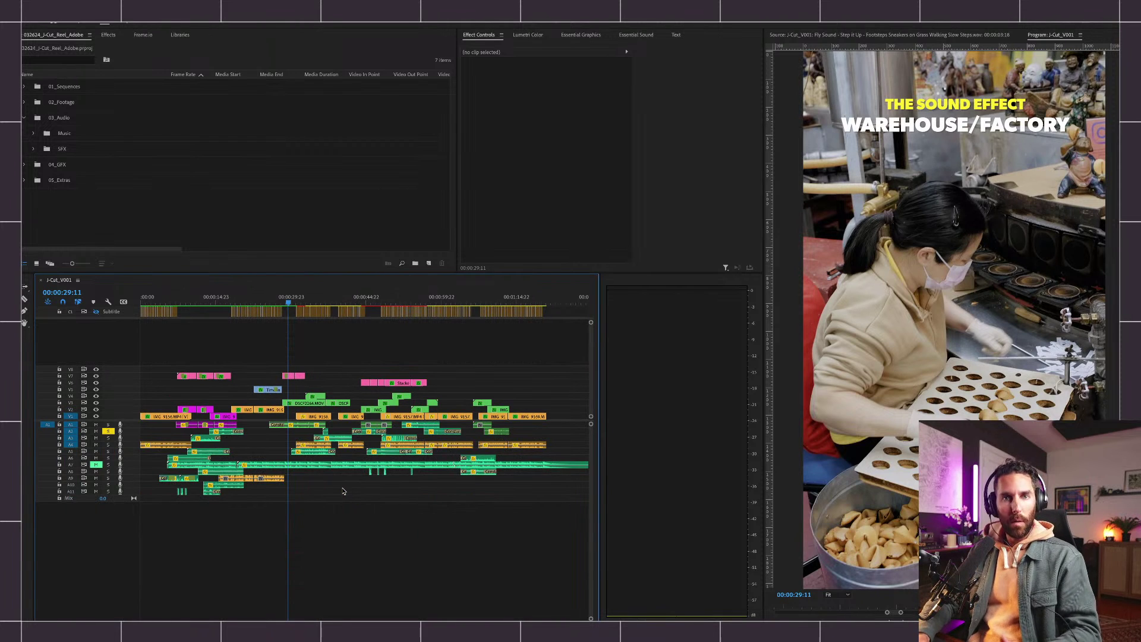
key("shift+equal")
scroll(362, 511, "down", 3)
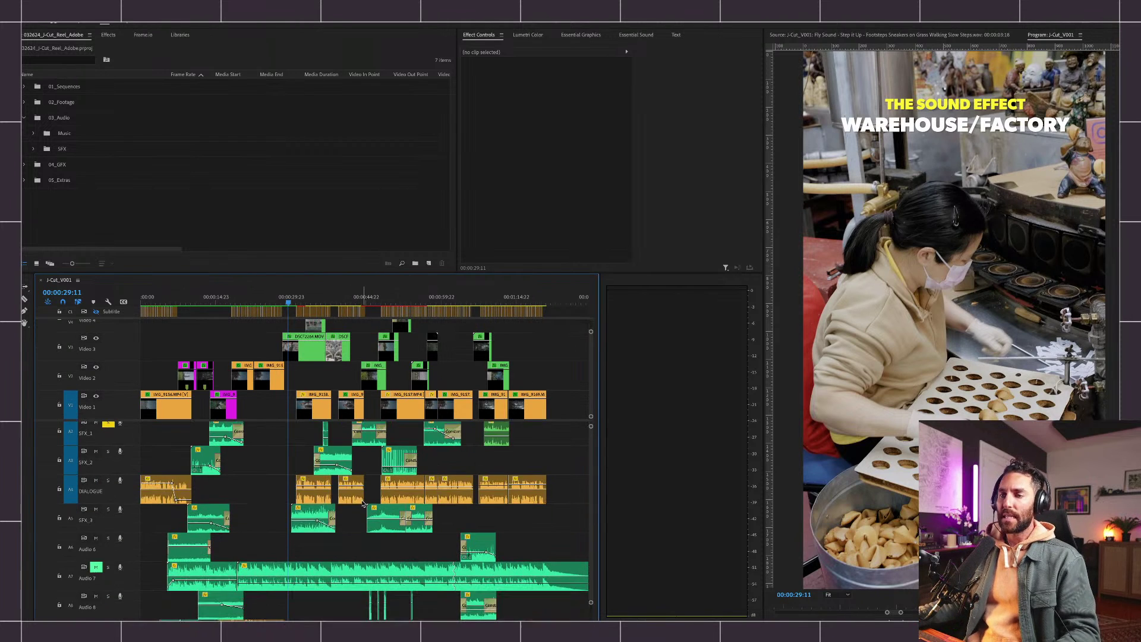
scroll(348, 517, "down", 2)
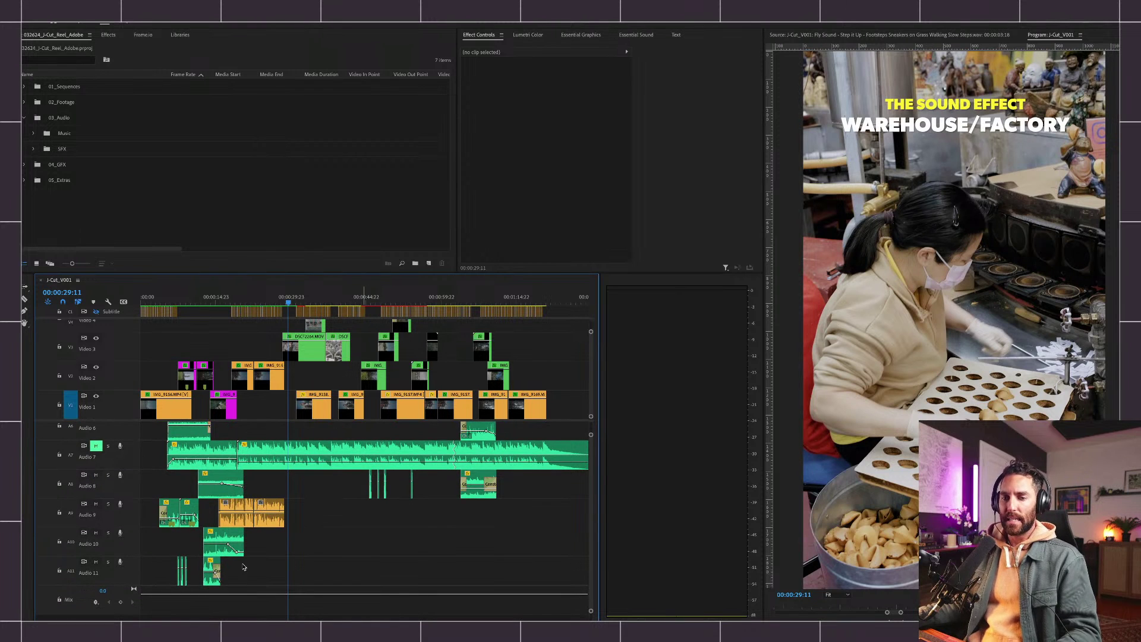
scroll(244, 568, "up", 4)
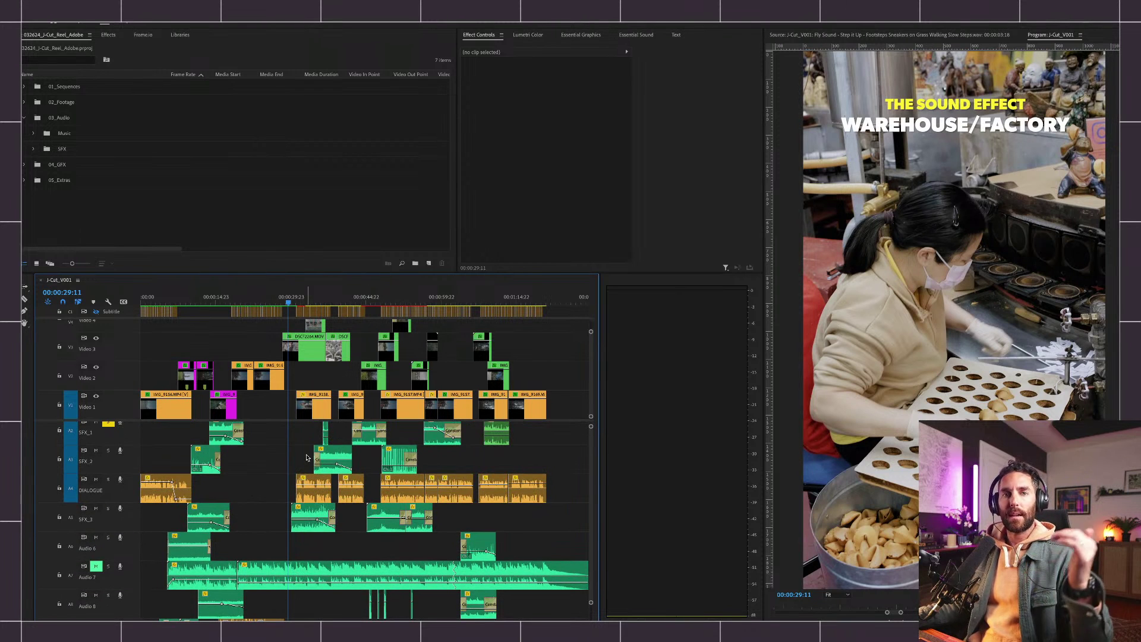
Inspect the first dialogue clip after 00:00:29:11 and the empty stretch before the next SFX_2 clip.
key("equal")
key("equal")
left_click(400, 494)
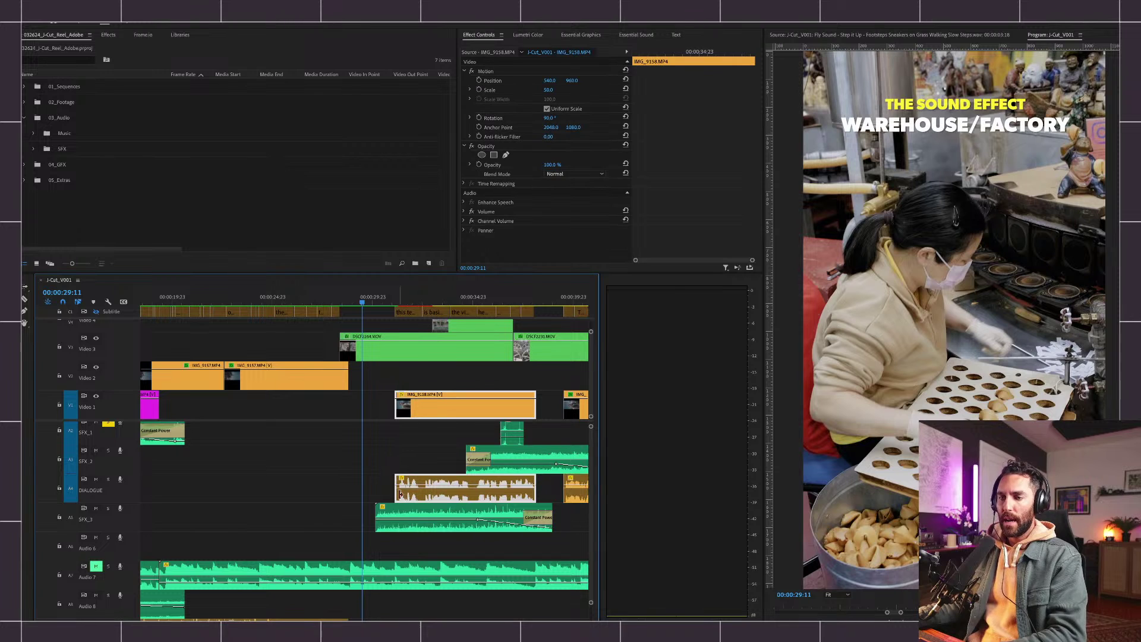
left_click(422, 456)
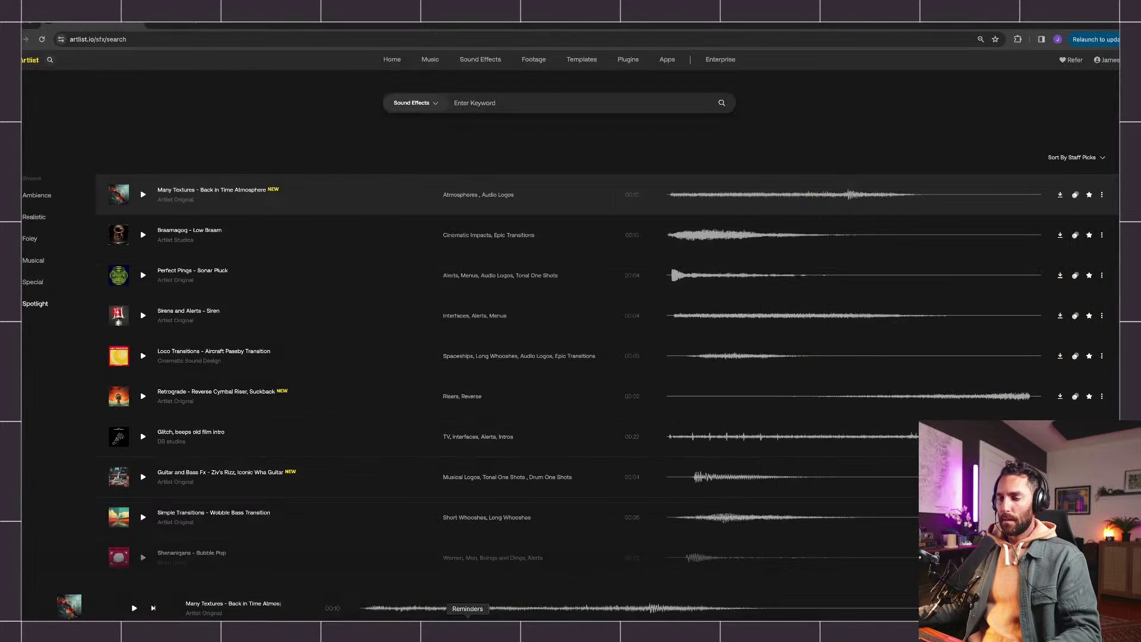
Switch from the Artlist sound-effects page back to Premiere Pro, save the project and clear the timeline gap selection.
left_click(619, 620)
left_click(380, 452)
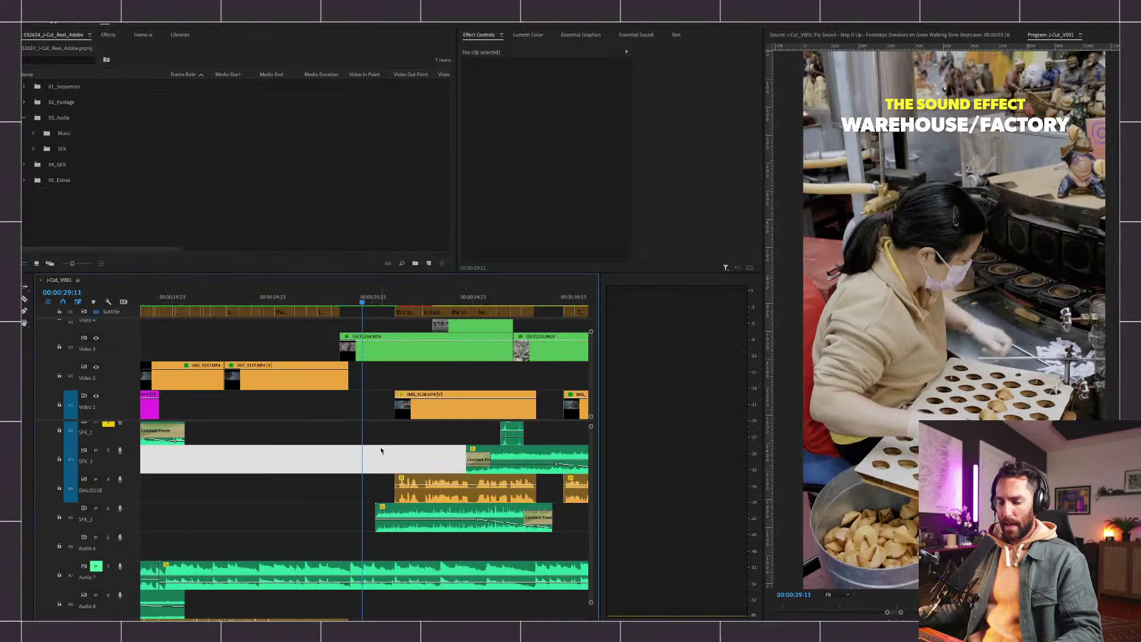
key("super+s")
left_click(359, 467)
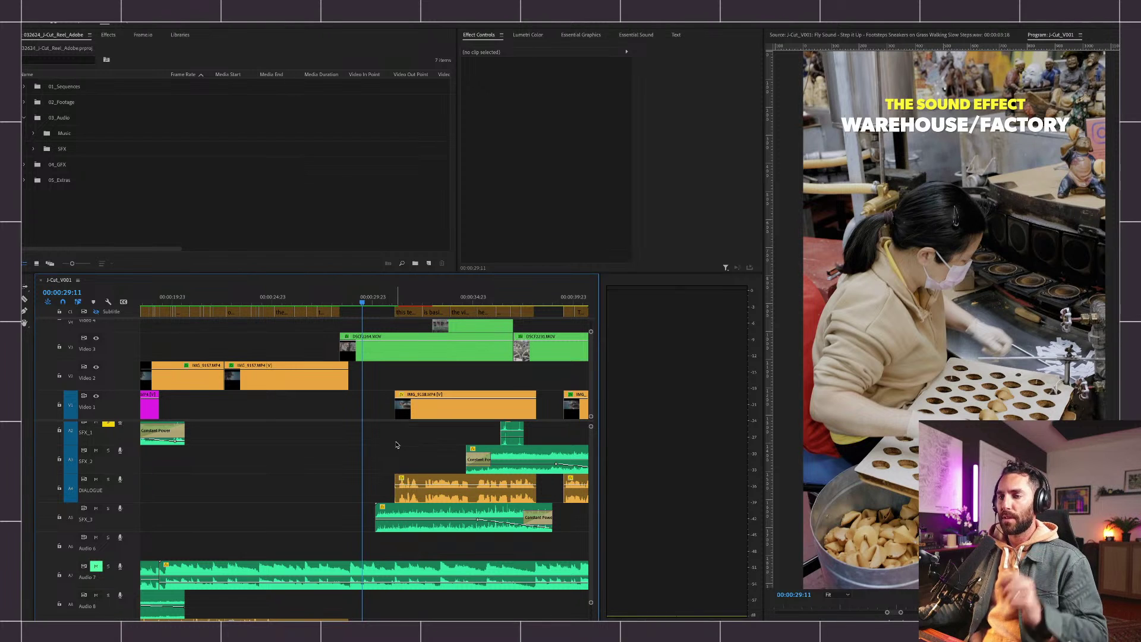
scroll(398, 452, "right", 2)
key("minus")
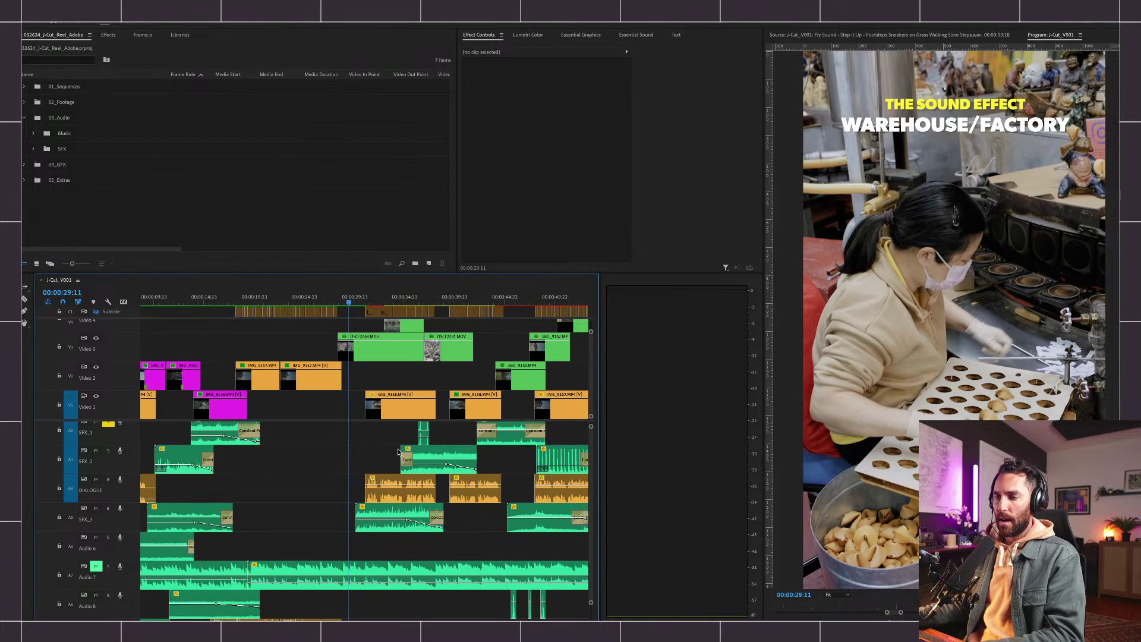
Play through the warehouse/factory section up to 00:00:31:06 and select the DIALOGUE clip that follows its opening.
key("equal")
scroll(399, 450, "right", 1)
left_click(376, 449)
left_click(380, 448)
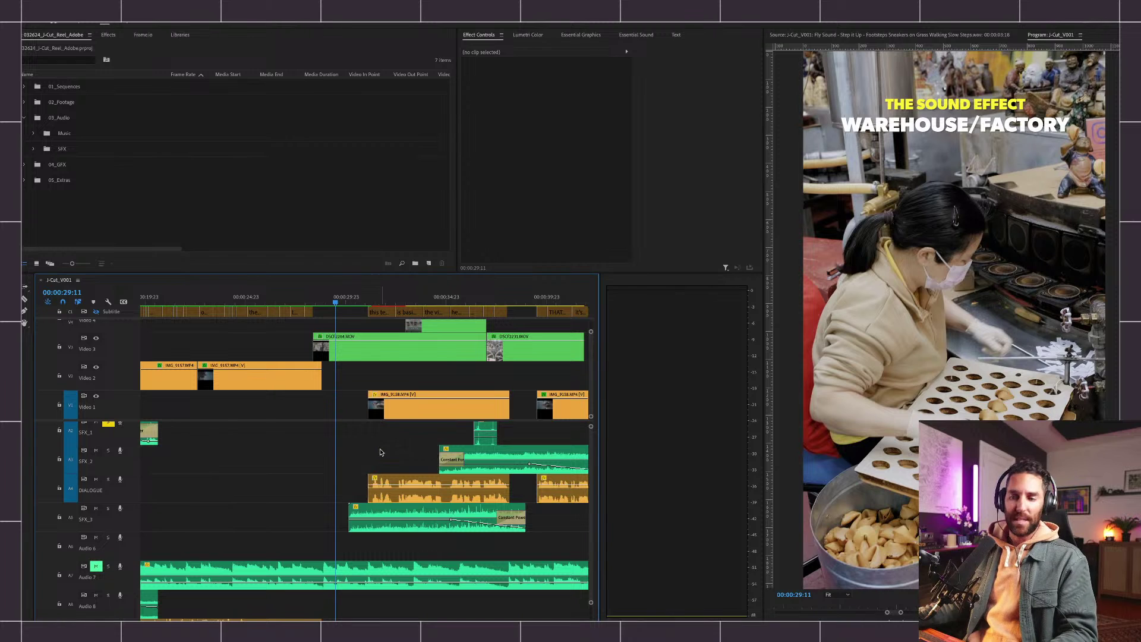
scroll(375, 448, "right", 2)
key("space")
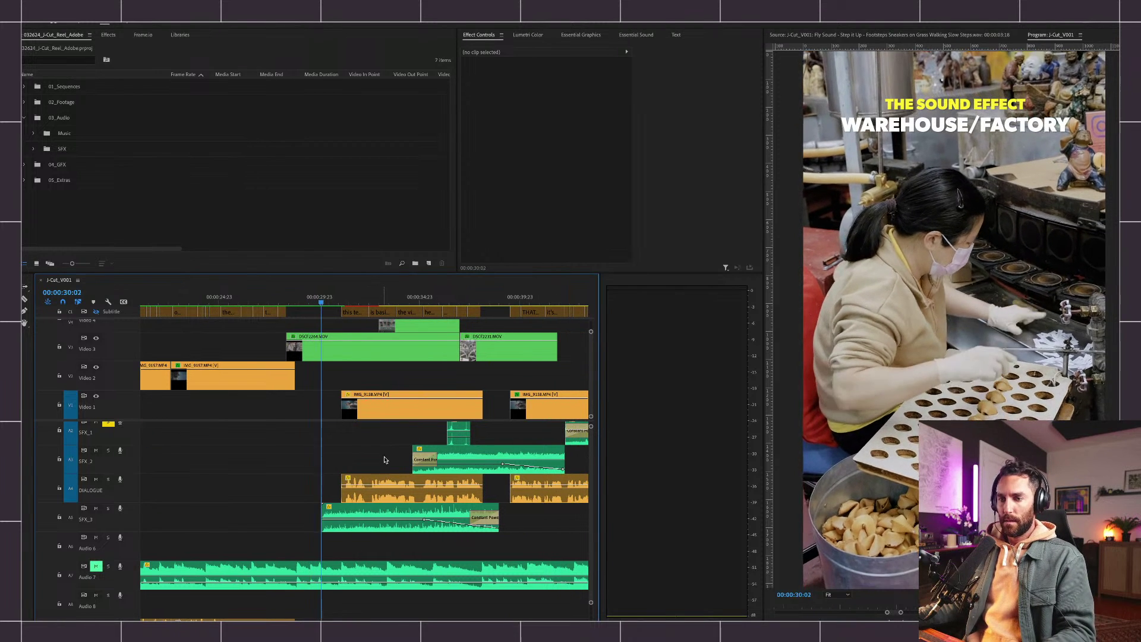
left_click(392, 491)
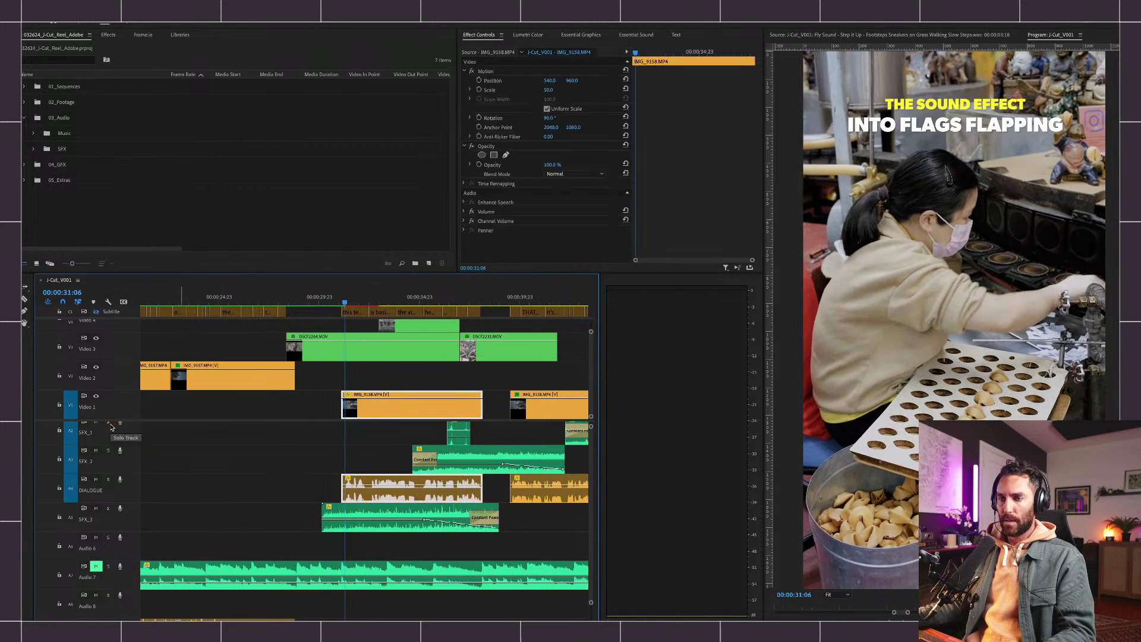
Solo the CAMERA-AUDIO track and audition the DSCF2264.MOV camera sound leading into the warehouse shot.
scroll(395, 506, "up", 2)
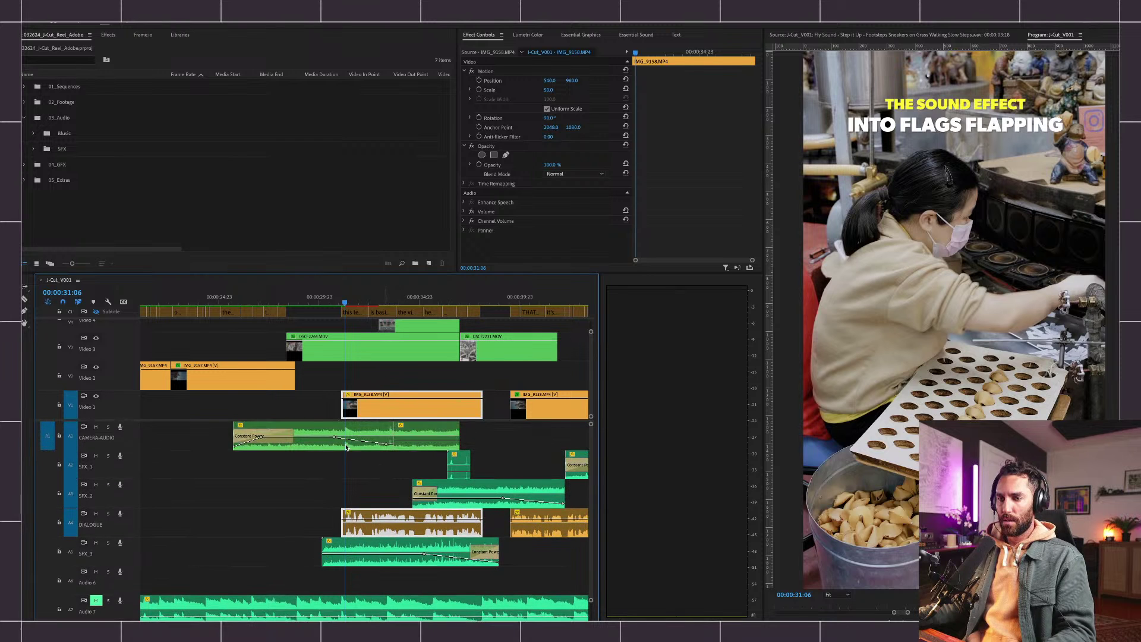
left_click(347, 447)
left_click(107, 427)
left_click(283, 297)
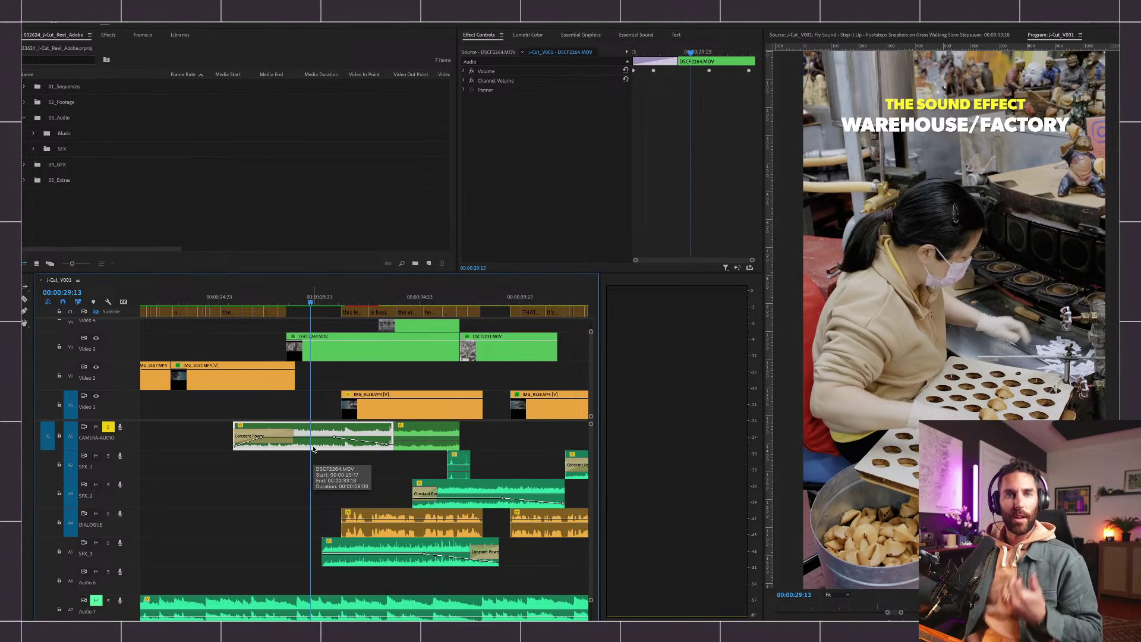
left_click(306, 483)
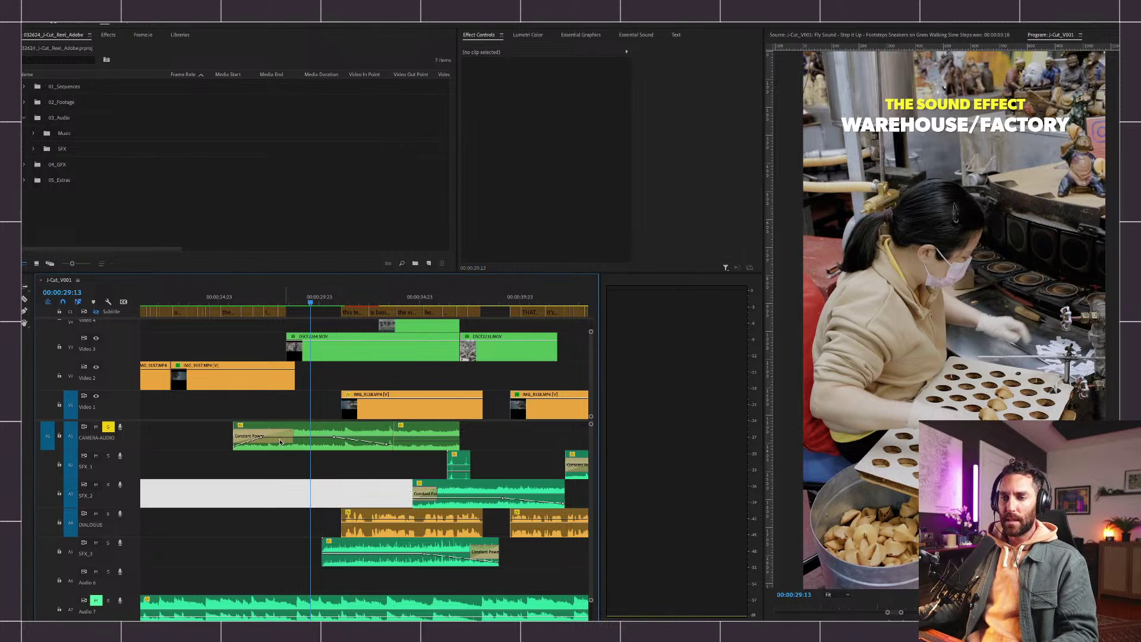
Enlarge the CAMERA-AUDIO track's height and delete the Constant Power fade at the start of the DSCF2264.MOV audio clip.
left_click(261, 440)
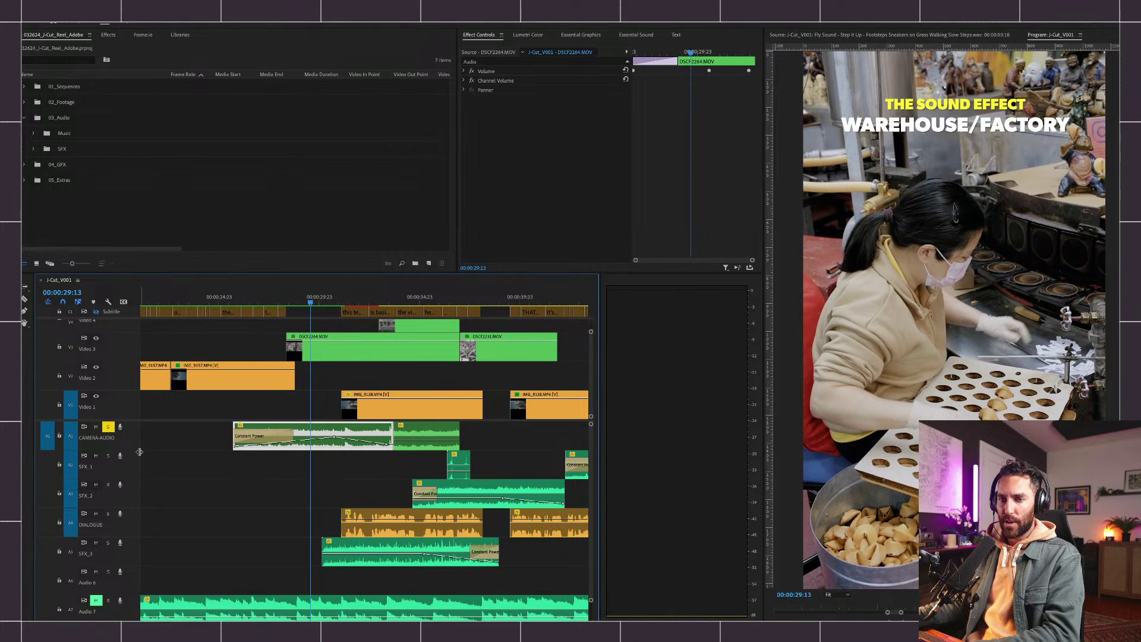
left_click_drag(139, 476, 139, 498)
left_click(268, 465)
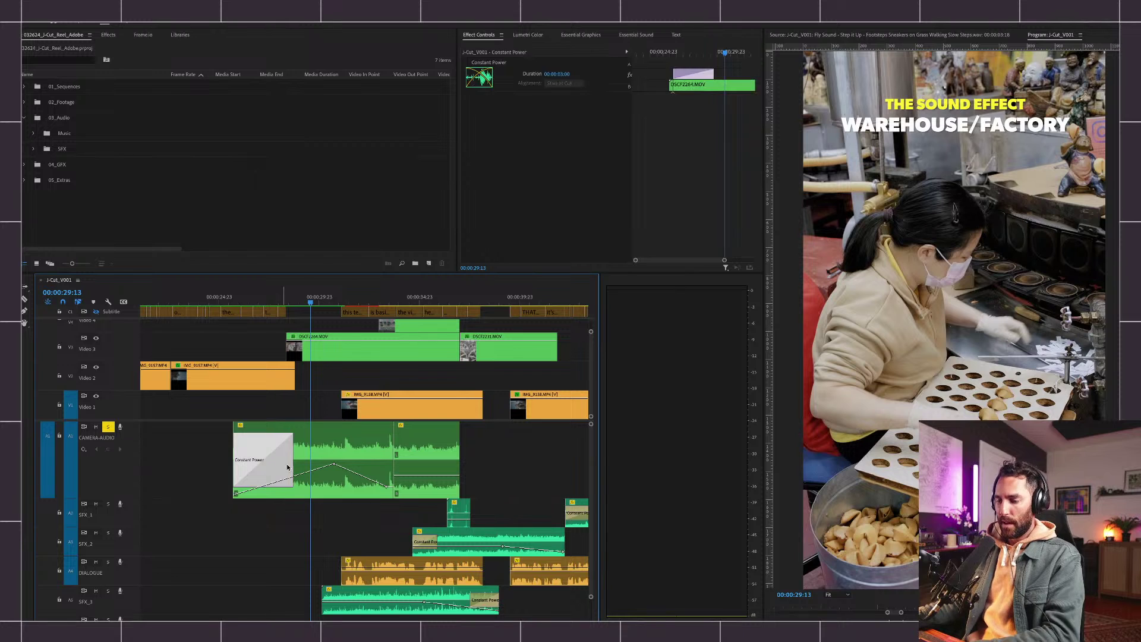
key("Delete")
Delete the volume keyframes at the start, peak and end of the first DSCF2264.MOV audio clip and save the project.
left_click(247, 495)
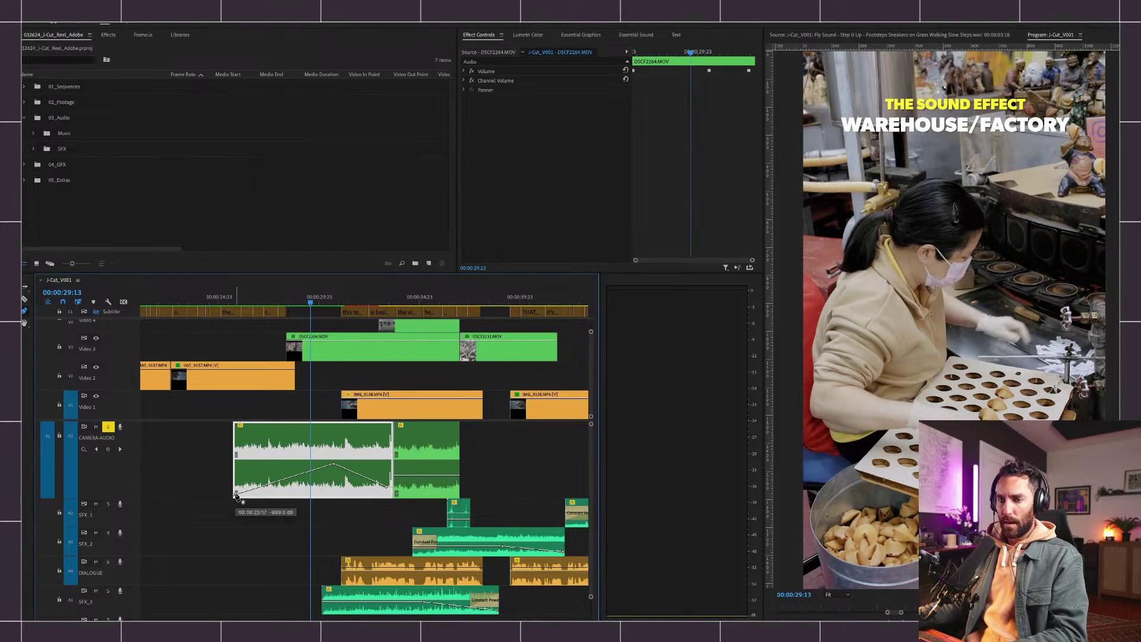
left_click(236, 496)
key("Delete")
left_click(335, 465)
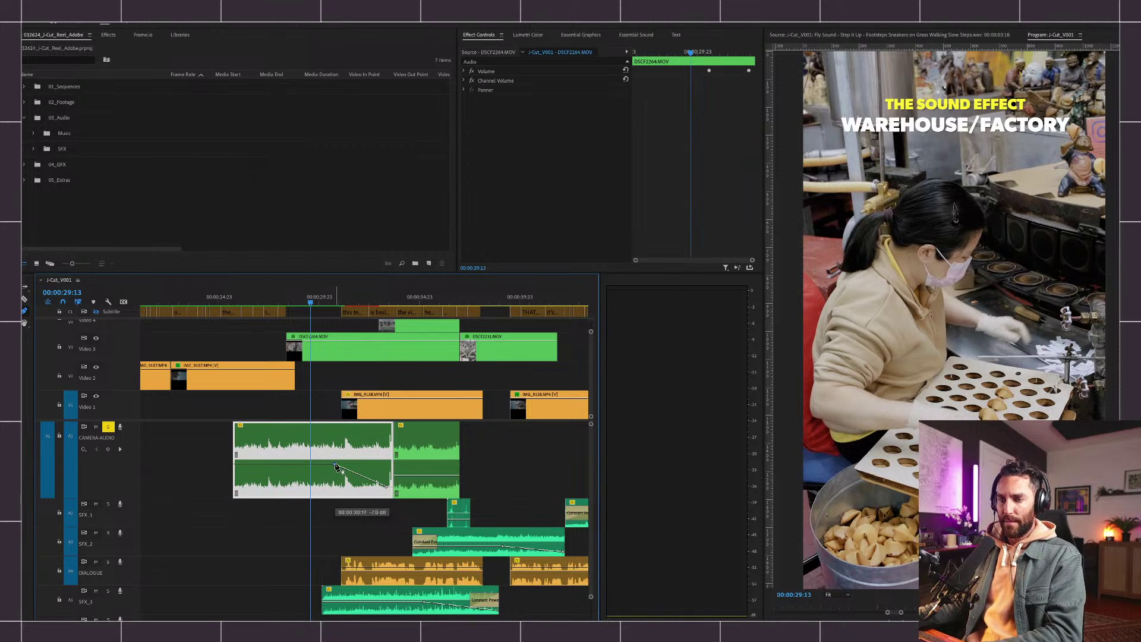
key("Delete")
left_click(386, 487)
key("Delete")
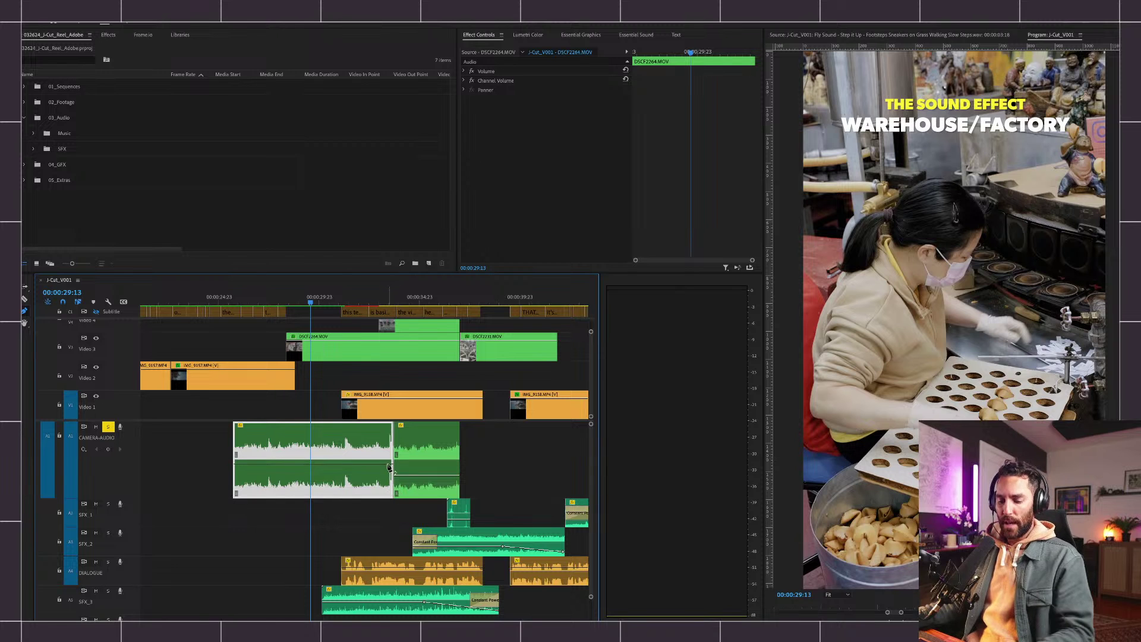
key("super+s")
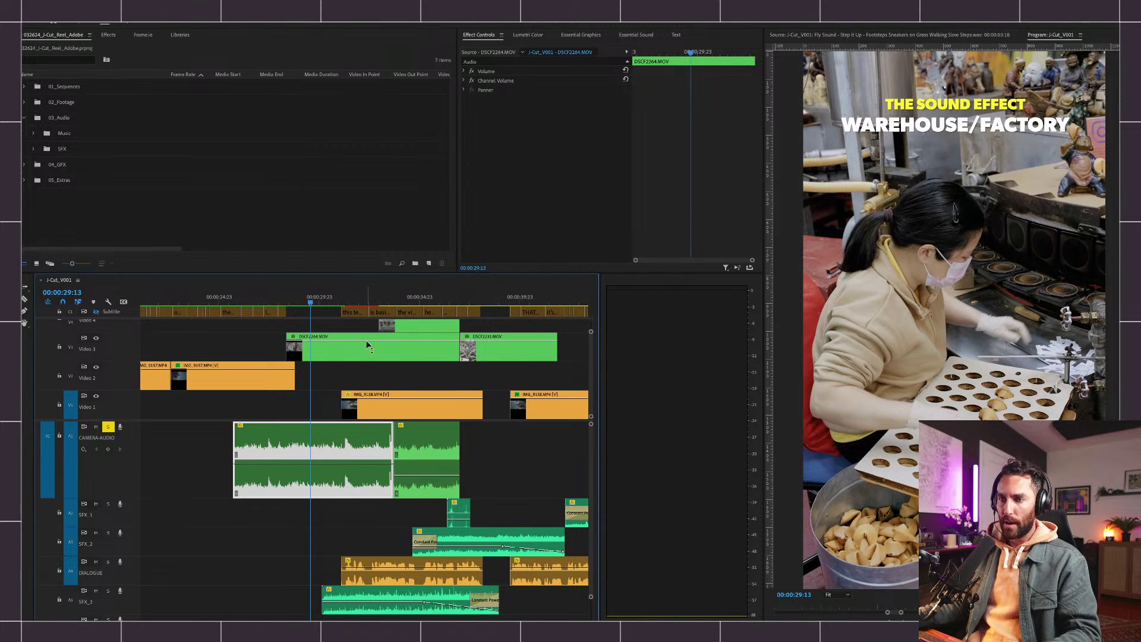
Inspect the Volume keyframe display options for the first DSCF2264.MOV clip on the CAMERA-AUDIO track.
left_click(371, 348)
left_click(265, 447)
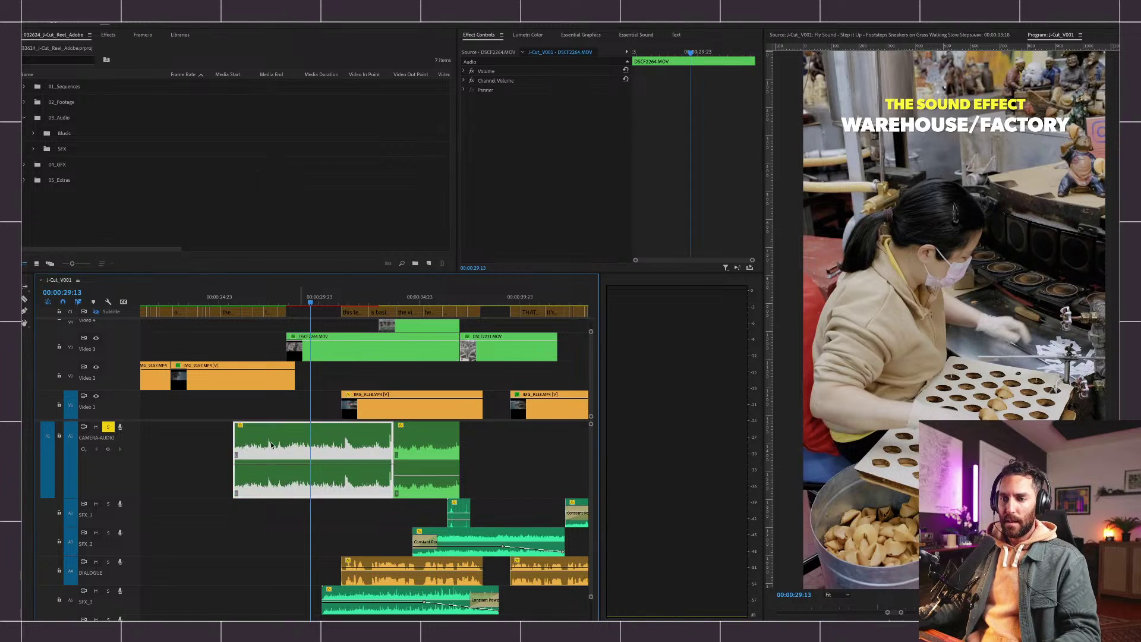
right_click(264, 446)
mouse_move(333, 631)
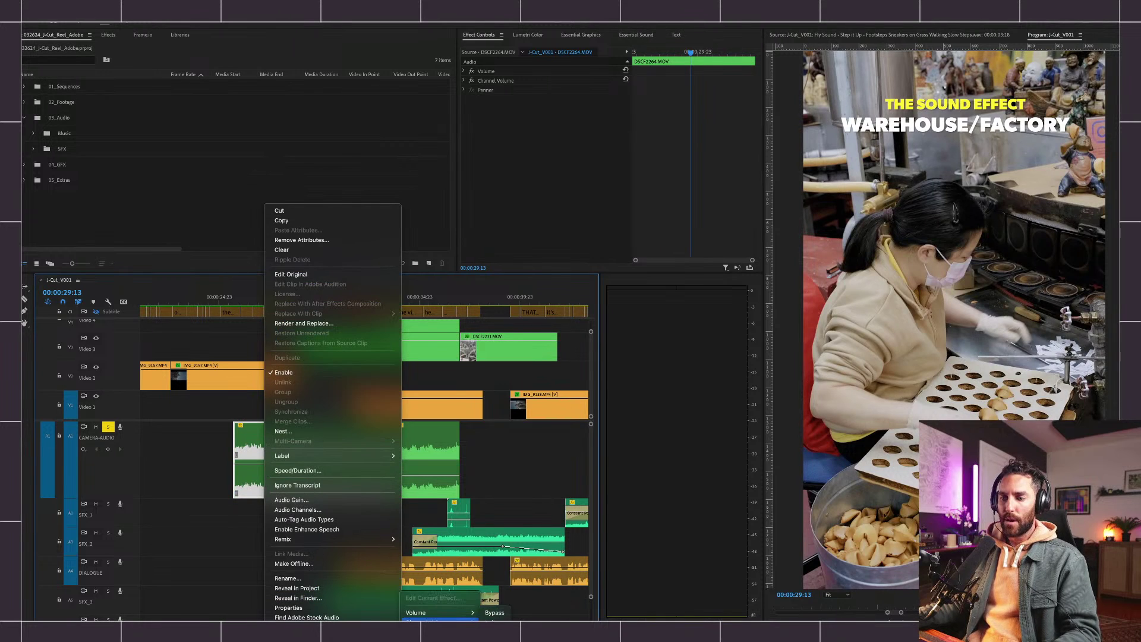
mouse_move(440, 622)
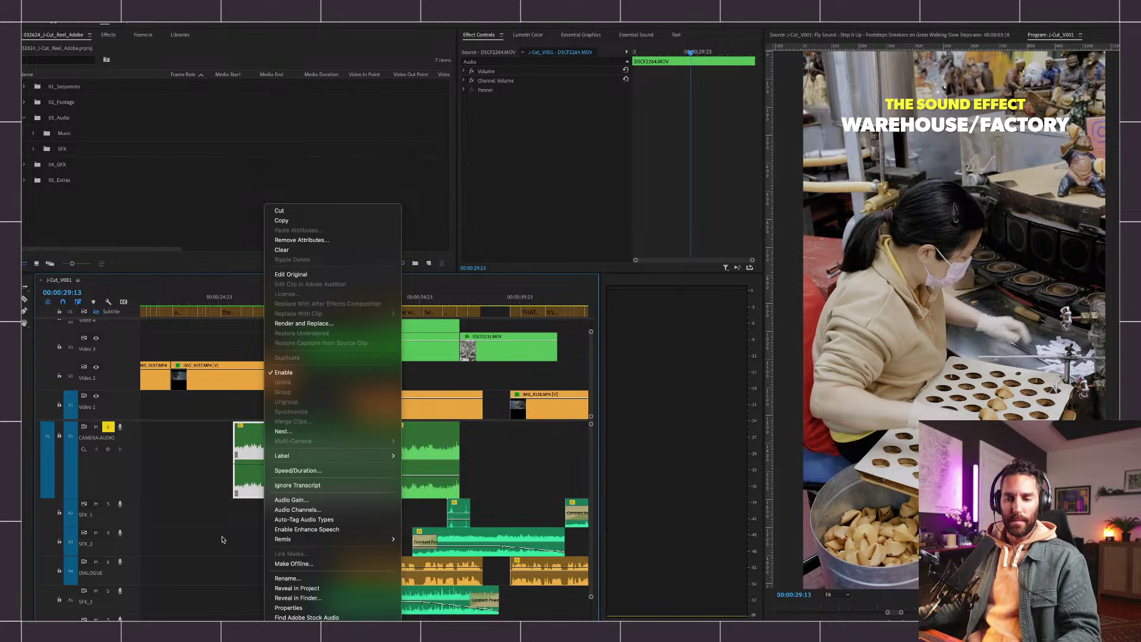
left_click(266, 473)
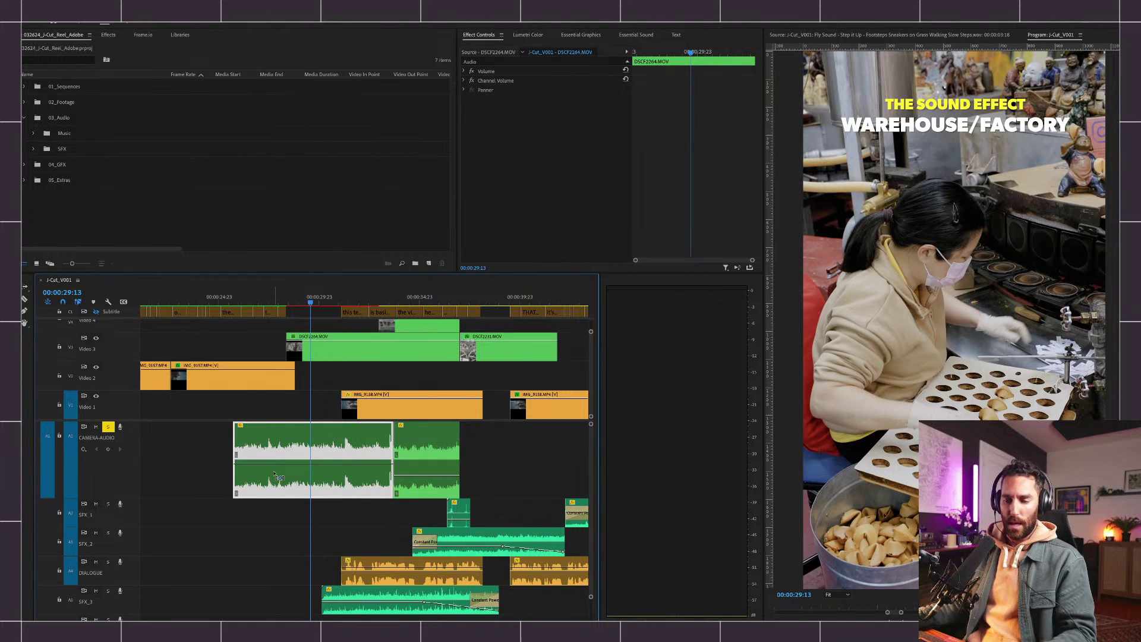
With the Pen tool, add two volume keyframes near the start of the DSCF2264.MOV audio and lower the first fully for a fade-in.
key("super+s")
key("p")
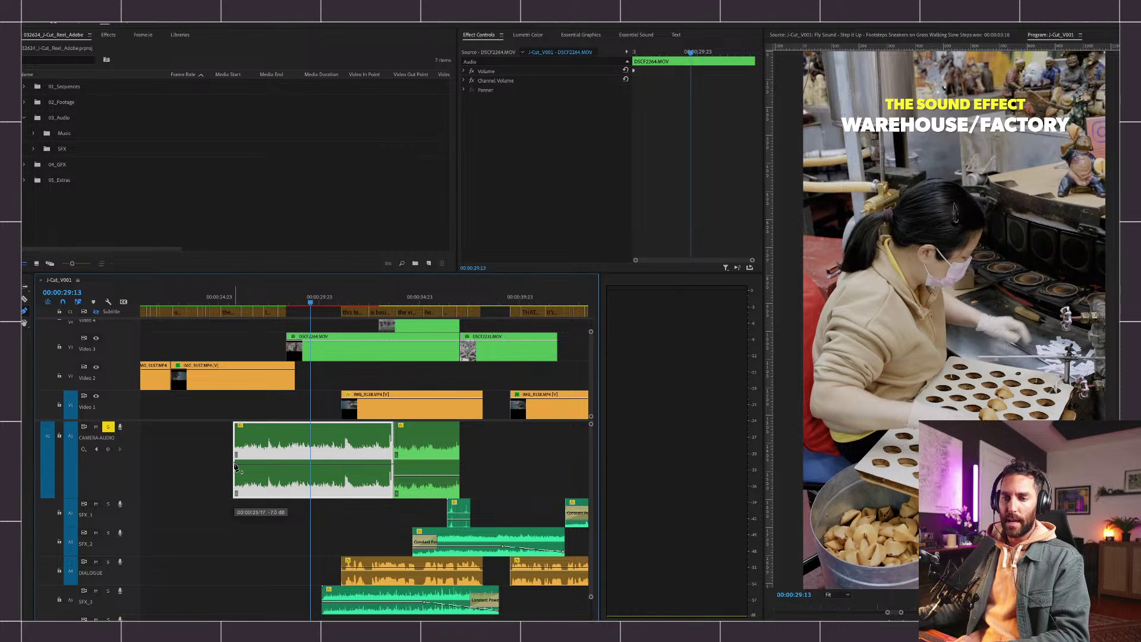
left_click(263, 467)
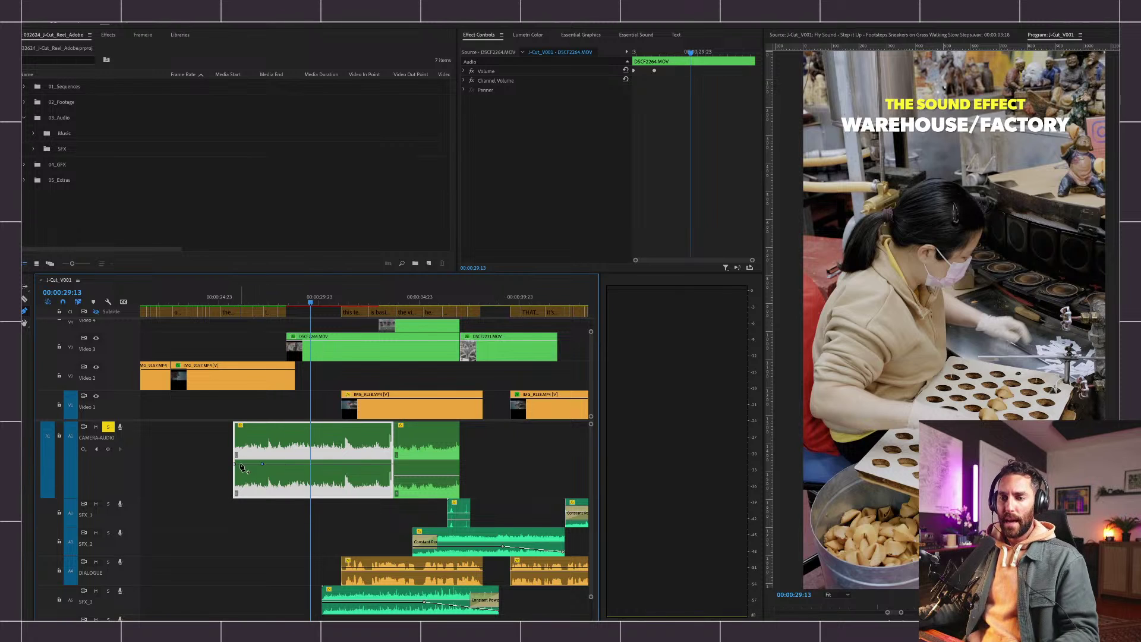
left_click_drag(236, 469, 236, 506)
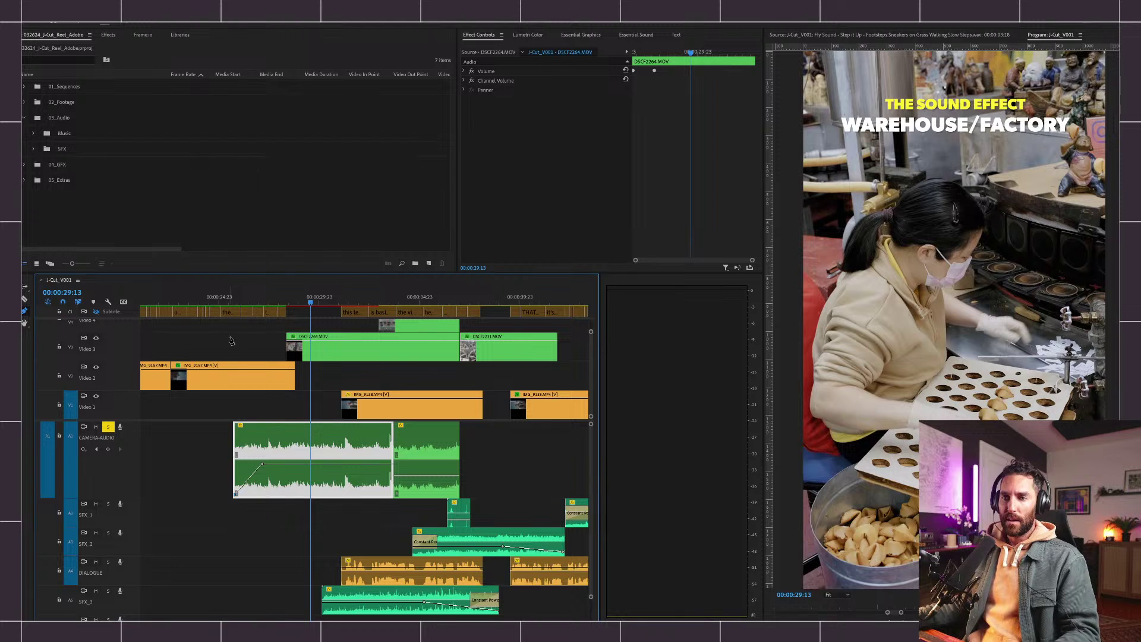
Play back the new fade-in on the DSCF2264.MOV camera audio up to 00:00:27:12 and save the project.
left_click(240, 297)
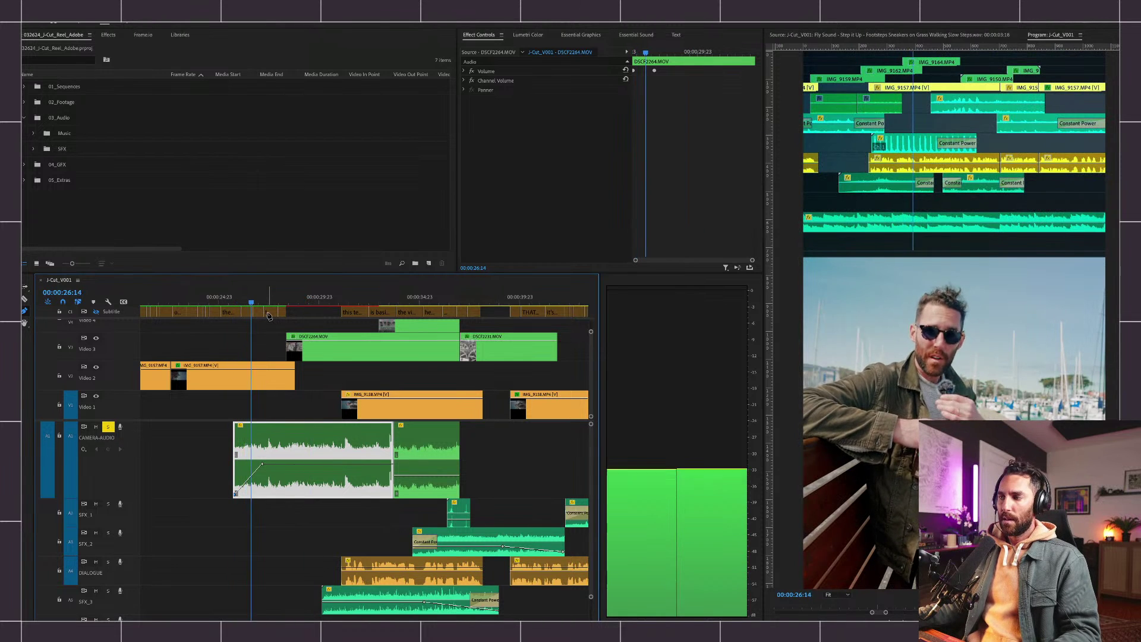
key("space")
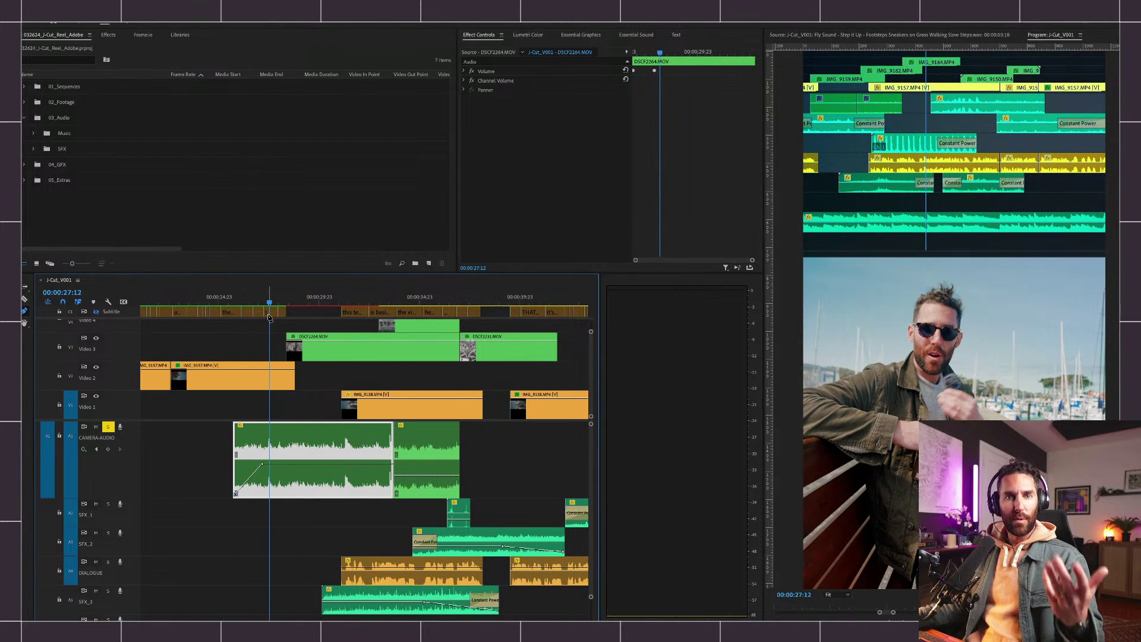
key("super+s")
left_click(250, 302)
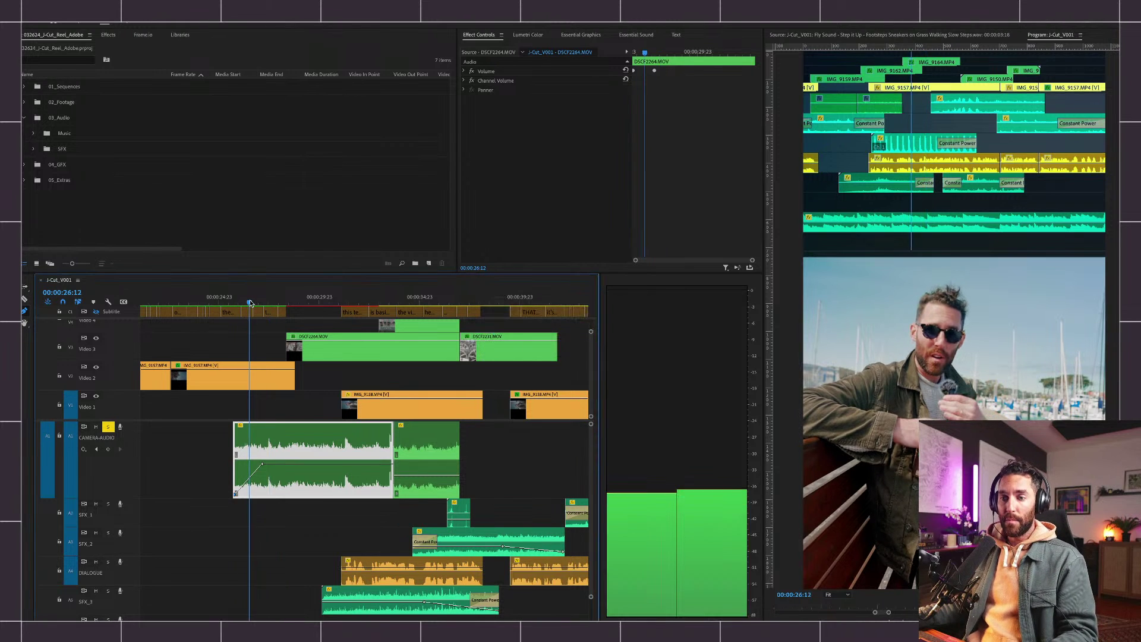
key("super+s")
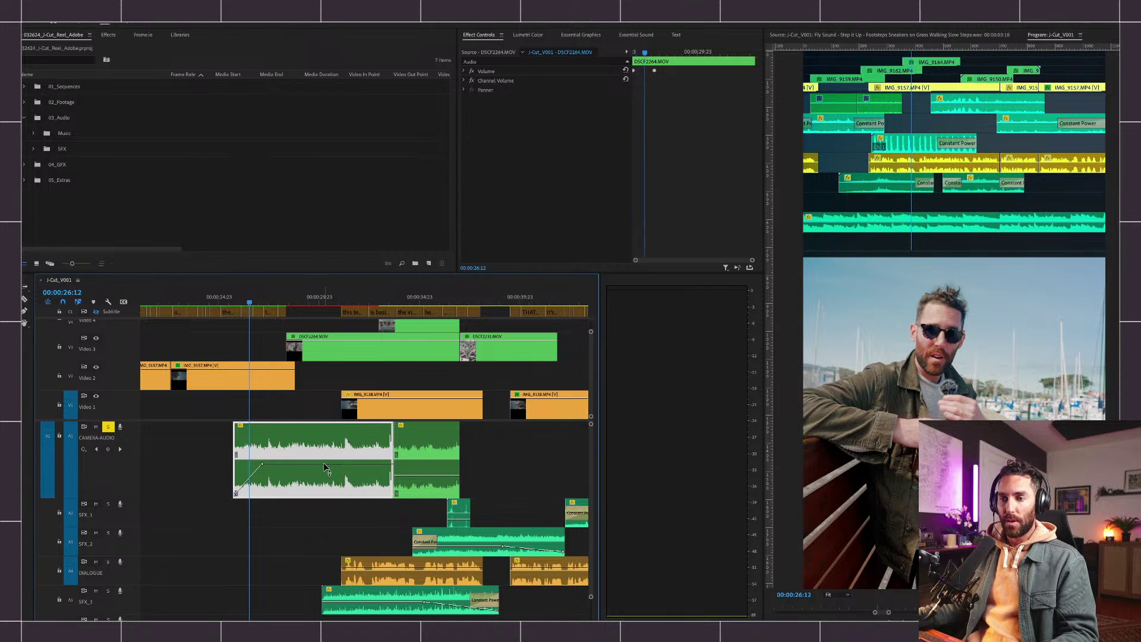
Lower the DSCF2264.MOV audio level after its fade-in to about -10 dB and play it back from 00:00:25:12.
left_click_drag(324, 465, 324, 471)
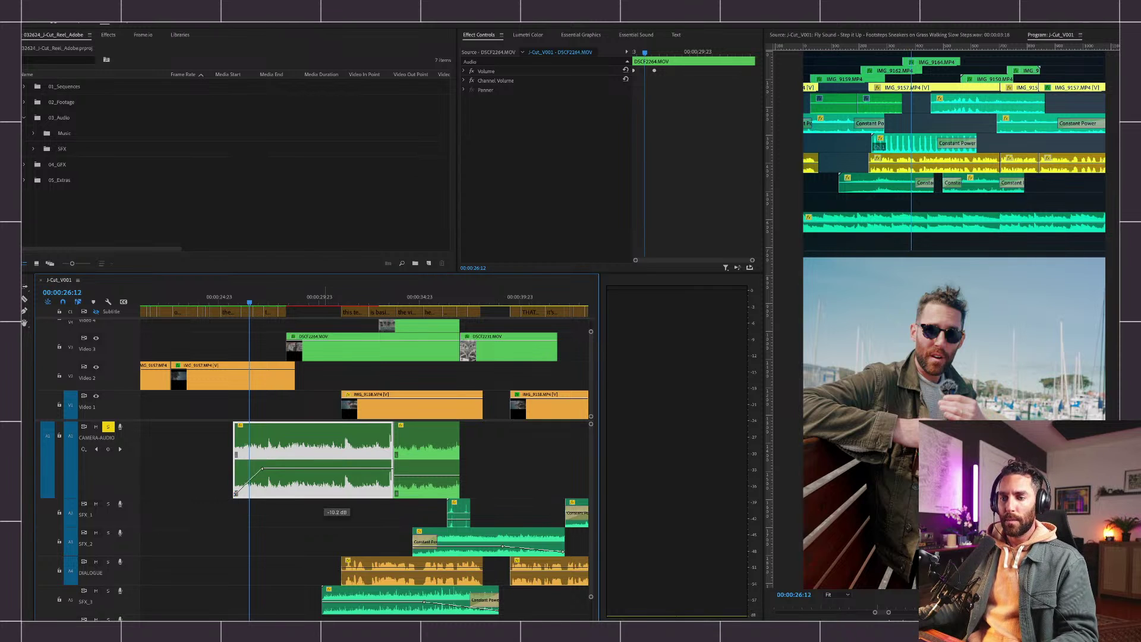
key("ctrl+s")
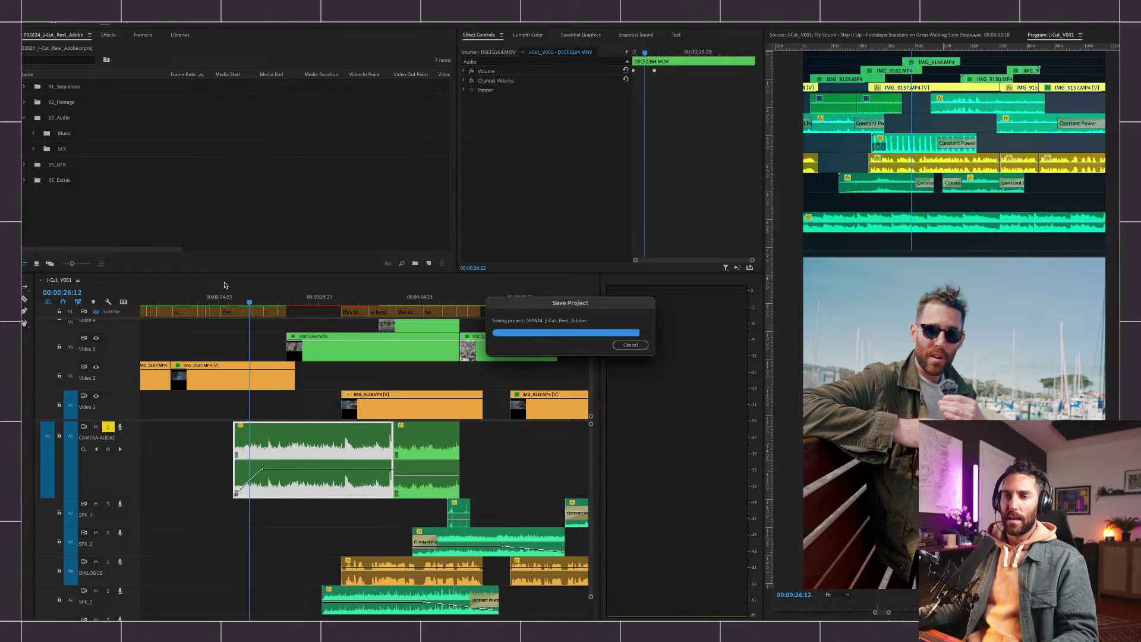
left_click(230, 304)
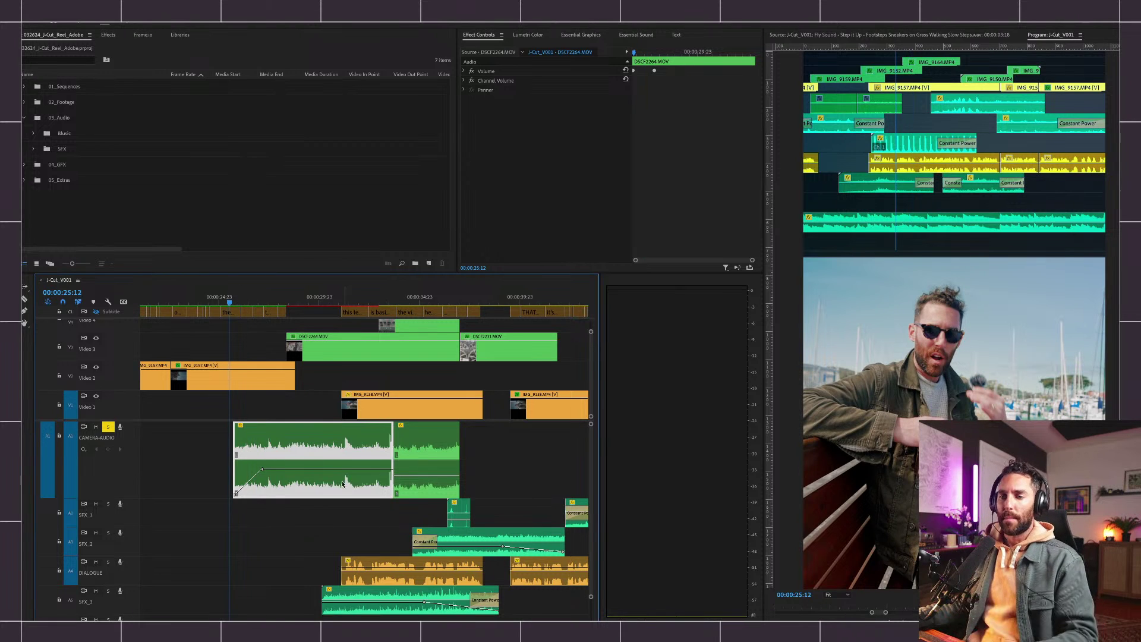
key("space")
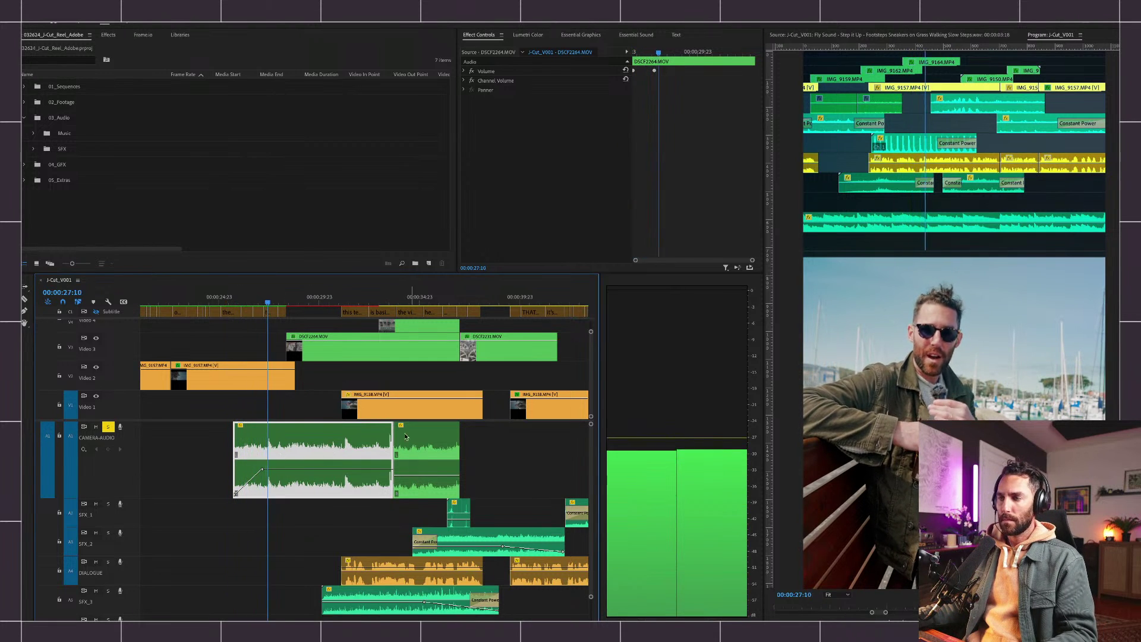
key("space")
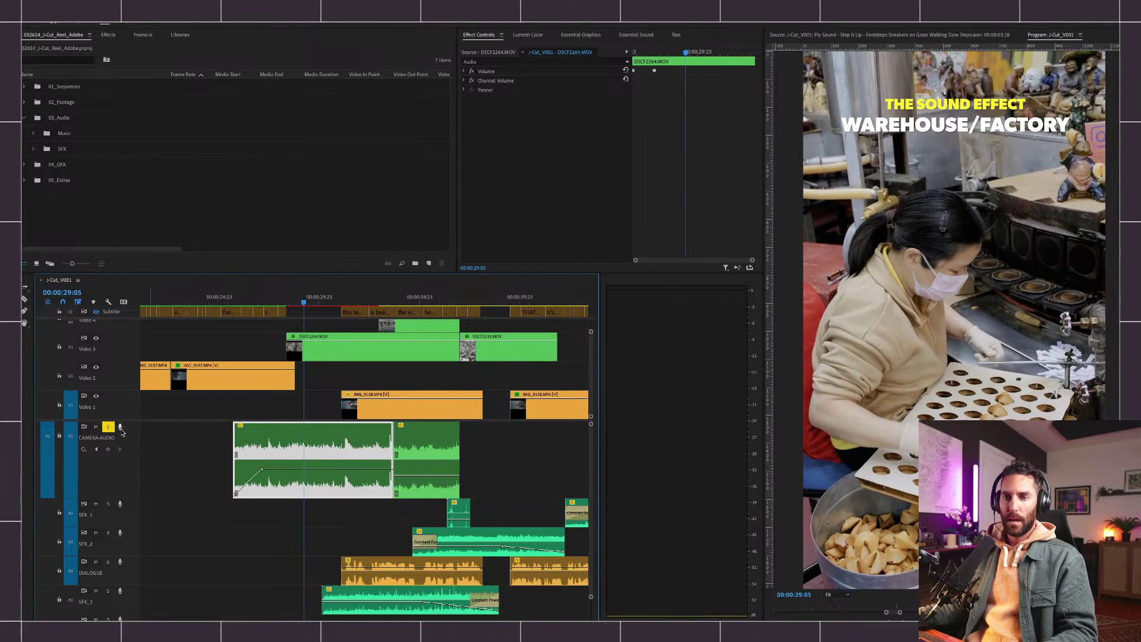
Turn off solo on the CAMERA-AUDIO track and reselect the first DSCF2264.MOV audio clip among the surrounding layered clips.
left_click(108, 427)
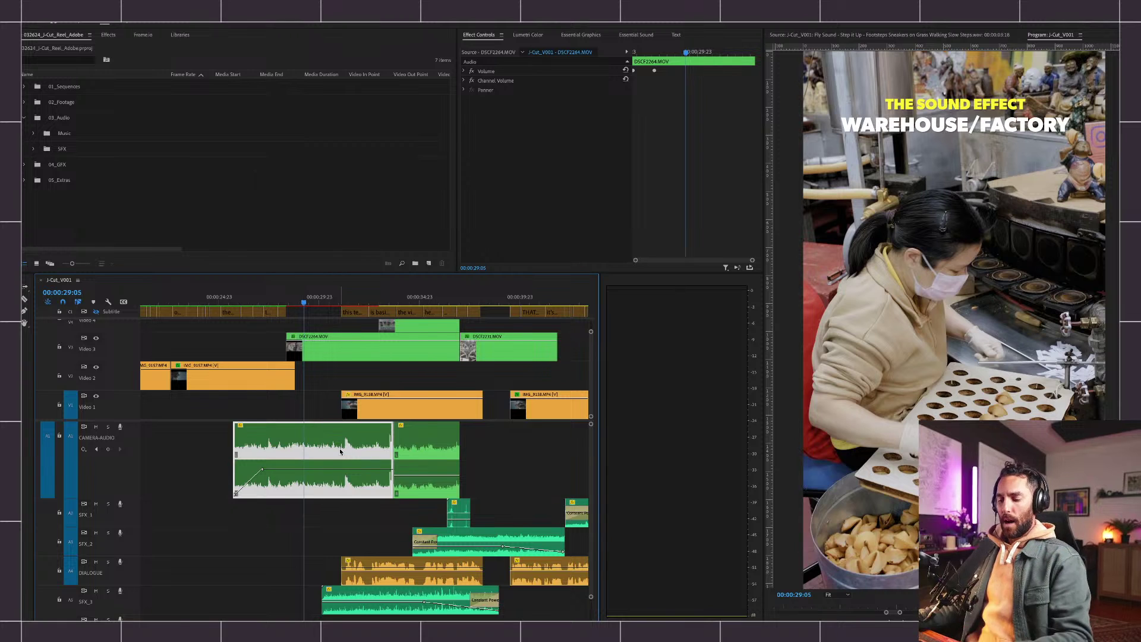
scroll(340, 452, "down", 2)
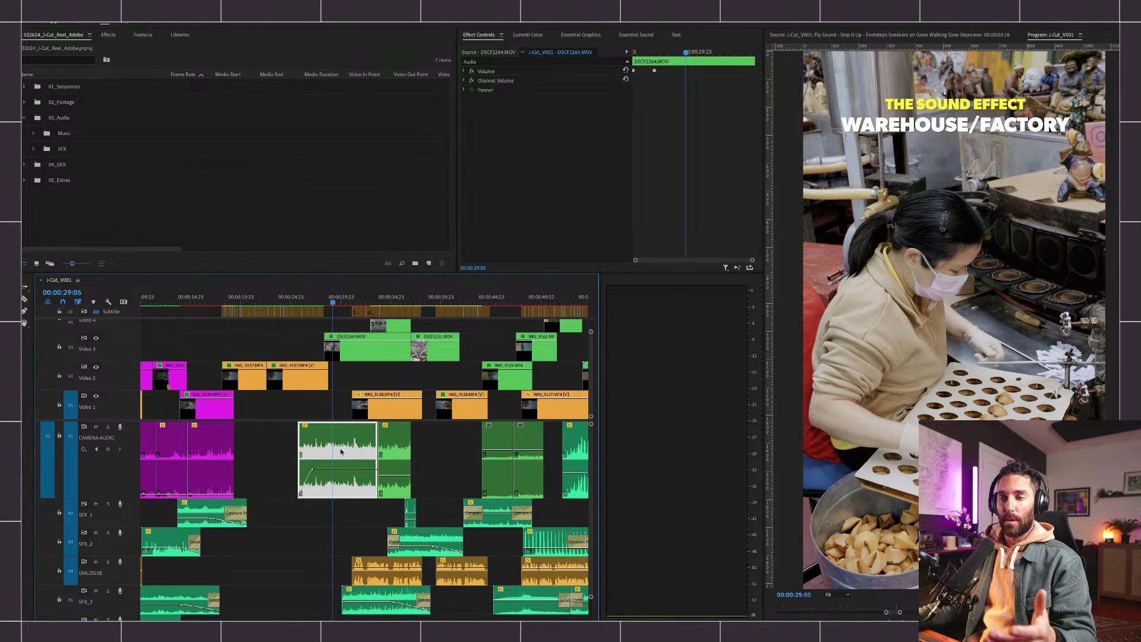
left_click(373, 515)
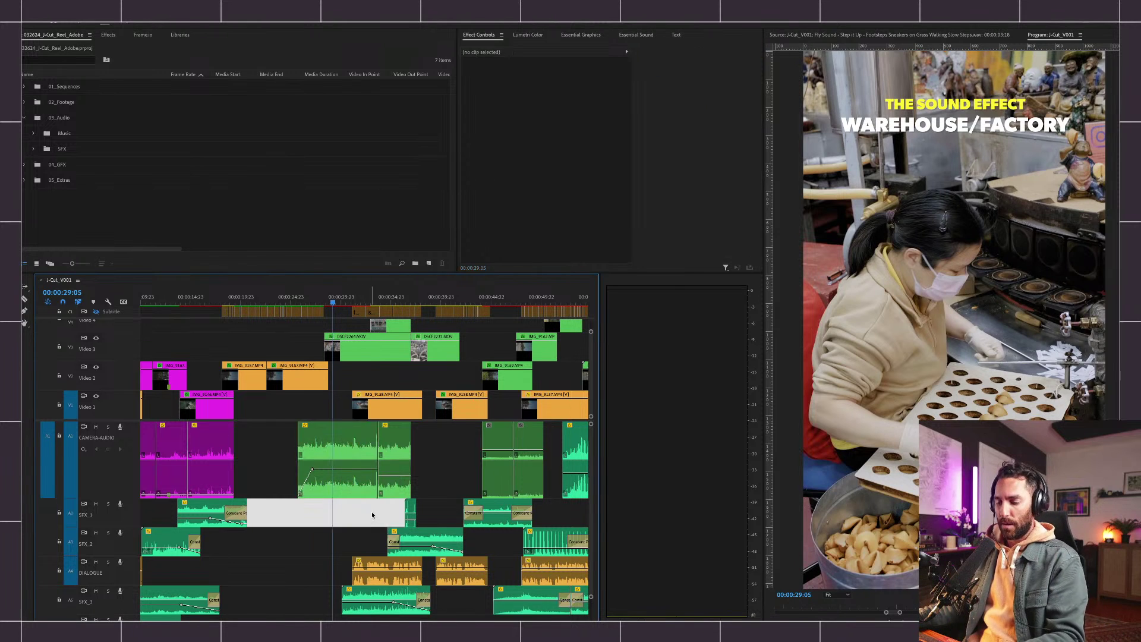
key("equal")
left_click(412, 380)
key("minus")
key("space")
left_click(386, 459)
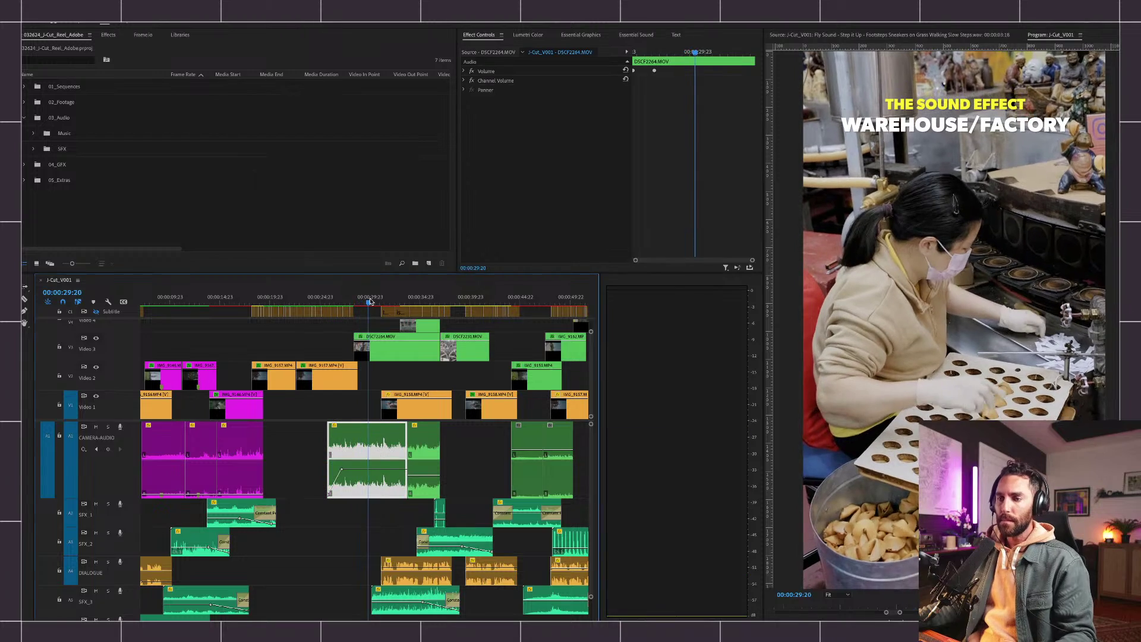
Play the full mix from the warehouse shot at 00:00:29:20 to the flags shot at 00:00:33:00, viewing all layered audio tracks.
key("super+s")
key("minus")
key("space")
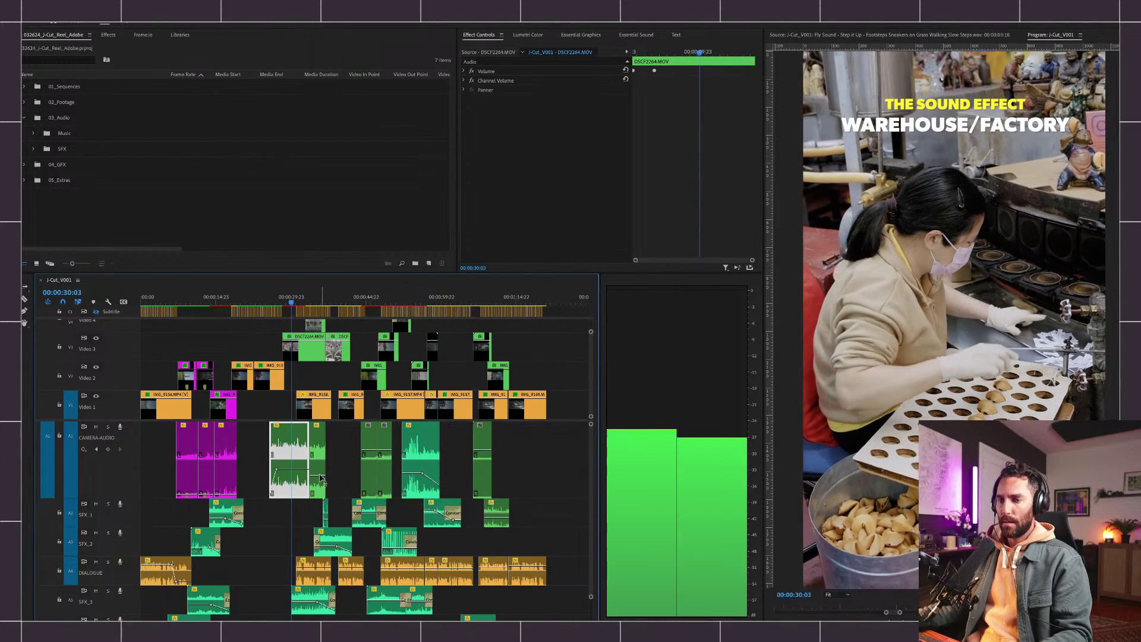
scroll(289, 478, "down", 3)
scroll(289, 478, "up", 3)
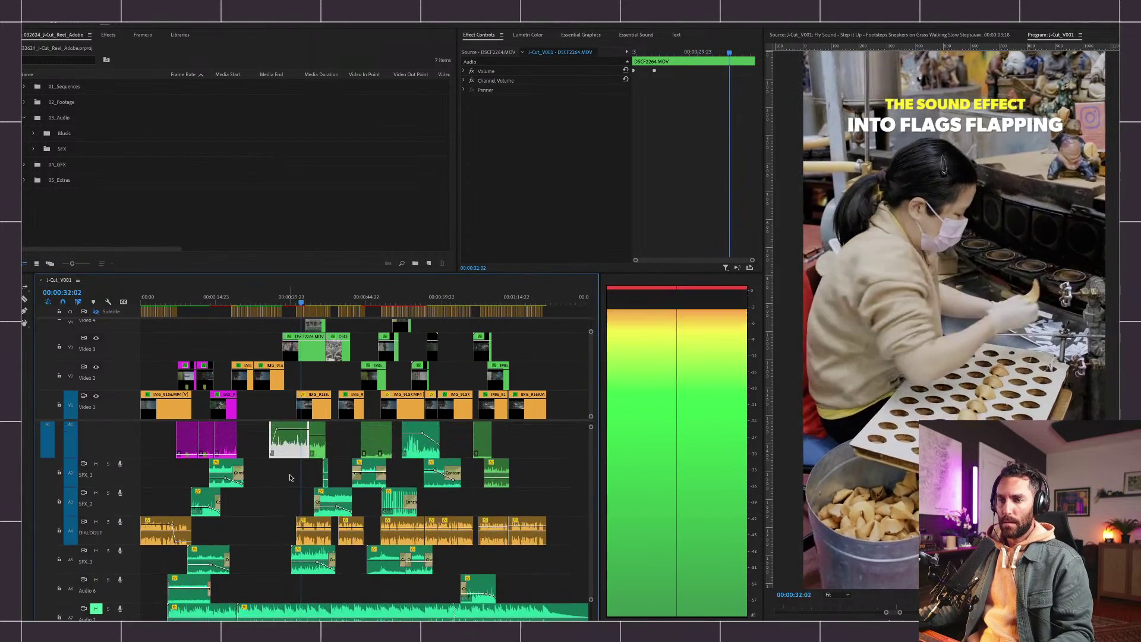
key("space")
left_click_drag(290, 478, 290, 470)
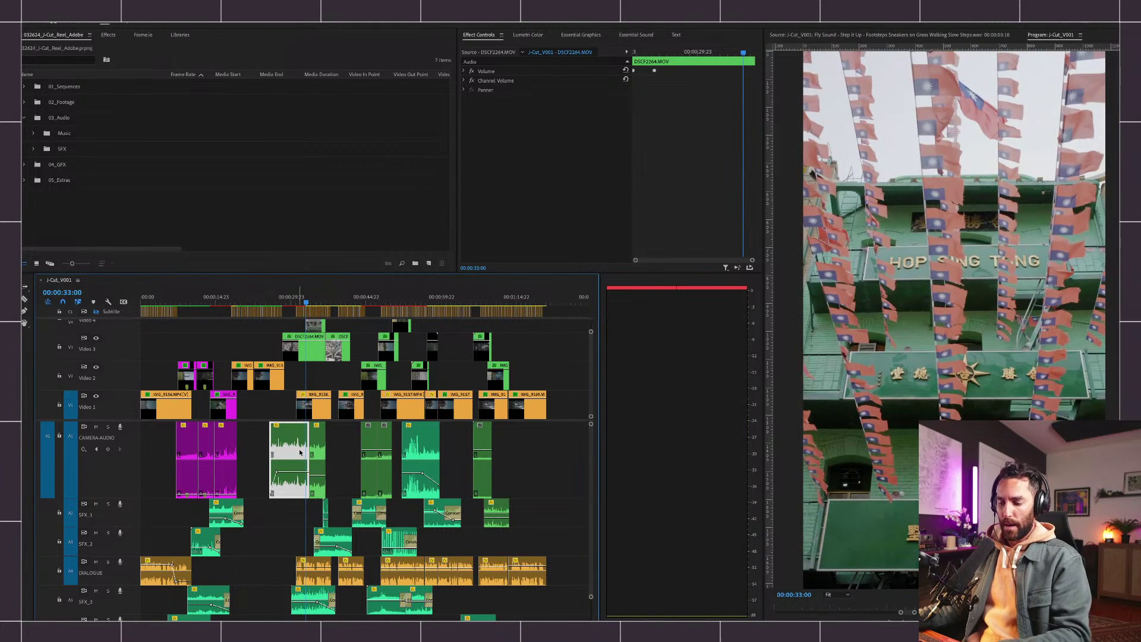
Minimize all tracks and move the playhead to the cable-wheel shot at 00:00:37:14 to view its audio layers.
scroll(330, 480, "down", 4)
key("shift+minus")
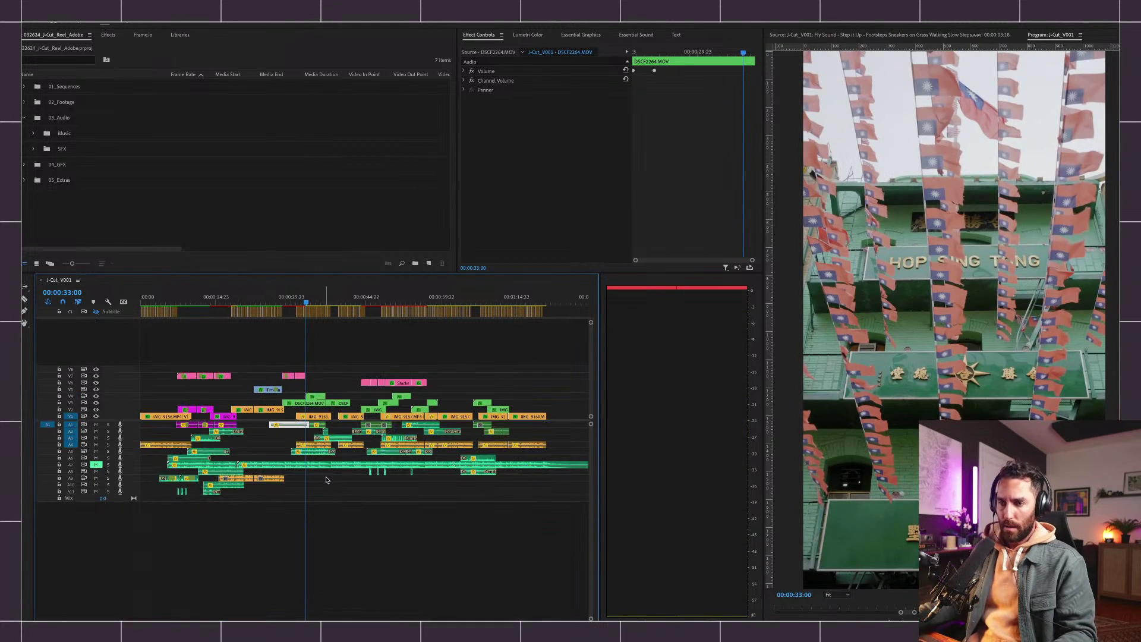
left_click(337, 484)
key("equal")
left_click(364, 303)
left_click_drag(364, 302, 410, 304)
left_click(425, 336)
key("equal")
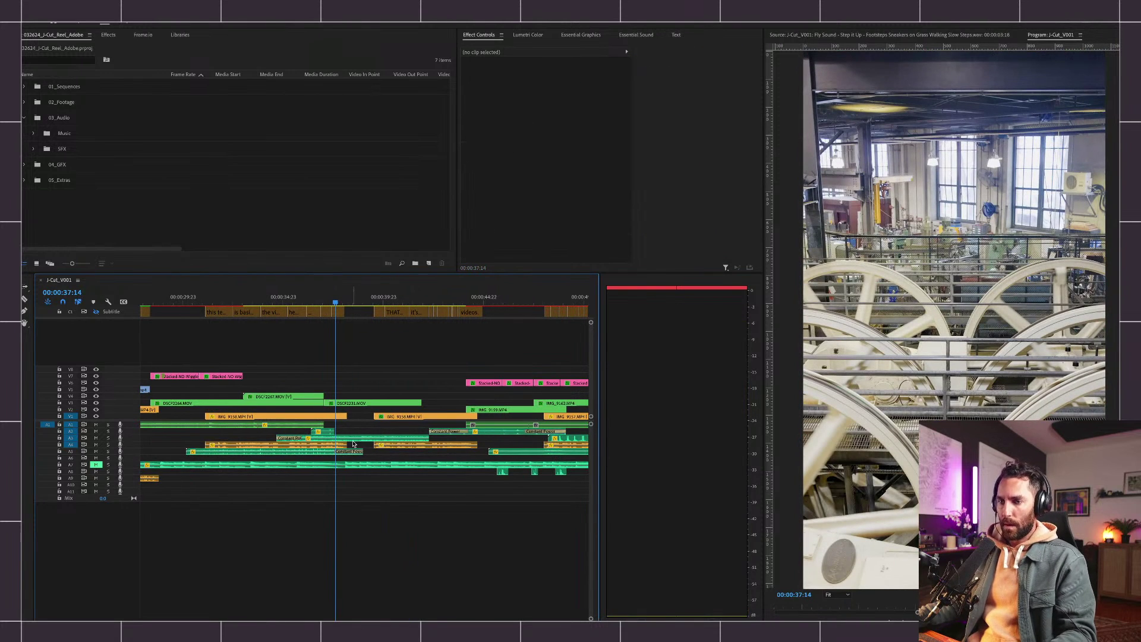
Expand the SFX_2, DIALOGUE and SFX_3 tracks to show their waveforms and select the gap between the SFX_3 clips.
left_click_drag(133, 440, 136, 518)
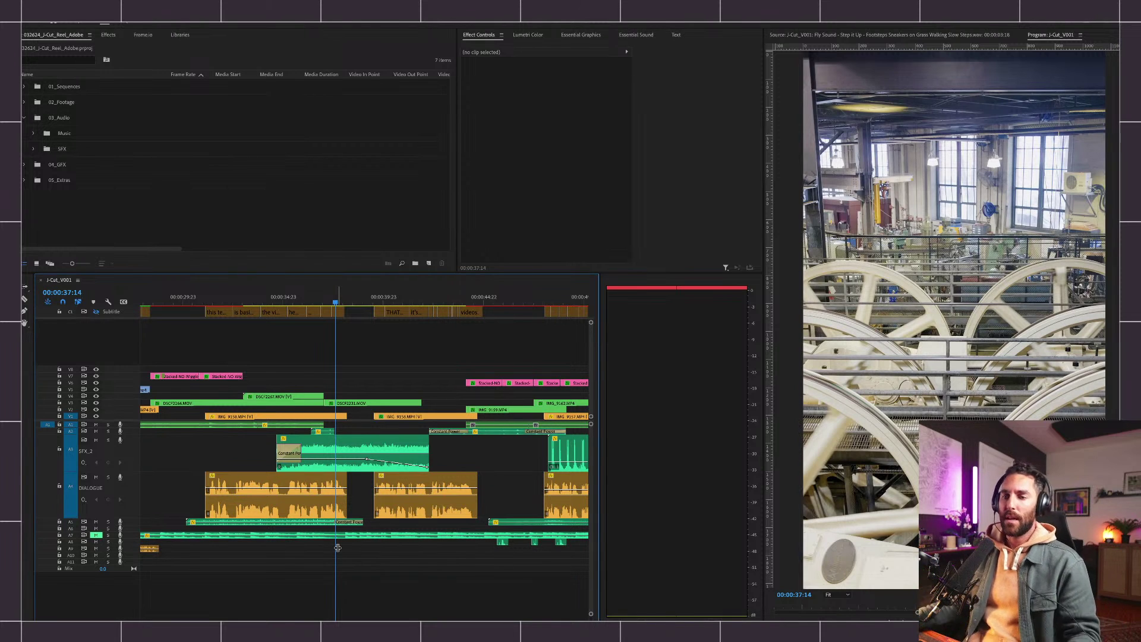
double_click(133, 525)
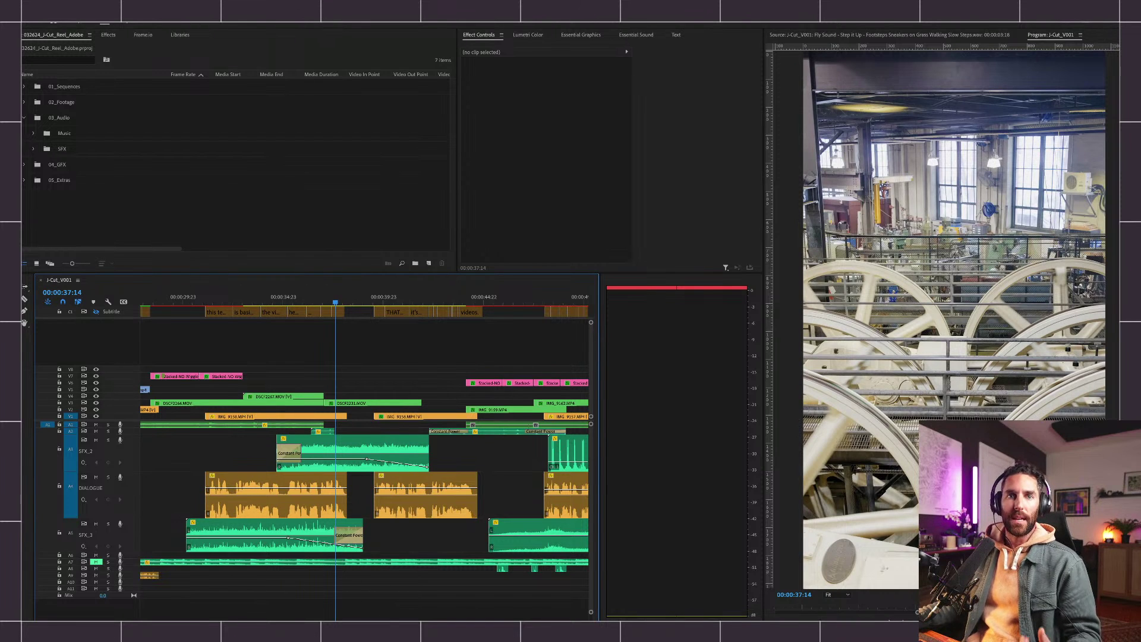
left_click(412, 539)
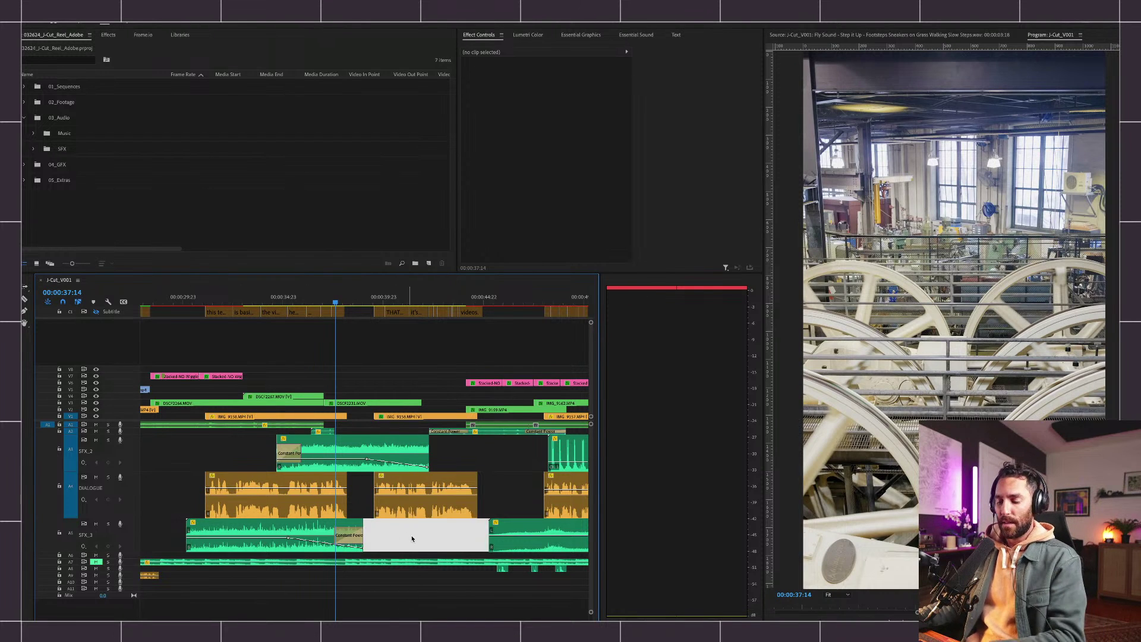
Select the IMG_9158.MP4 clip after the dialogue gap and play from 00:00:39:18 to 00:00:40:15.
key("minus")
left_click(376, 357)
left_click(371, 305)
left_click(405, 416)
key("equal")
key("equal")
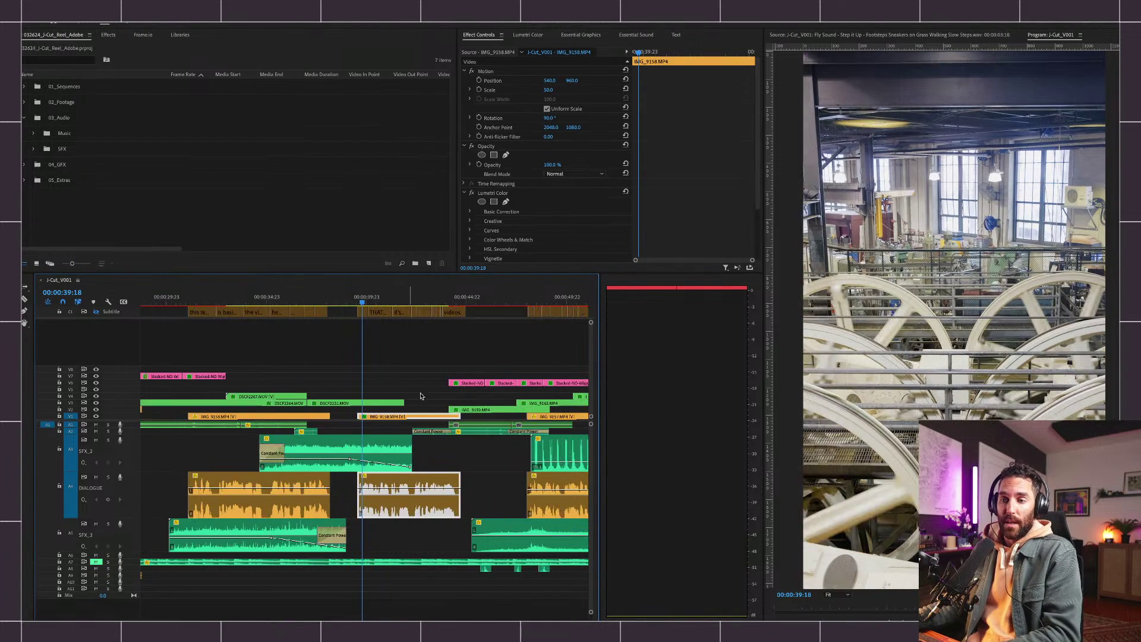
key("space")
key("space")
key("minus")
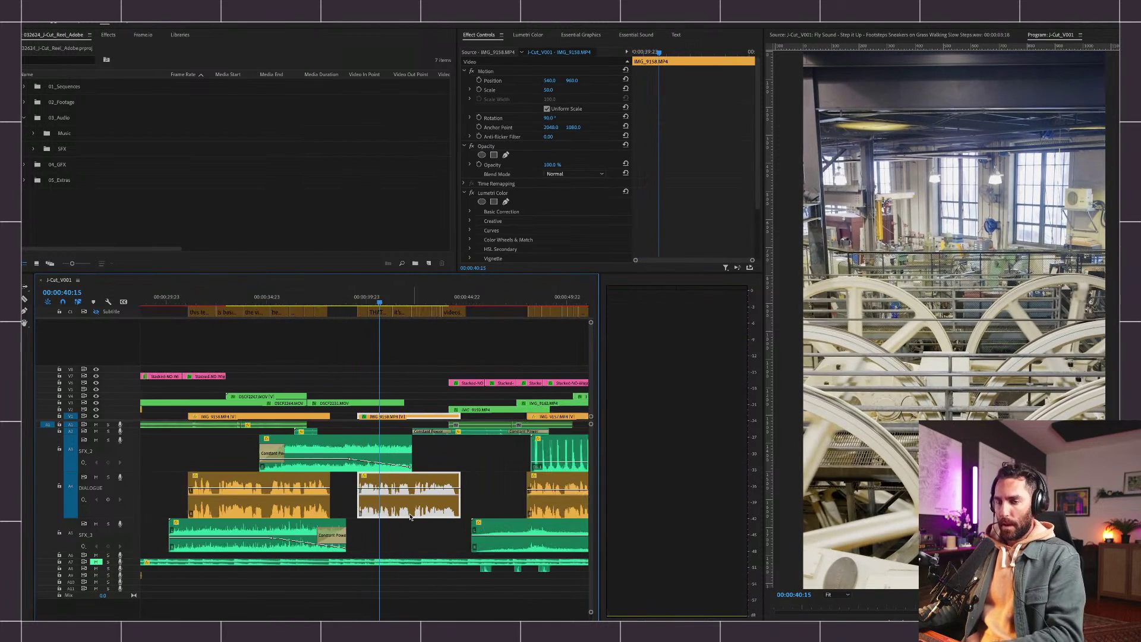
Mute the DIALOGUE track and play the remaining audio layers through the transition into the cable-wheel shot at 00:00:37:01.
left_click(96, 477)
key("space")
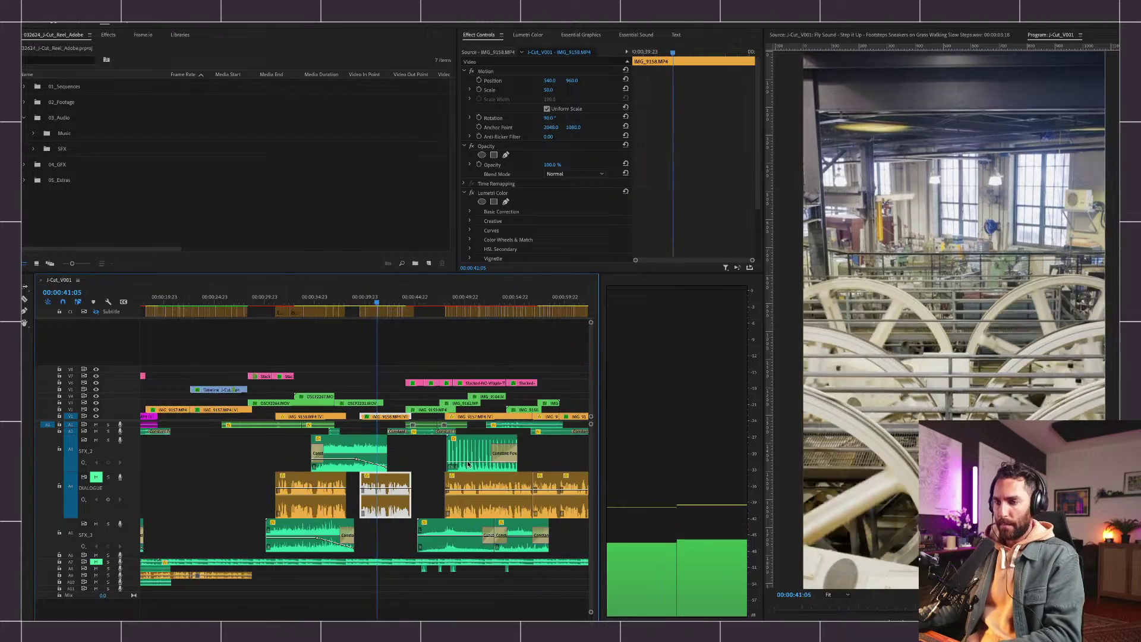
key("space")
left_click(235, 300)
key("minus")
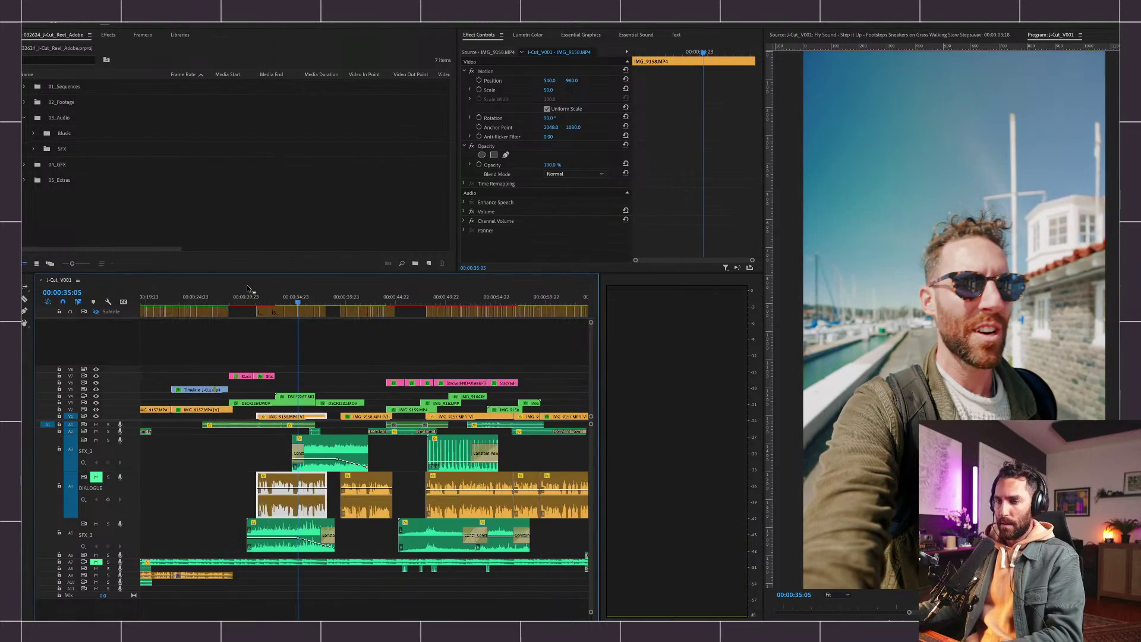
key("space")
key("equal")
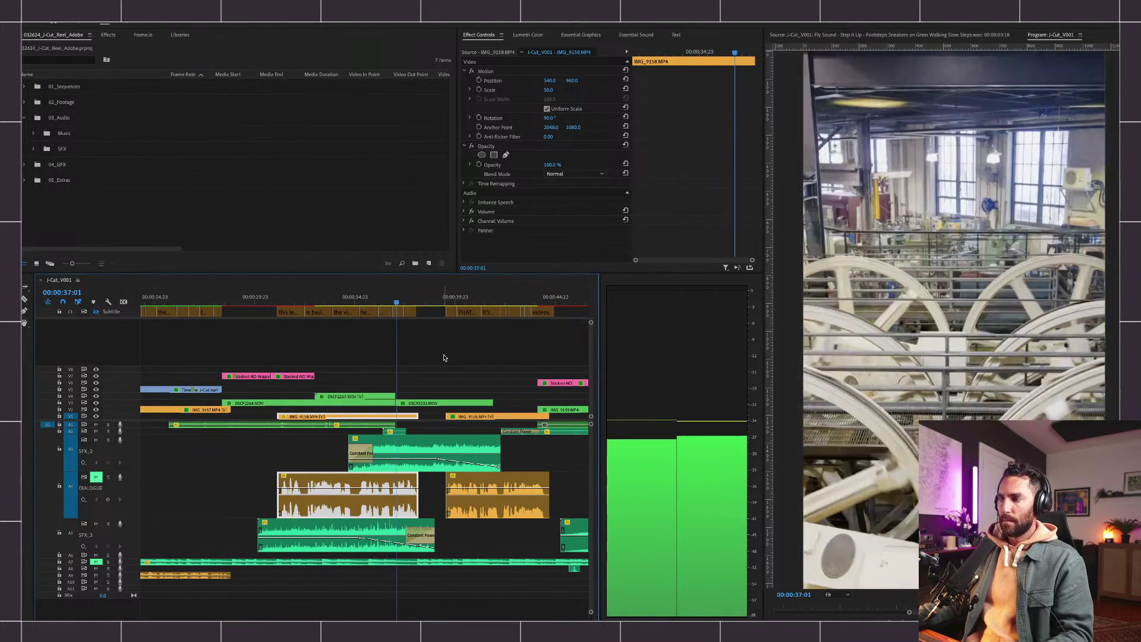
Return to the flags shot at 00:00:33:14 and play the dialogue-free mix through to 00:00:37:16.
left_click_drag(362, 299, 327, 299)
left_click(306, 425)
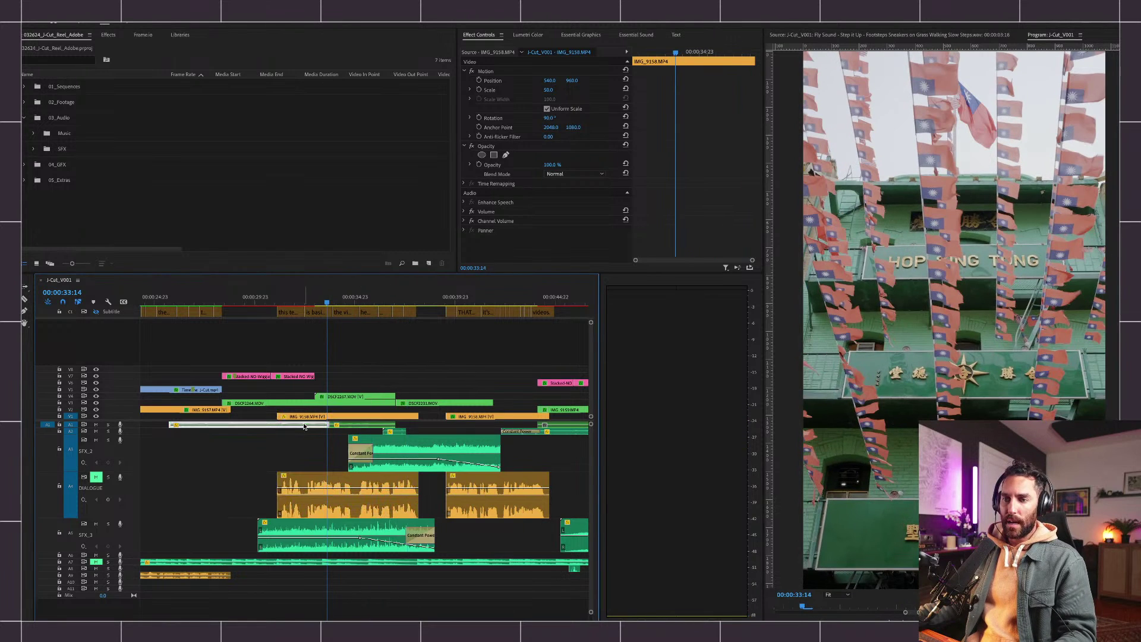
left_click(317, 445)
left_click(320, 451)
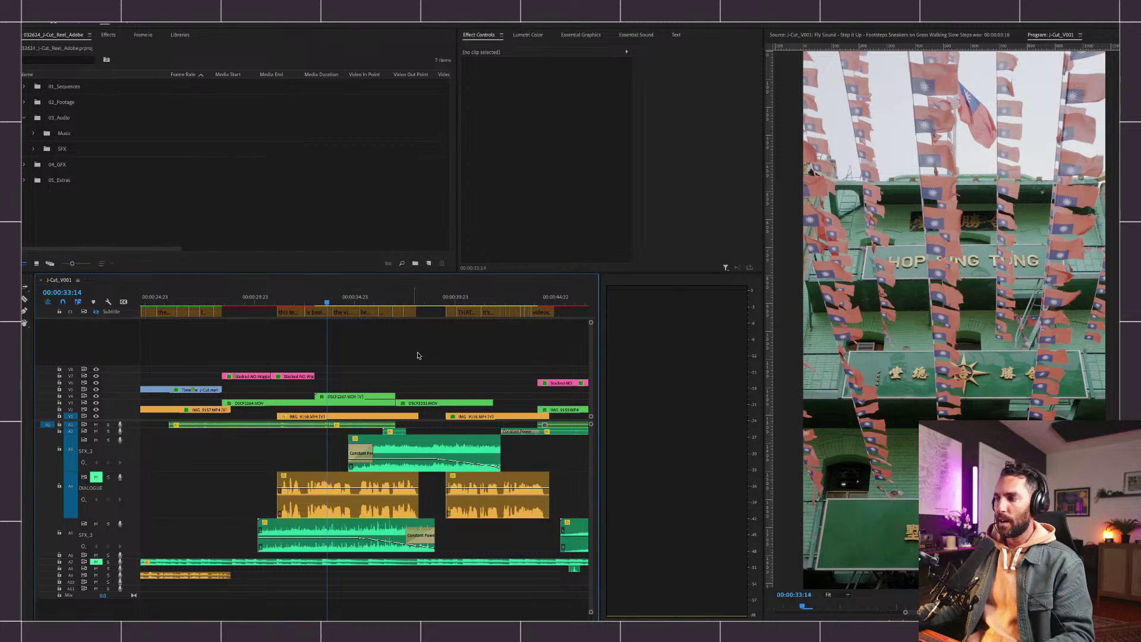
key("space")
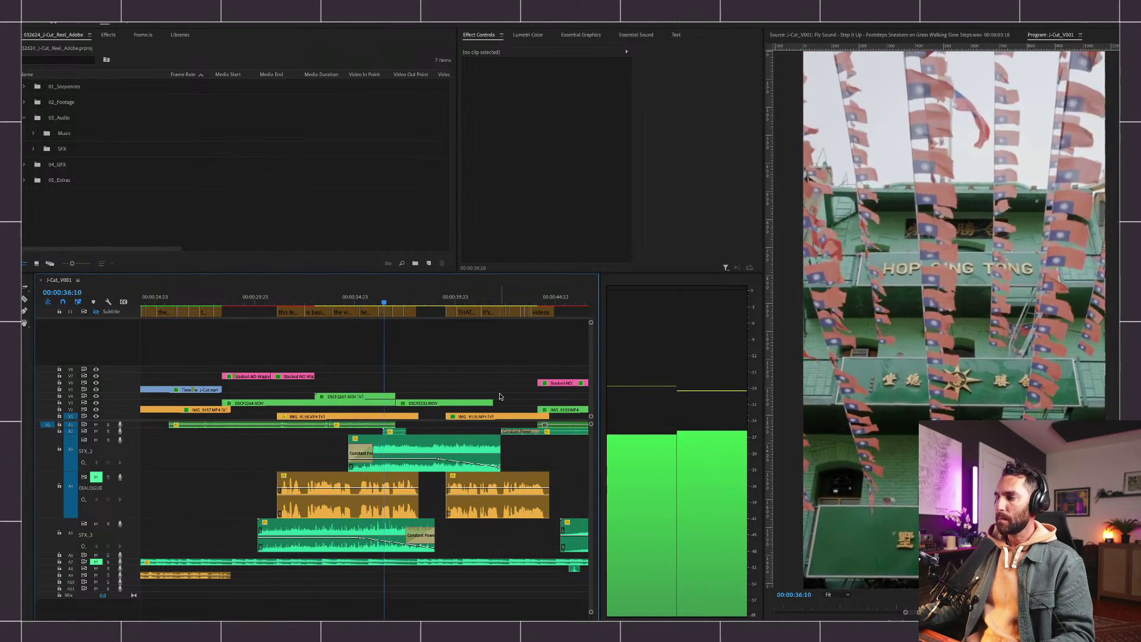
key("space")
Save the project and solo the SFX_2 track with its Easy Railway effect selected, placing the playhead at 00:00:35:01.
left_click(447, 456)
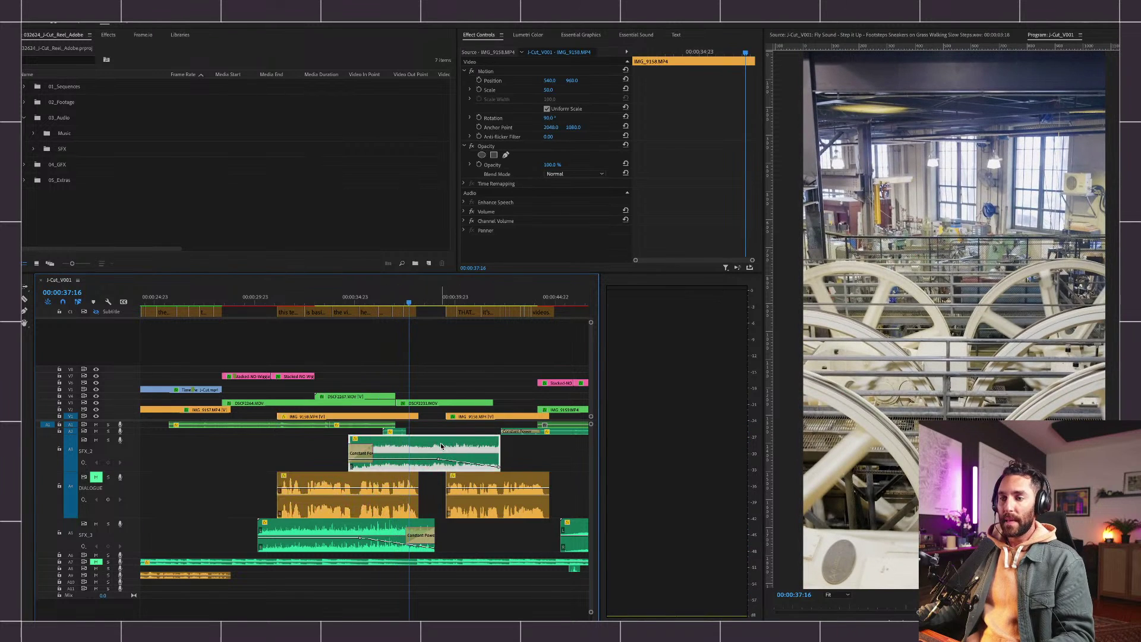
key("super+s")
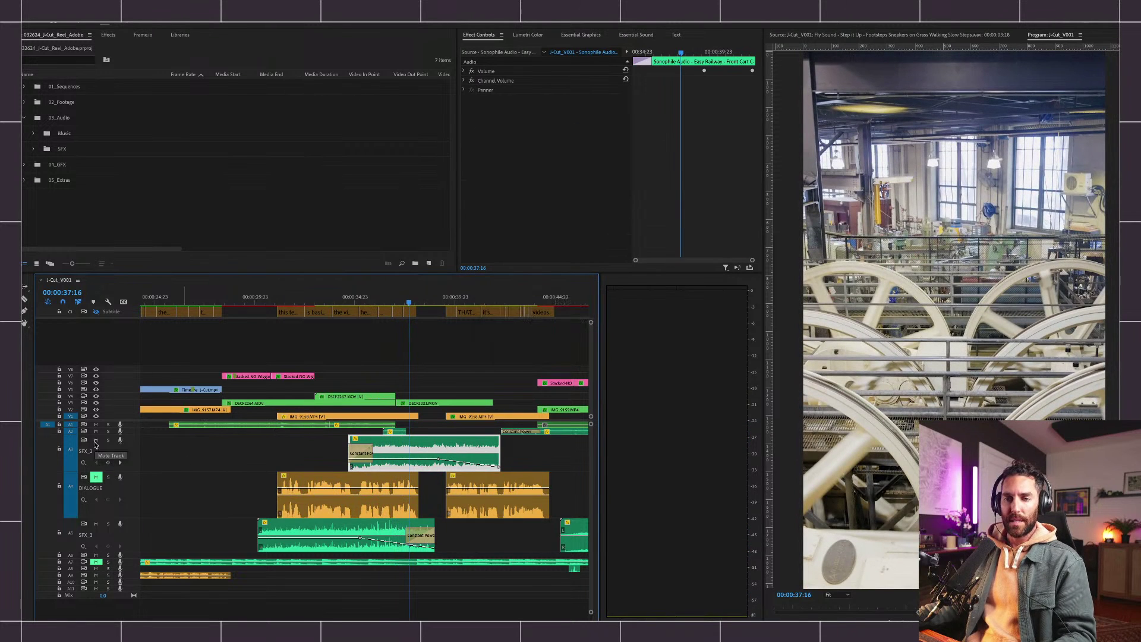
left_click(108, 440)
left_click(356, 302)
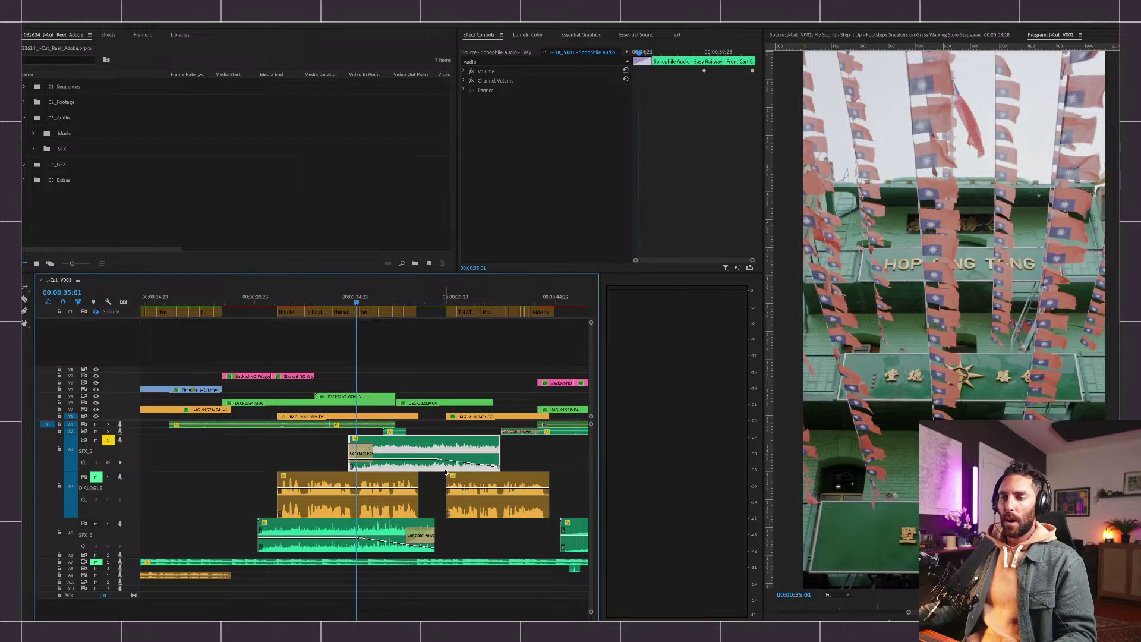
Open the Easy Railway effect, DSCF2267.MOV and DSCF2231.MOV as sources, and return to the sequence at 00:00:39:02.
double_click(431, 452)
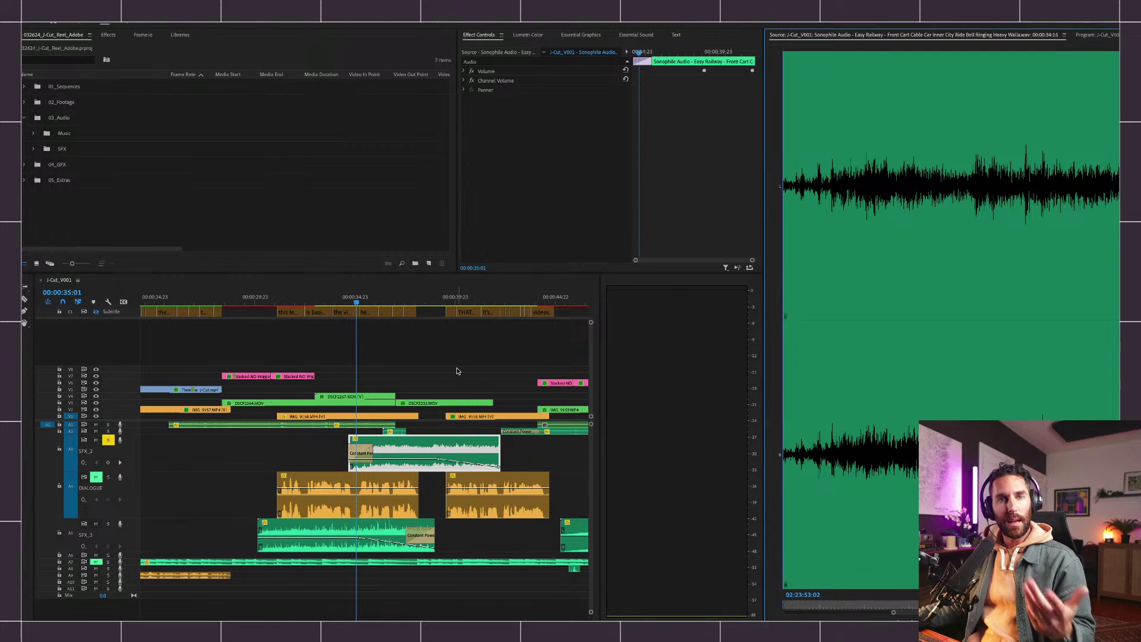
double_click(371, 397)
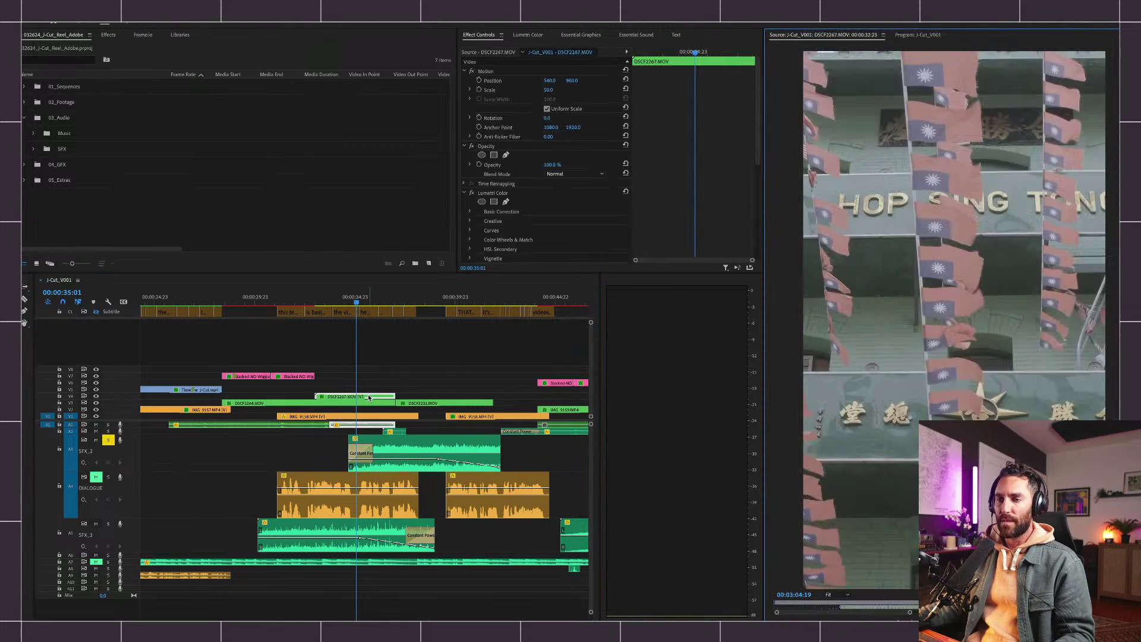
double_click(430, 403)
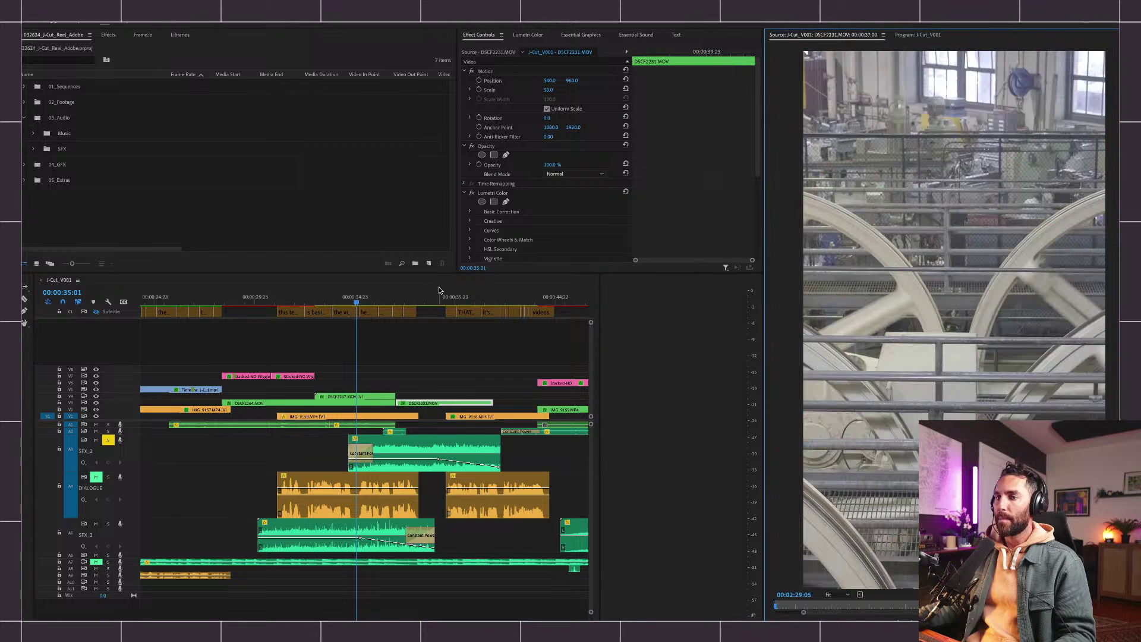
left_click(438, 303)
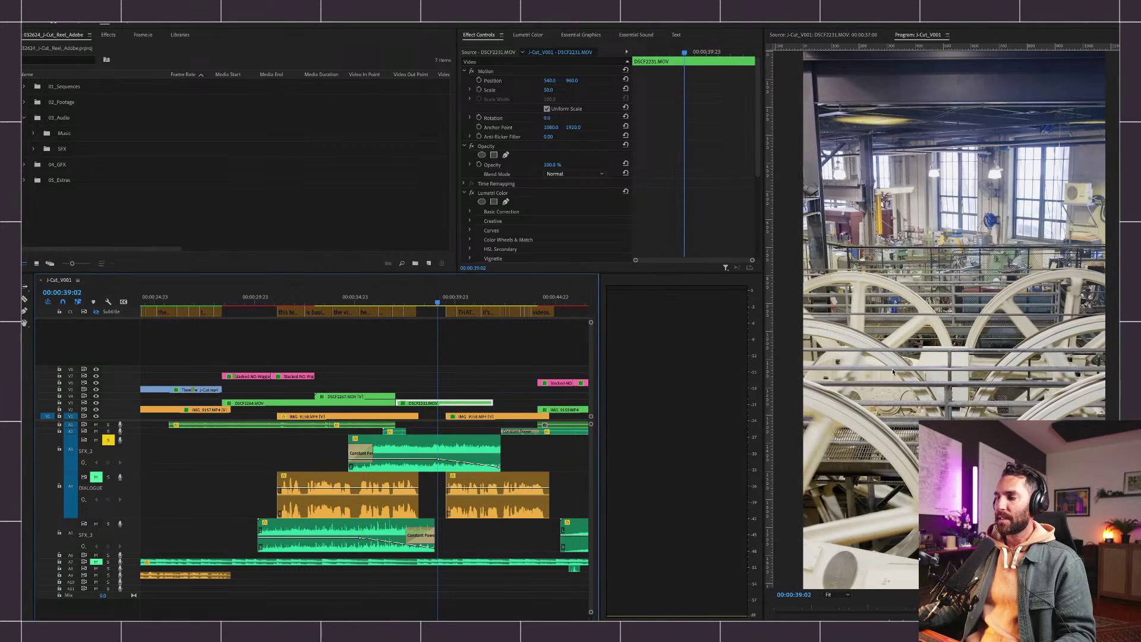
left_click(497, 381)
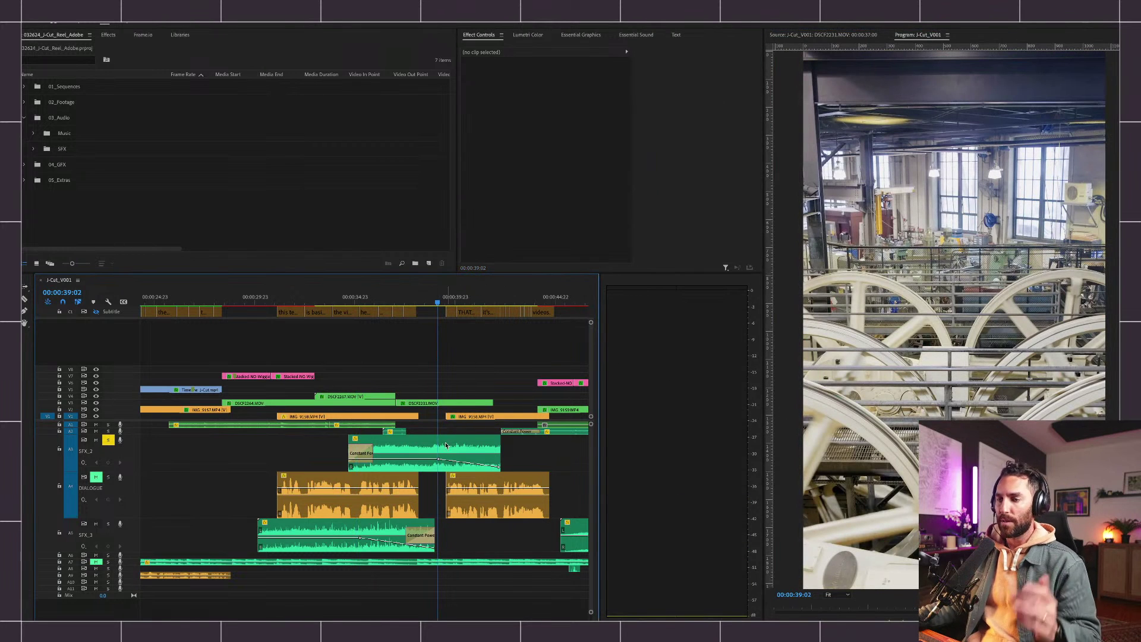
Unmute the DIALOGUE track and play the soloed Easy Railway effect from its fade-in to 00:00:37:07.
left_click(428, 447)
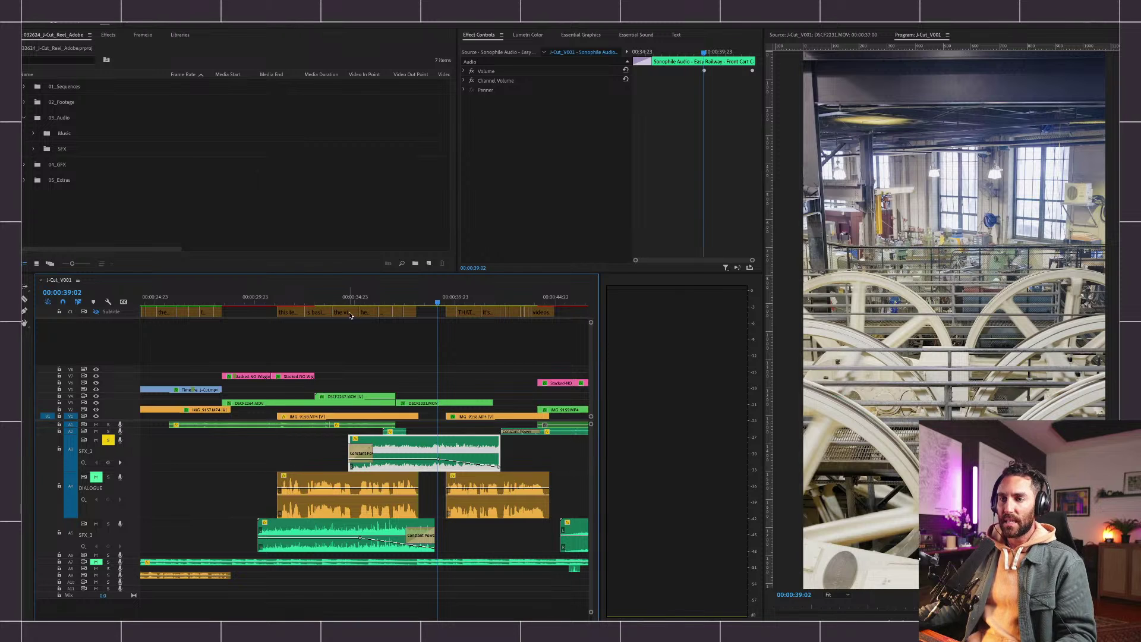
left_click(348, 302)
left_click(96, 477)
key("space")
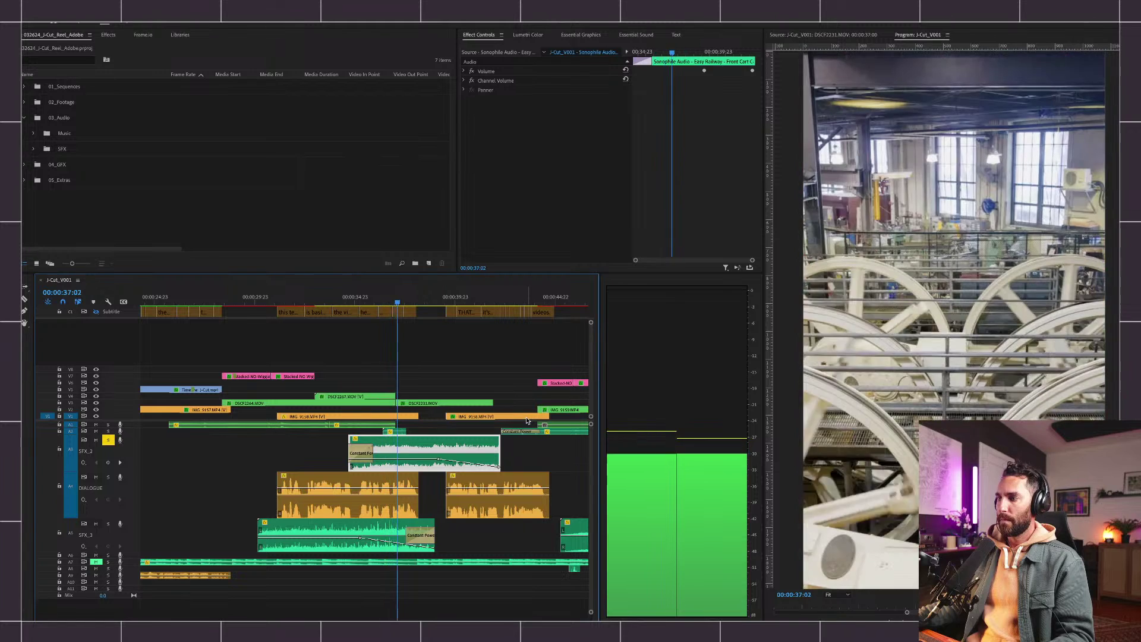
key("space")
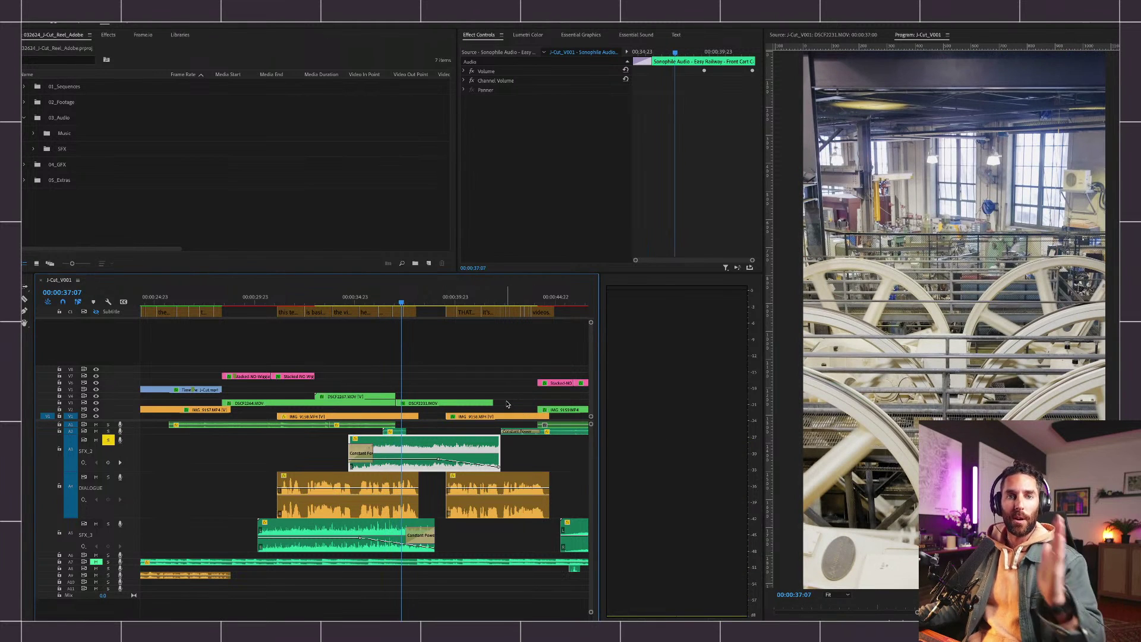
left_click(482, 390)
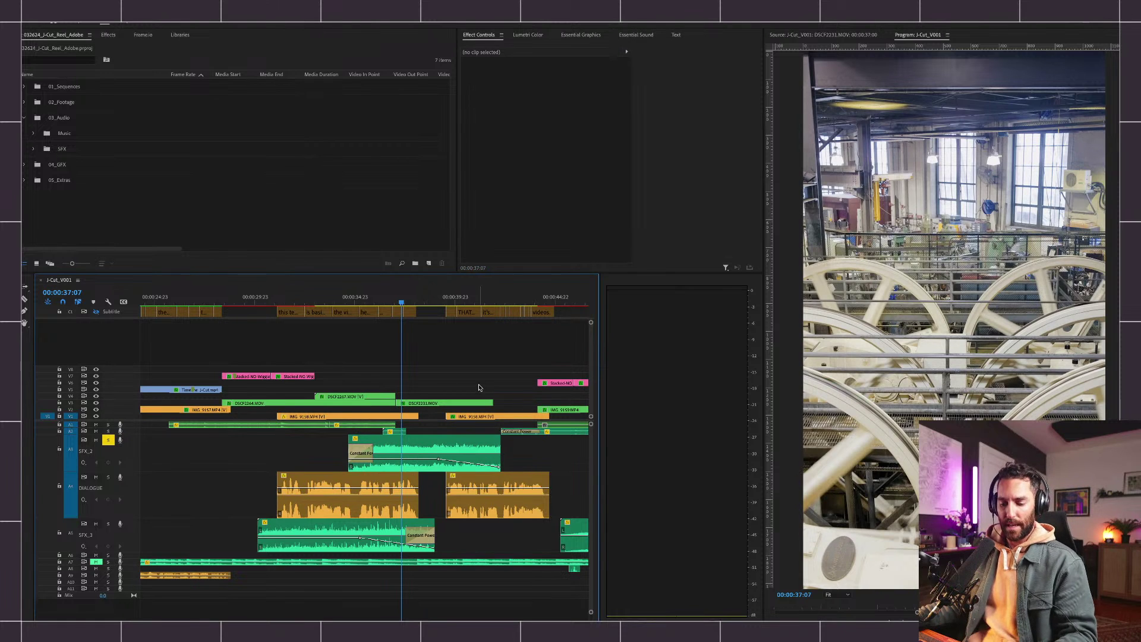
Save the project and look over the layered clips following the cable-wheel shot, then view Artlist's Sound Effects catalogue and return to the sequence.
key("ctrl+s")
key("minus")
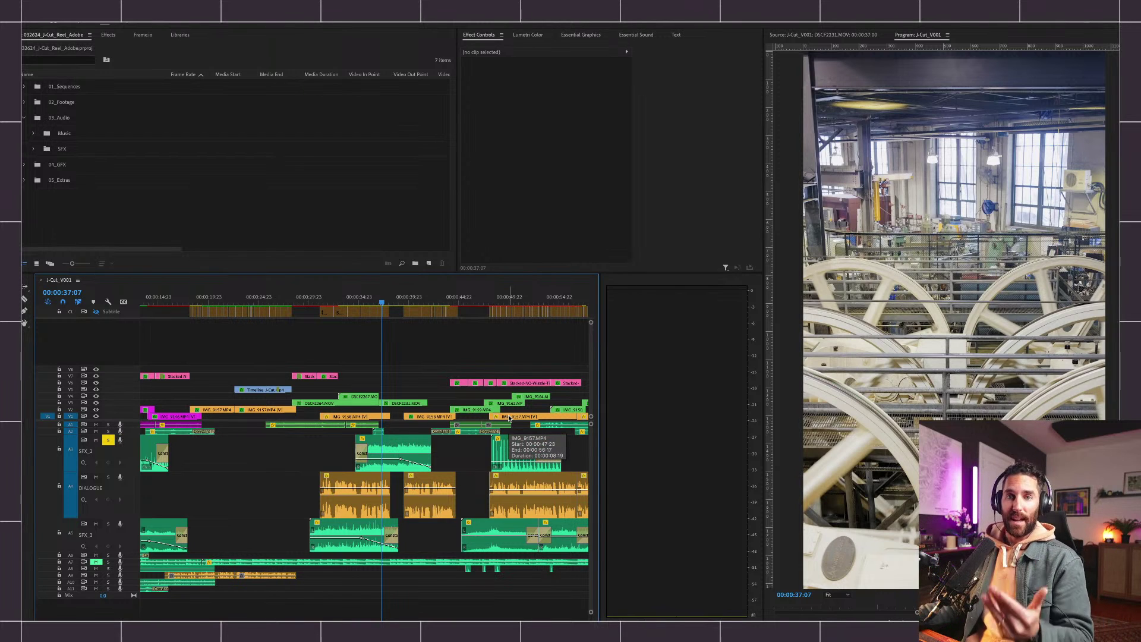
scroll(411, 403, "right", 3)
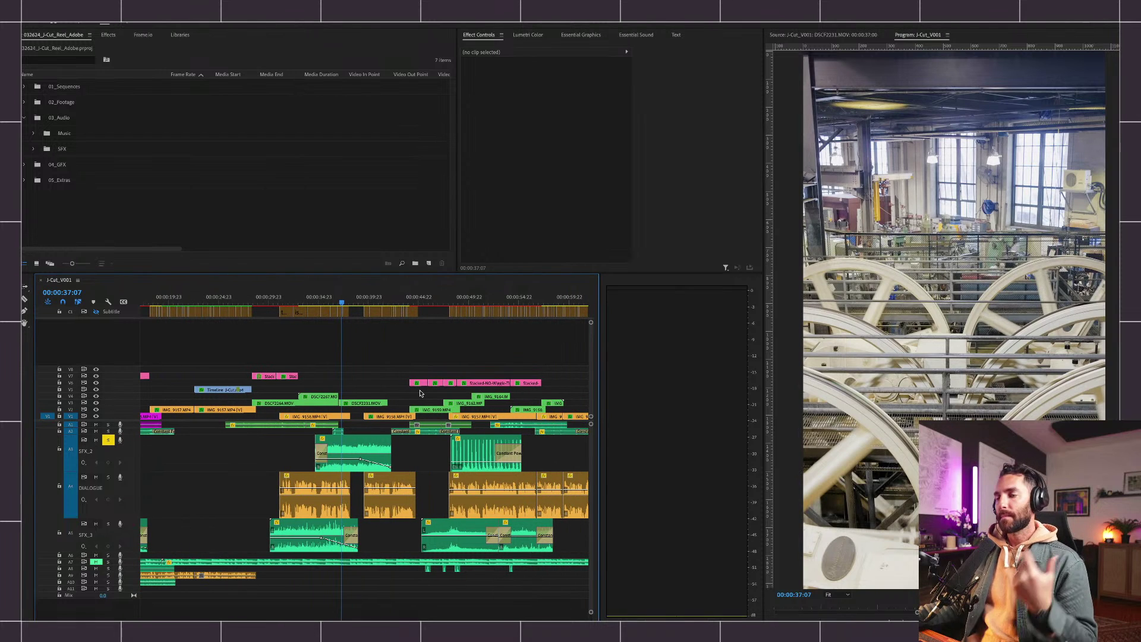
scroll(422, 393, "right", 1)
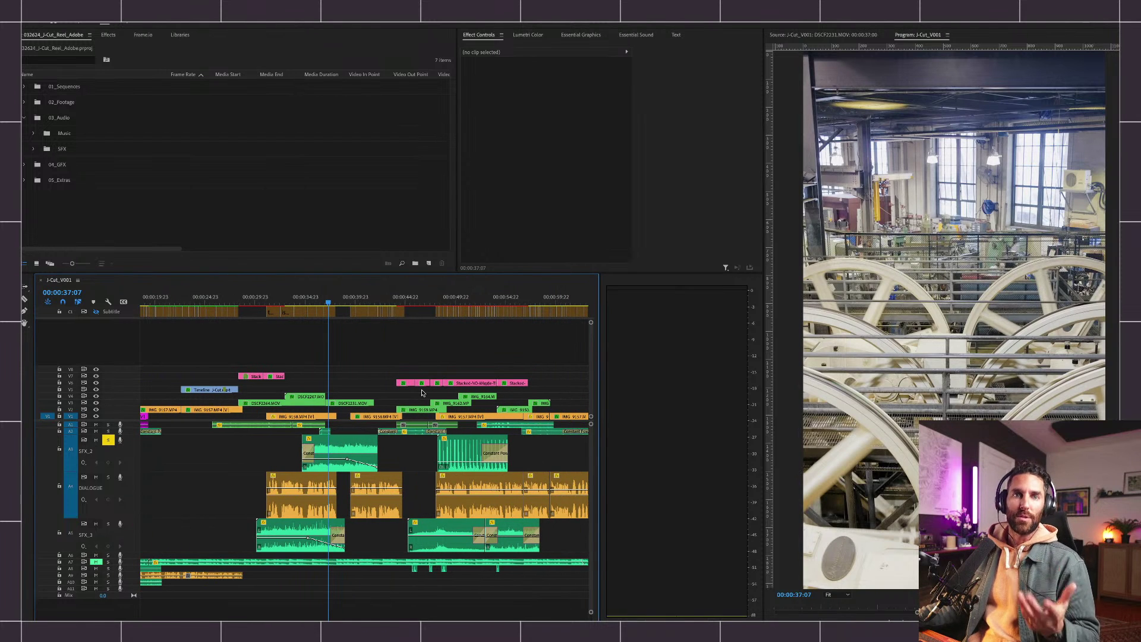
scroll(422, 393, "right", 5)
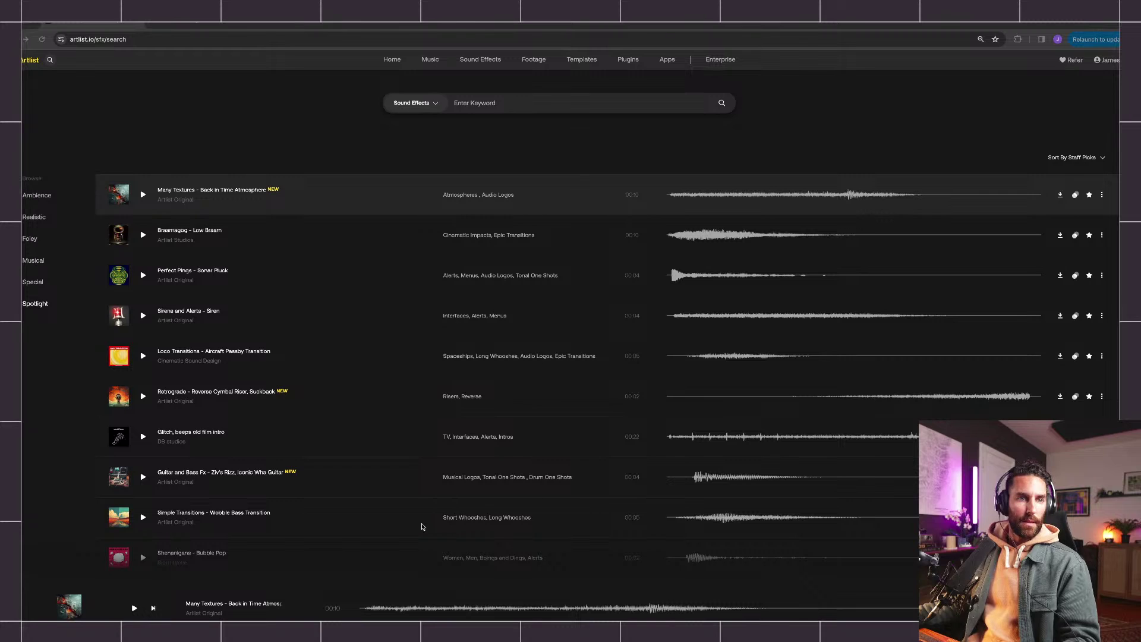
left_click(626, 619)
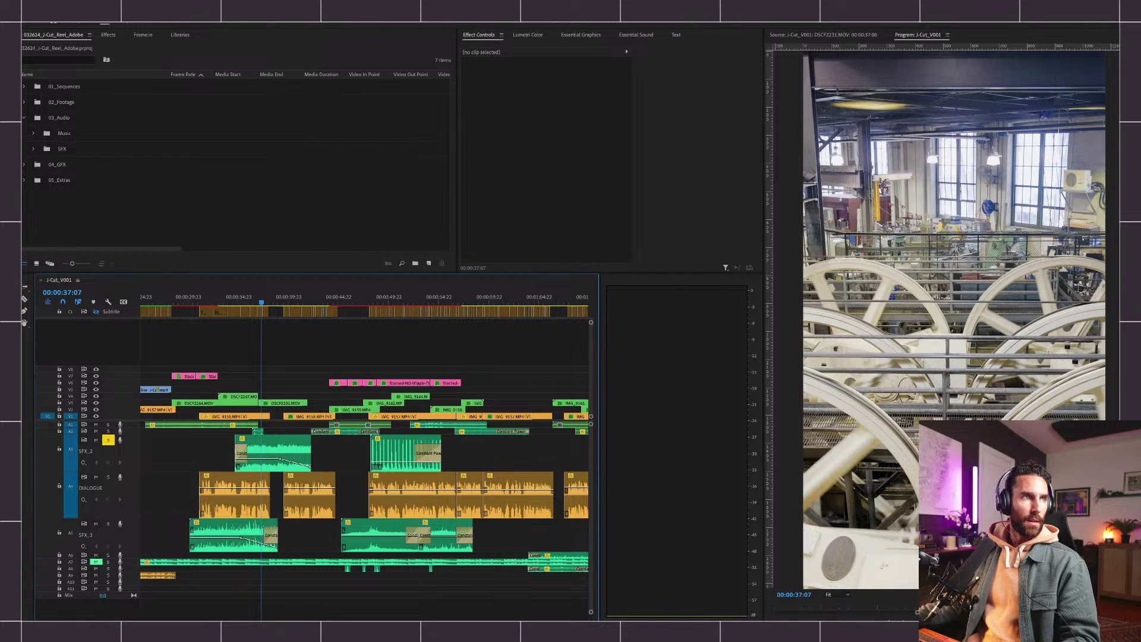
Move the playhead to the selfie shot at 00:00:42:04, where the Easy Railway effect ends.
mouse_move(310, 301)
left_mouse_down()
mouse_move(394, 301)
mouse_move(308, 301)
left_mouse_up()
left_click(360, 346)
key("=")
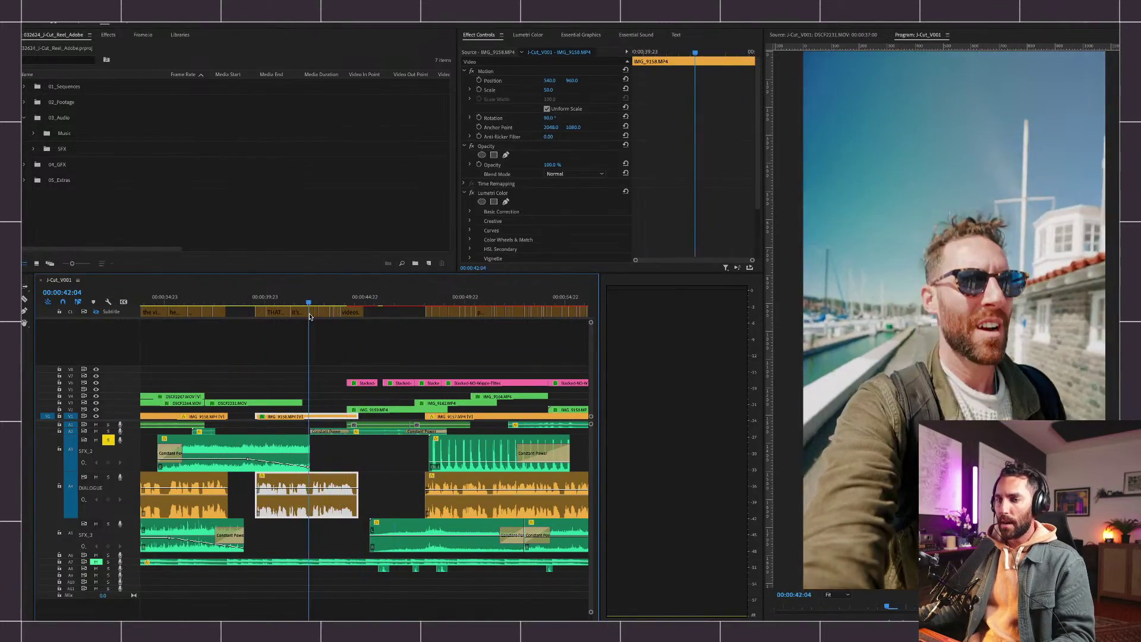
Turn off solo on the SFX_2 track, expand all tracks and enlarge the timeline area to show more audio layers.
double_click(135, 431)
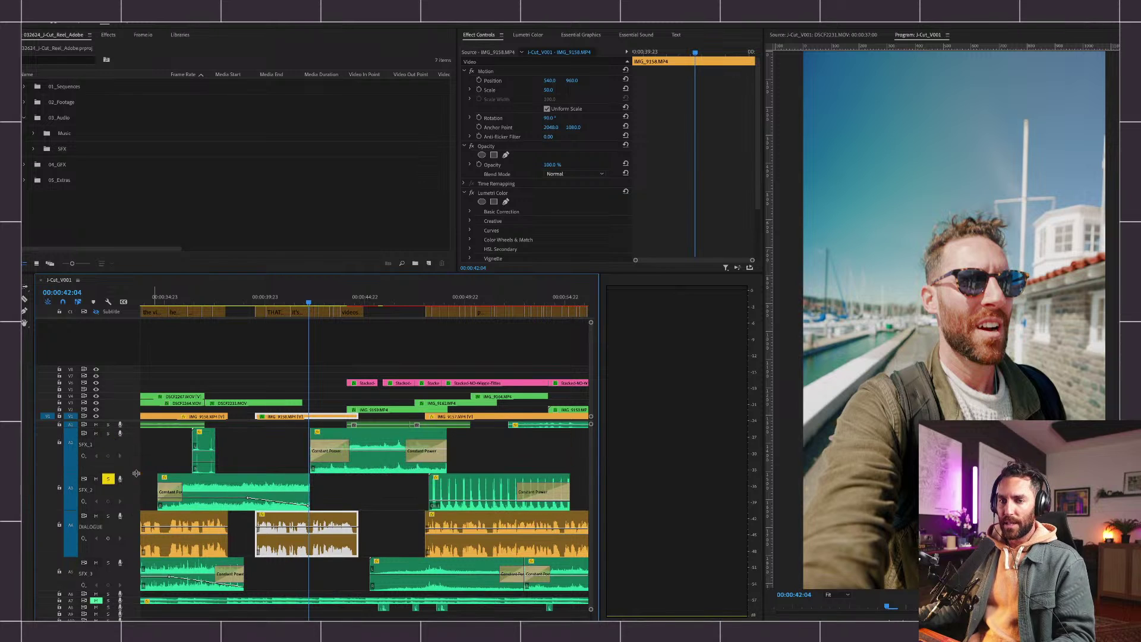
left_click(109, 479)
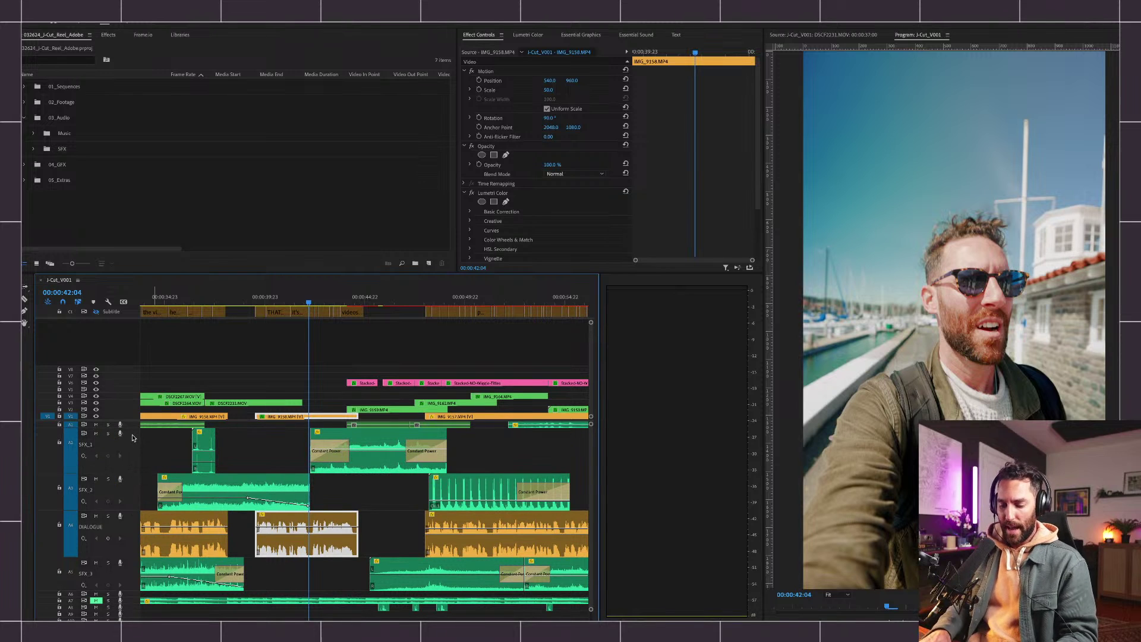
key("shift+=")
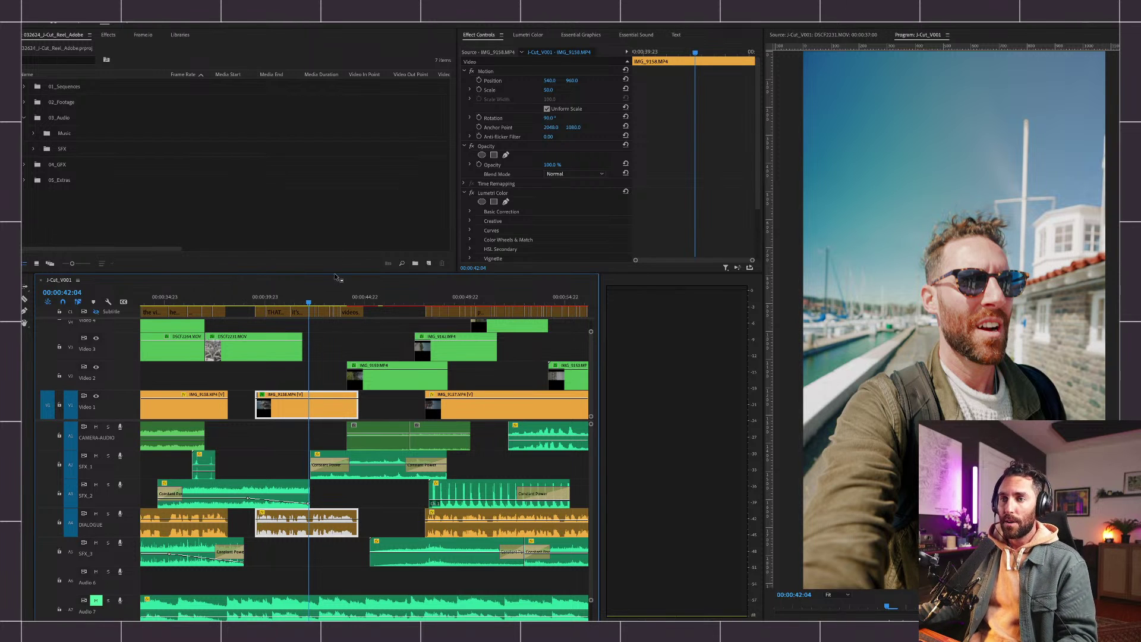
left_click_drag(335, 273, 335, 183)
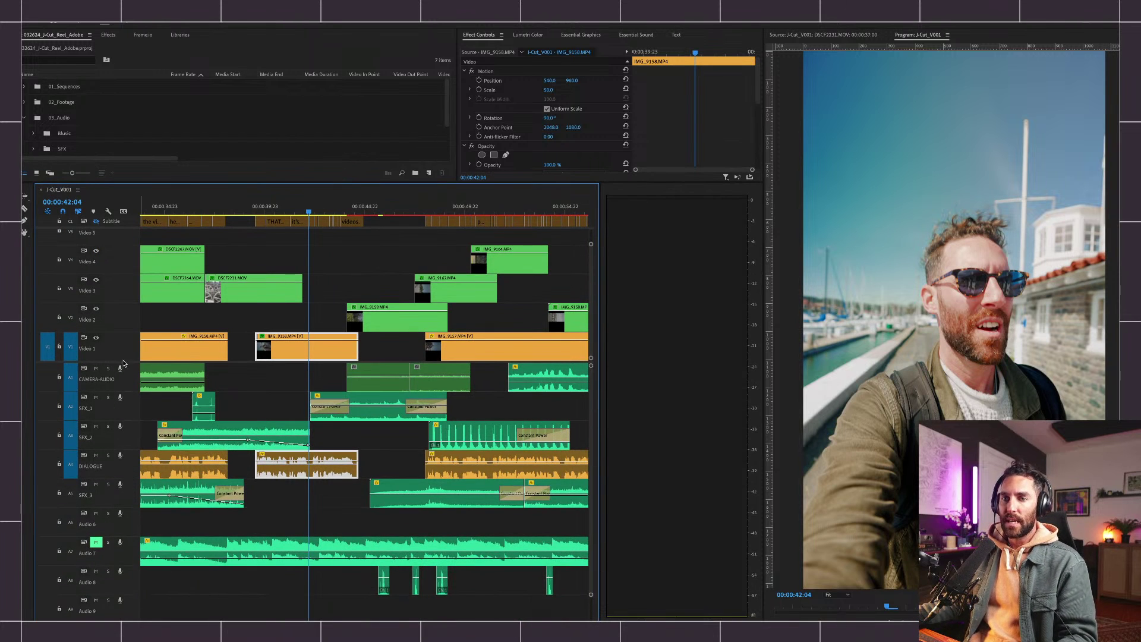
Give the audio tracks more room in the timeline, collapse the video tracks to minimum height, and deselect the selfie clip.
left_click_drag(129, 321, 133, 284)
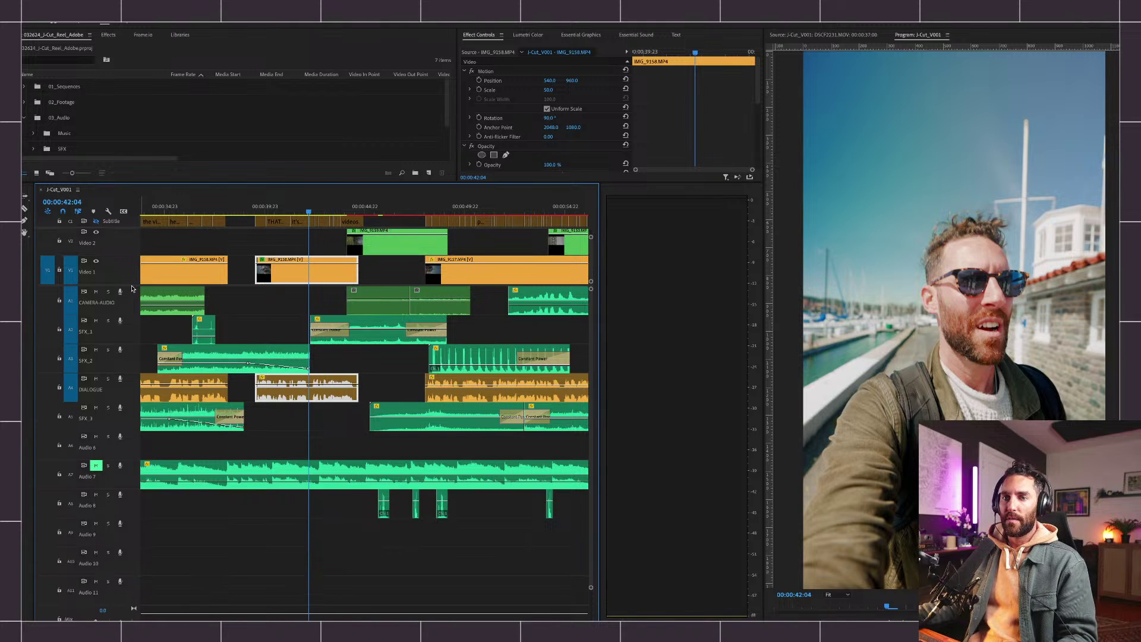
key("super+minus")
key("super+minus")
key("super+minus")
key("super+minus")
key("super+minus")
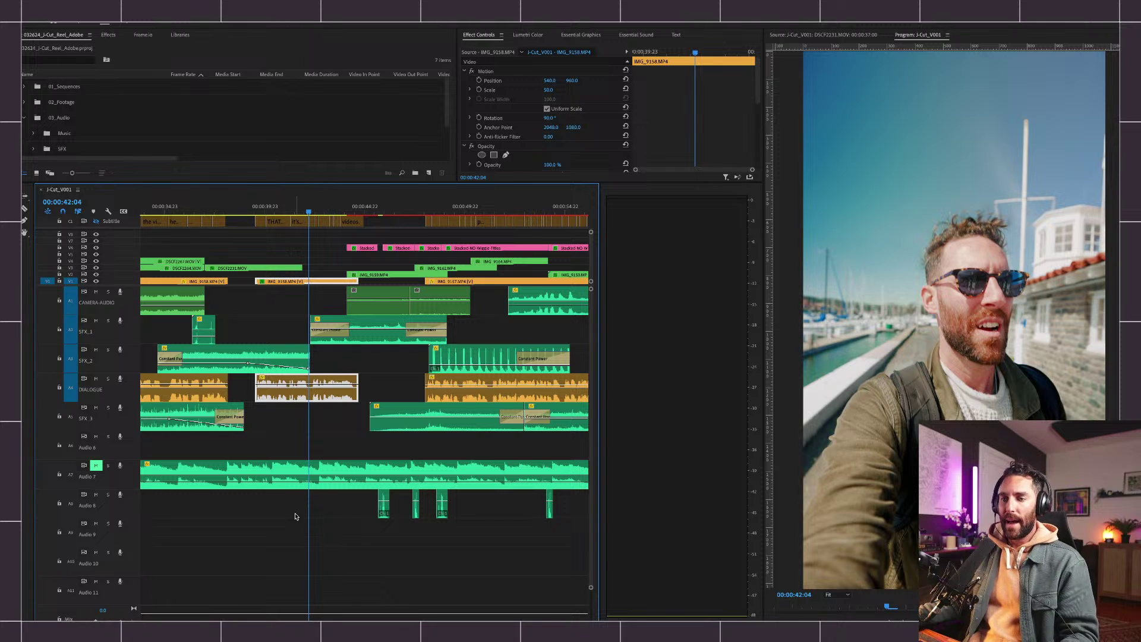
left_click(341, 522)
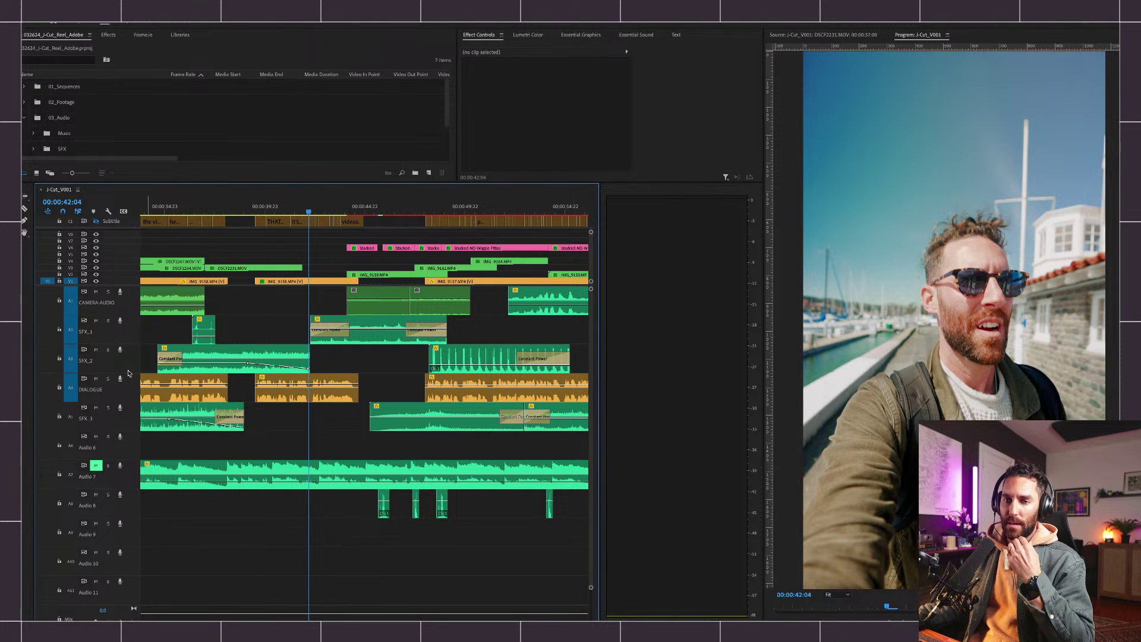
Make the SFX_2 track moderately taller, briefly soloing it and turning the solo off again.
left_click_drag(133, 439, 133, 439)
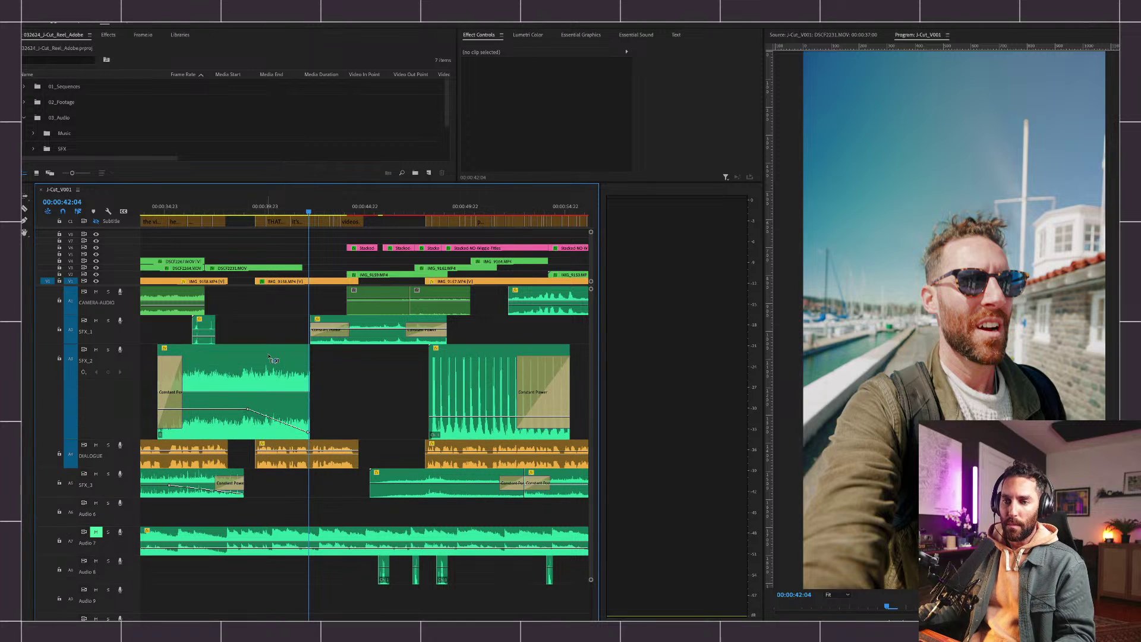
left_click(108, 350)
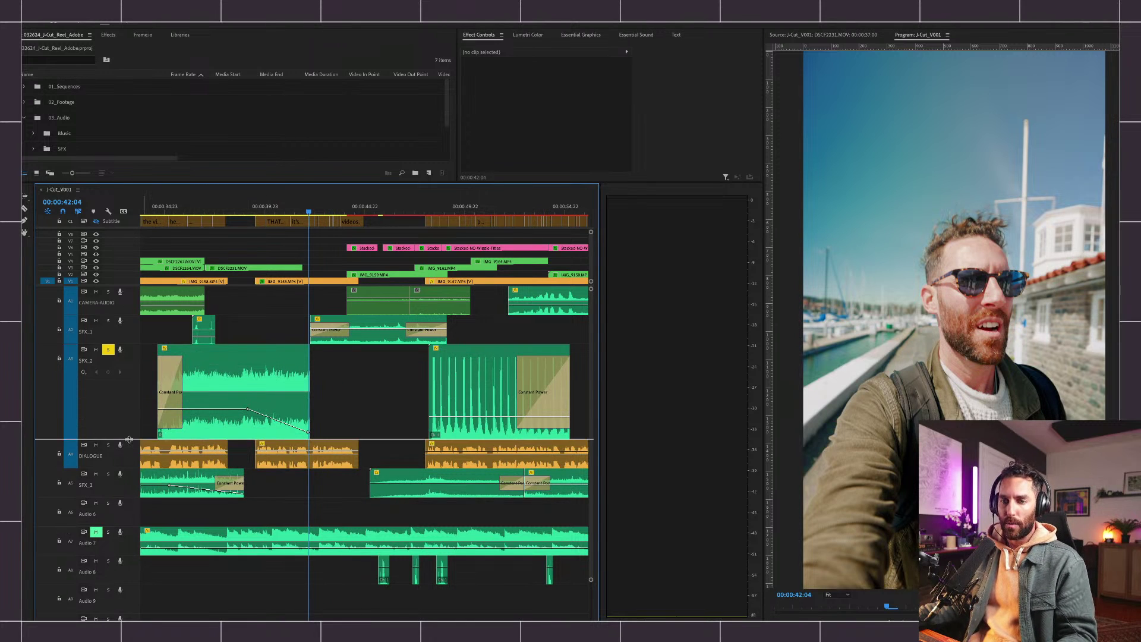
left_click_drag(127, 440, 127, 388)
left_click(108, 350)
Play the selfie shot from 00:00:42:04, solo the SFX_1 track, and play on into the park shot at 00:00:44:20.
key("backslash")
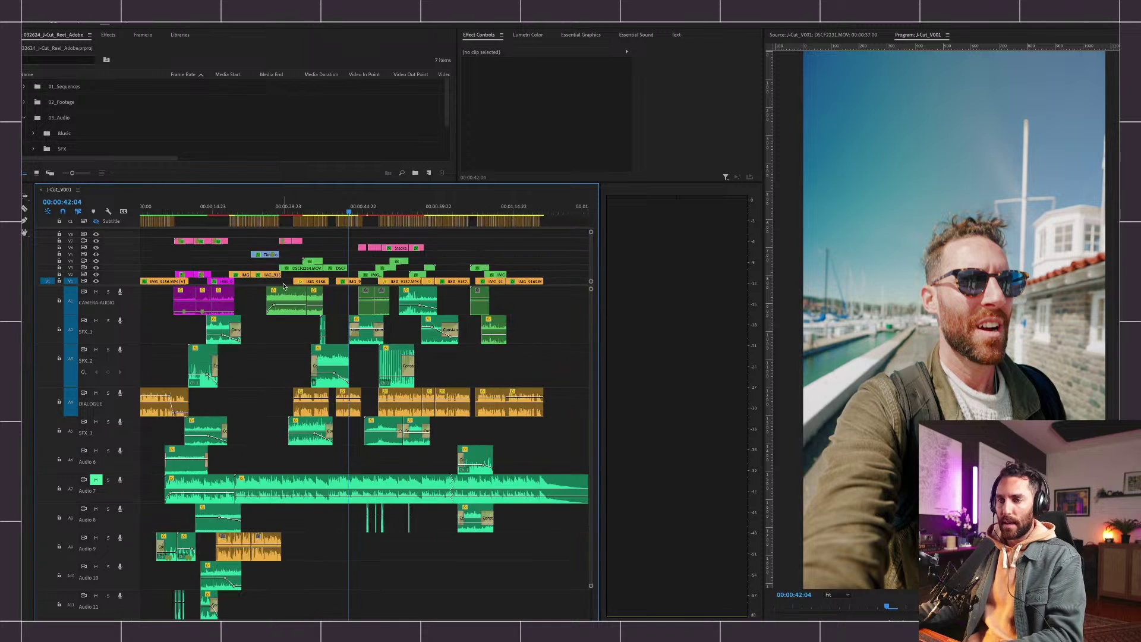
key("backslash")
left_click(360, 401)
key("space")
key("space")
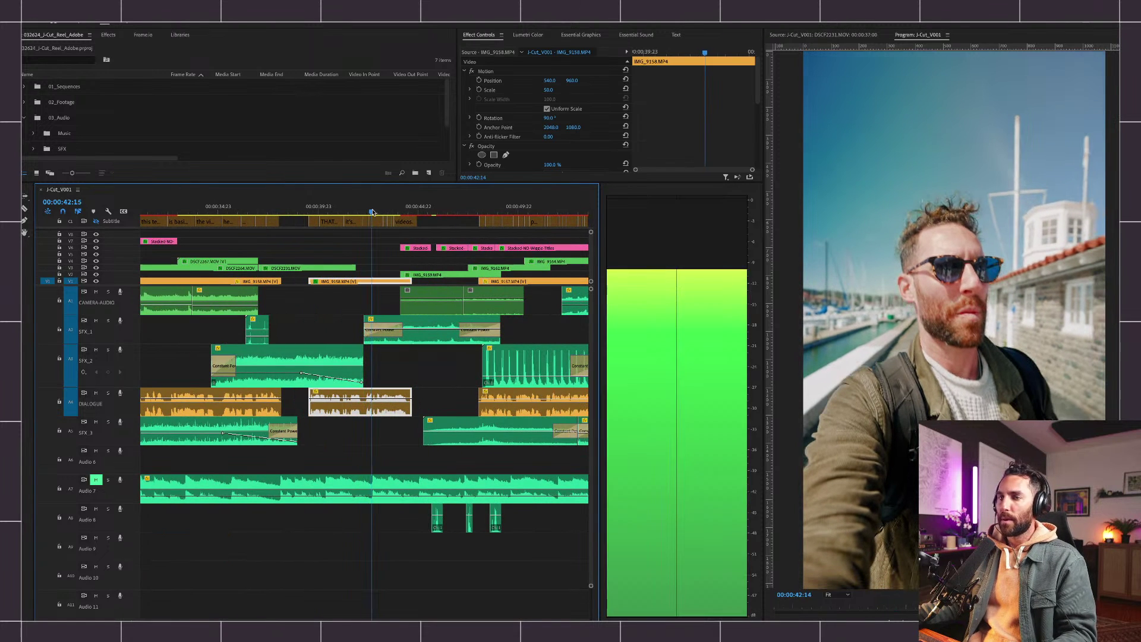
left_click(109, 322)
key("space")
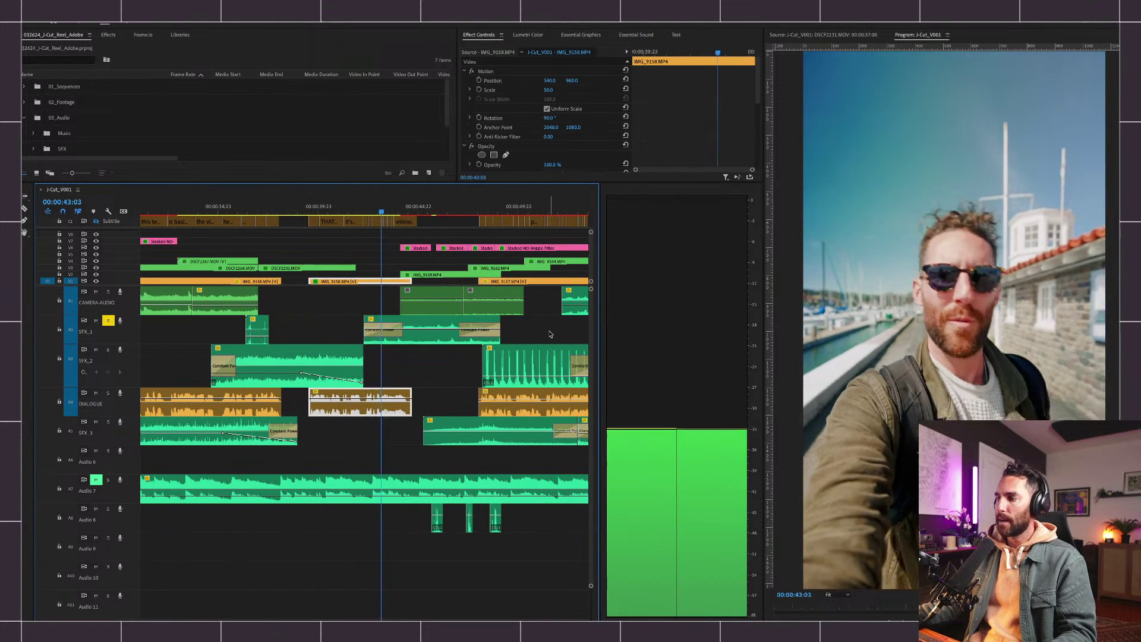
key("space")
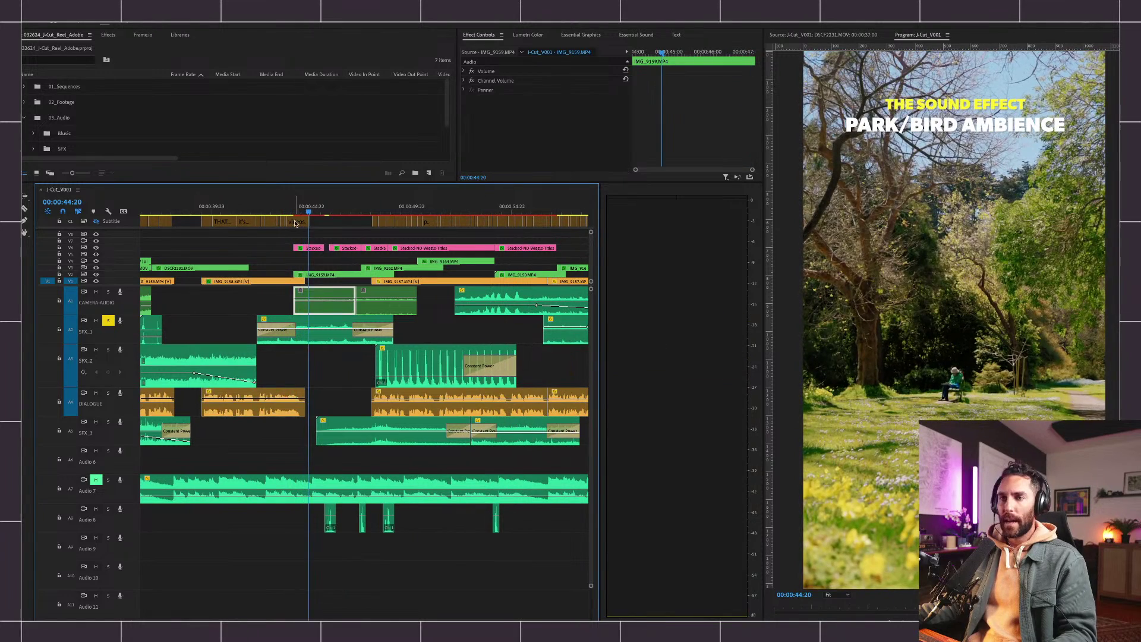
Open the SFX_1 park birds effect in the source viewer, save the project, and select the effect with the playhead at 00:00:43:10.
left_click(265, 205)
double_click(313, 330)
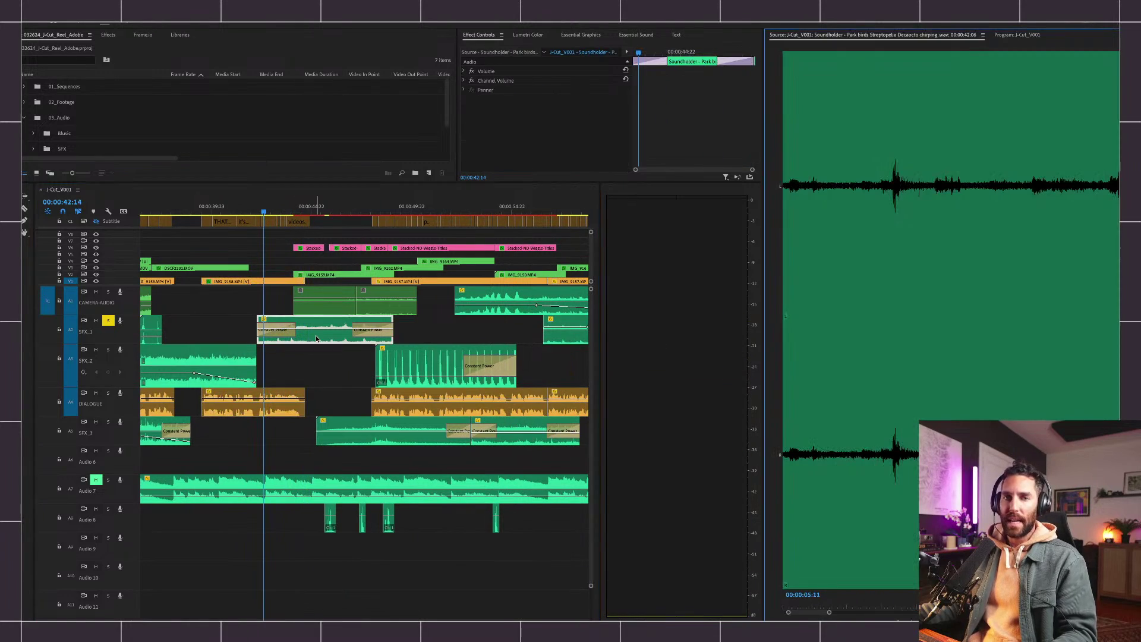
left_click(343, 367)
key("ctrl+s")
left_click(280, 205)
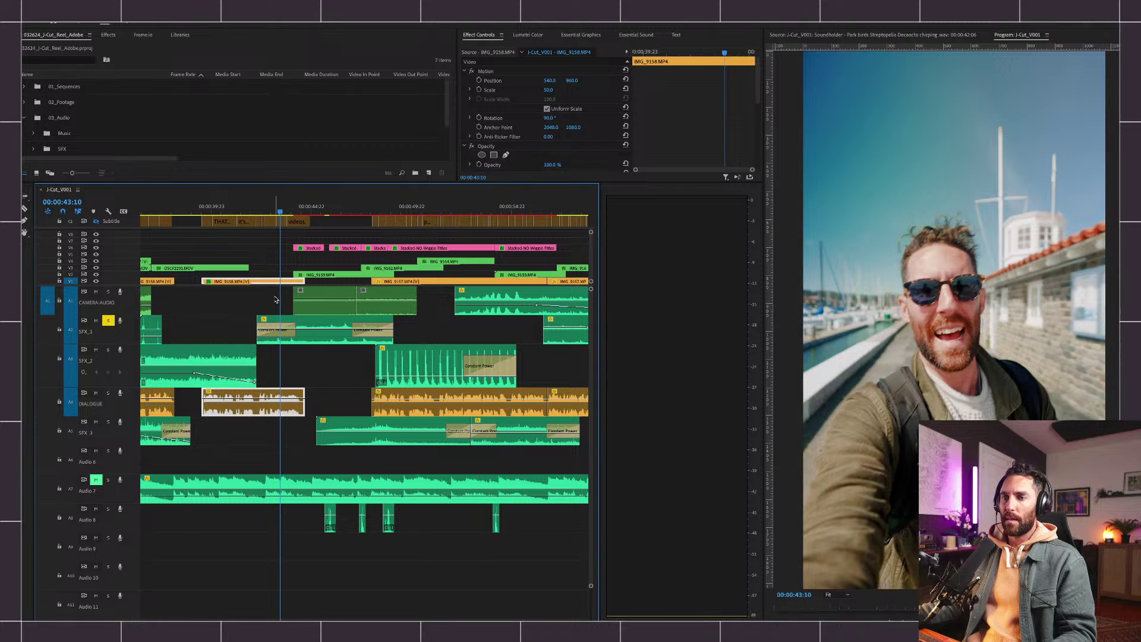
left_click(331, 334)
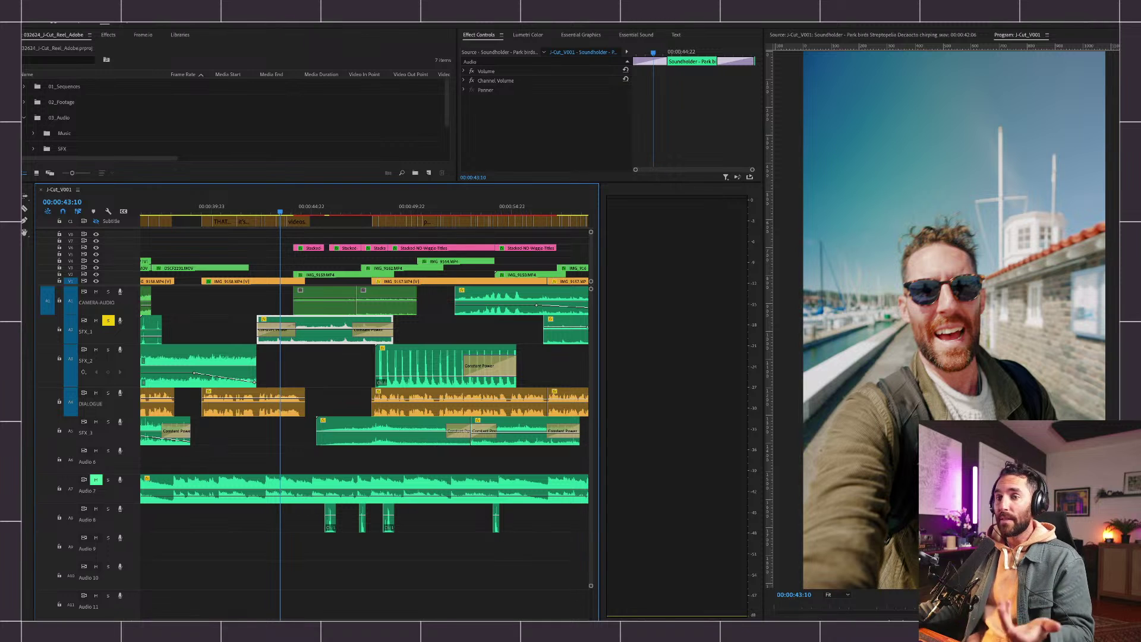
View the Audio workspace with its Essential Sound browser, and return to the Vertical workspace.
left_click(1070, 26)
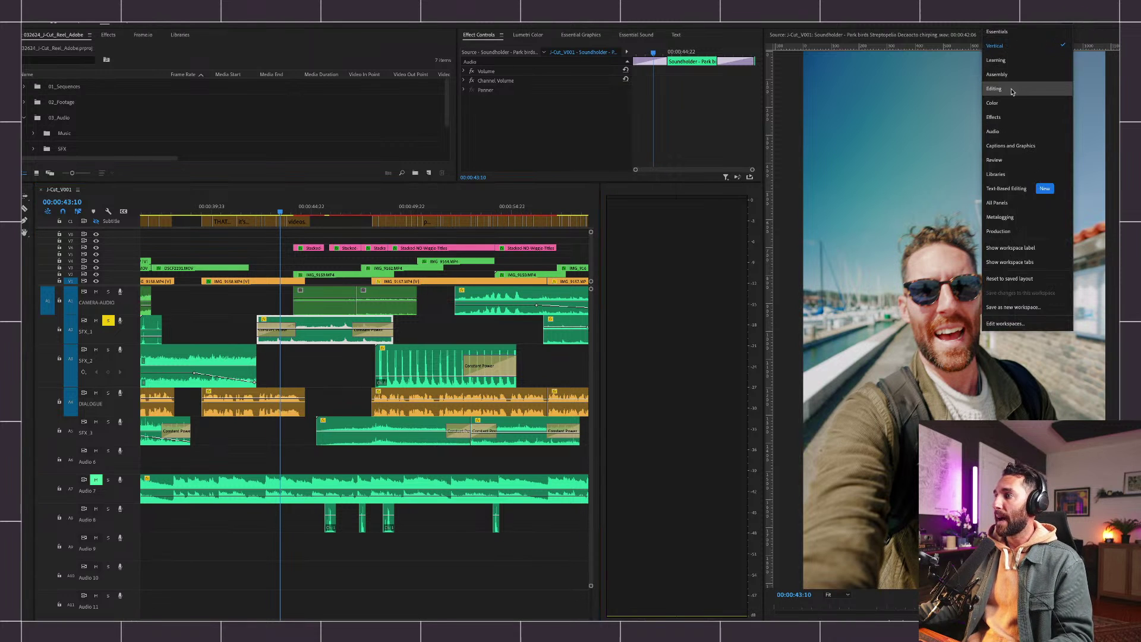
left_click(1010, 132)
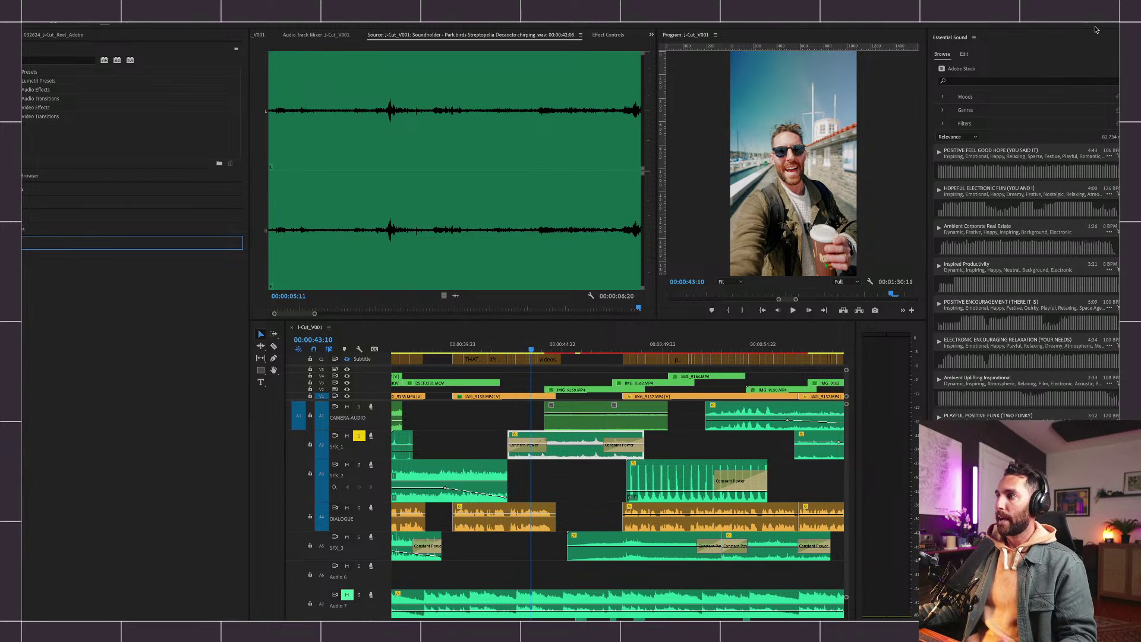
left_click(1069, 25)
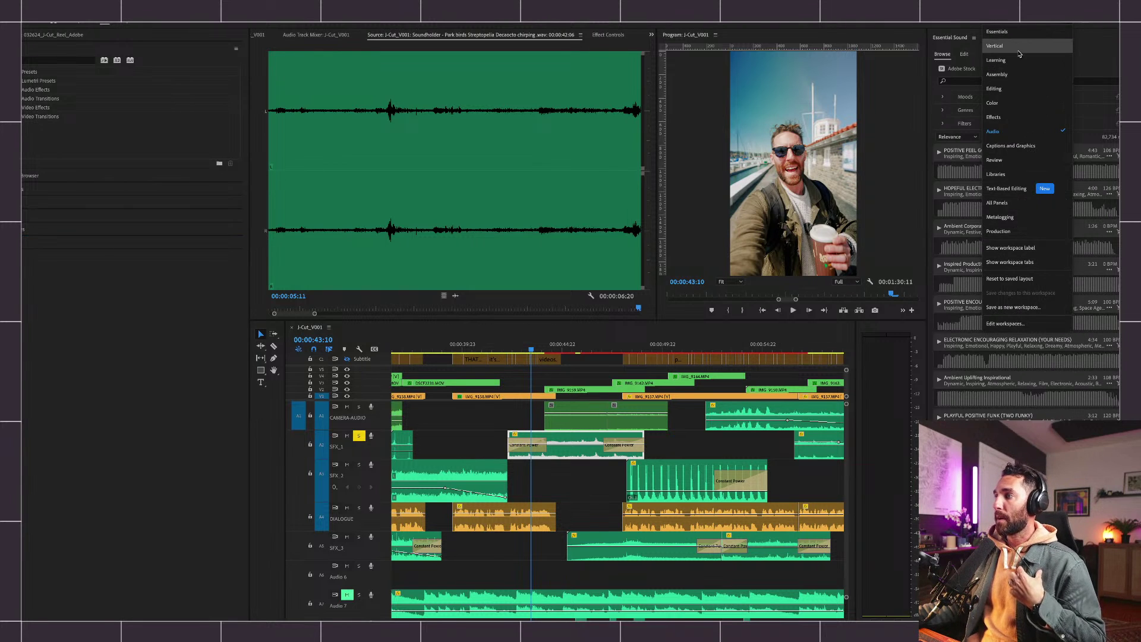
left_click(1018, 48)
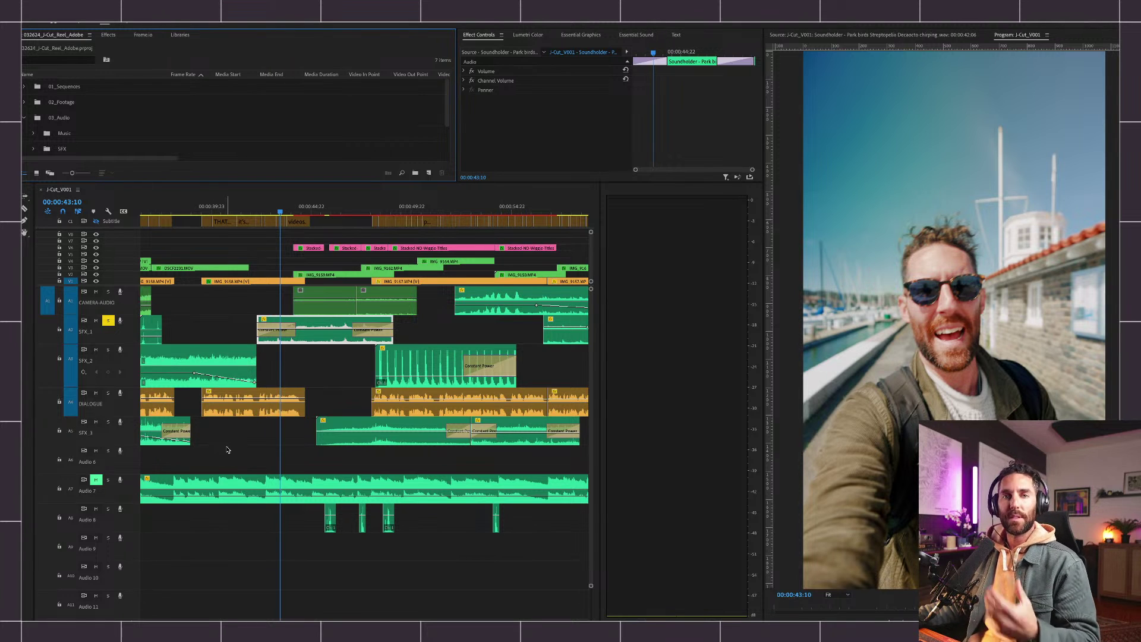
Move the playhead to the park shot at 00:00:46:02, leave nothing selected, and save the project.
left_click(345, 391)
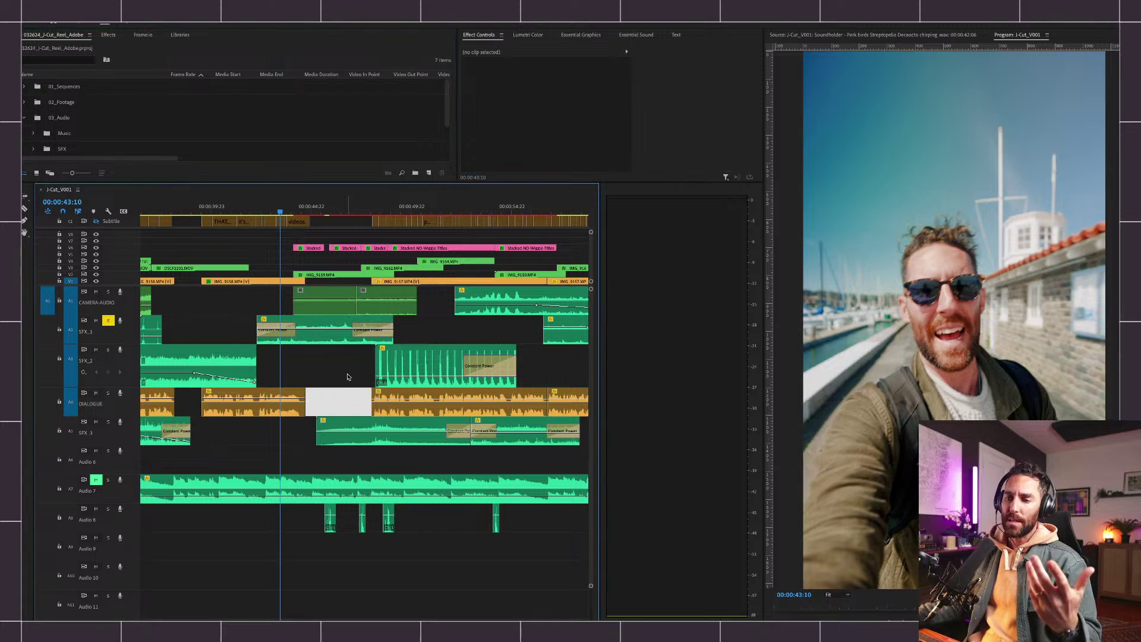
left_click_drag(315, 210, 333, 211)
left_click(330, 304)
left_click(359, 385)
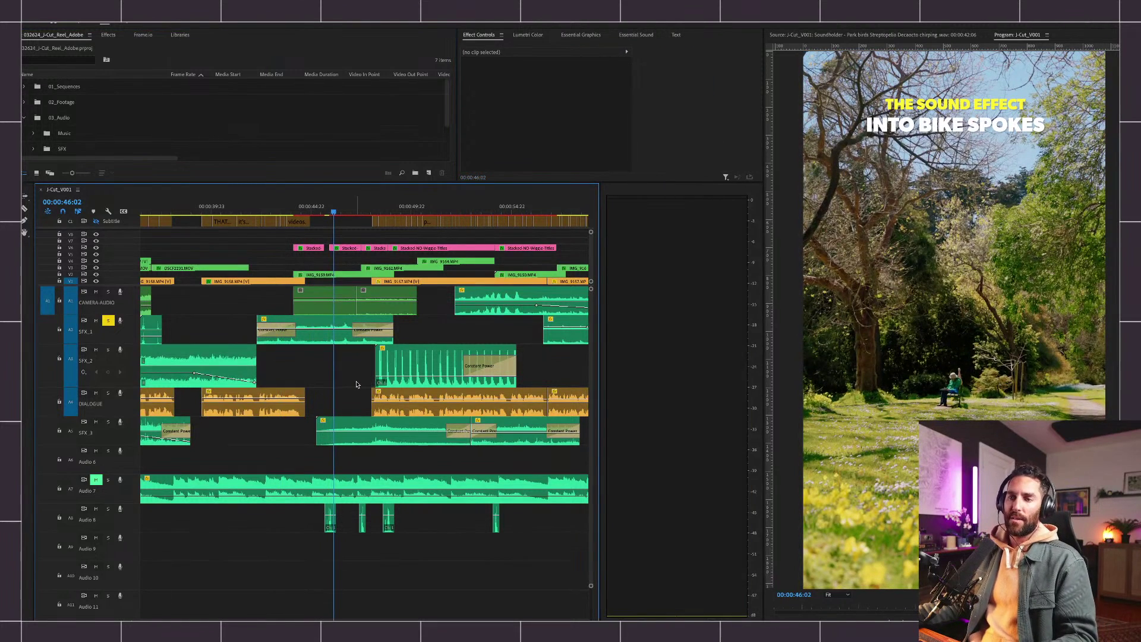
key("ctrl+s")
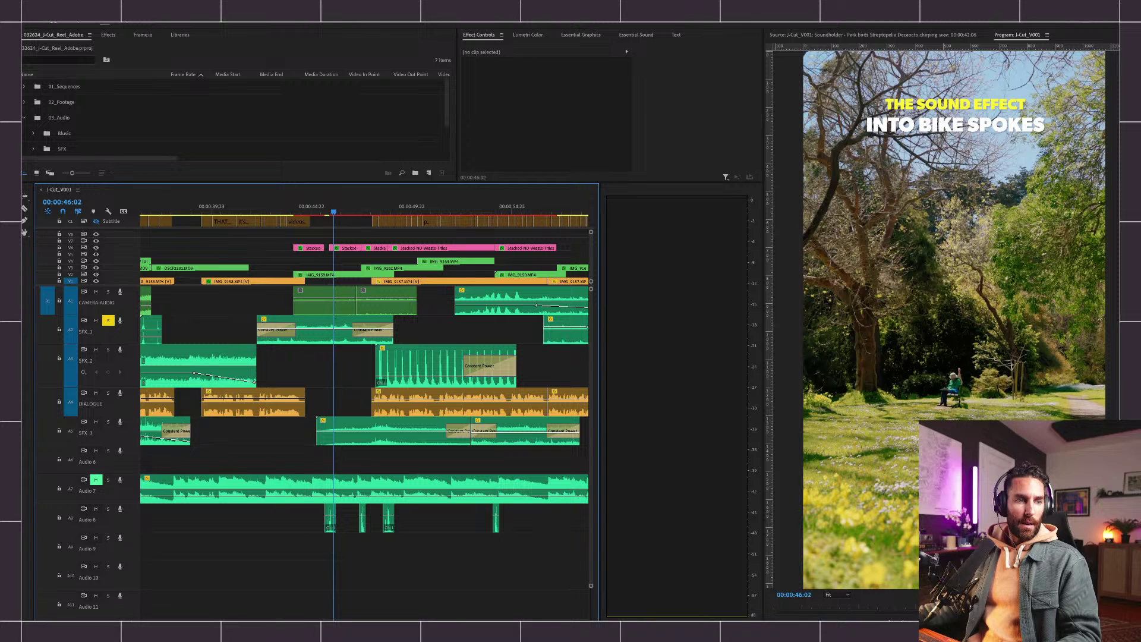
Switch to Artlist, browse the search listing and main page of its Sound Effects catalogue, and return to the J-Cut_V001 sequence.
key("super+Tab")
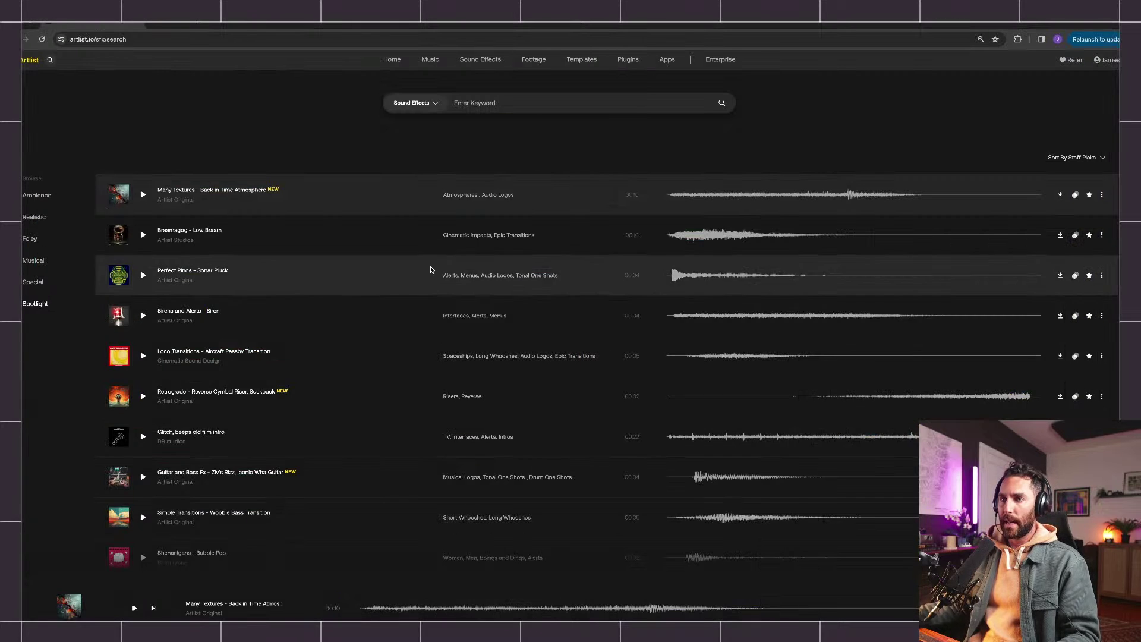
scroll(433, 265, "down", 2)
scroll(433, 262, "up", 2)
scroll(431, 356, "down", 5)
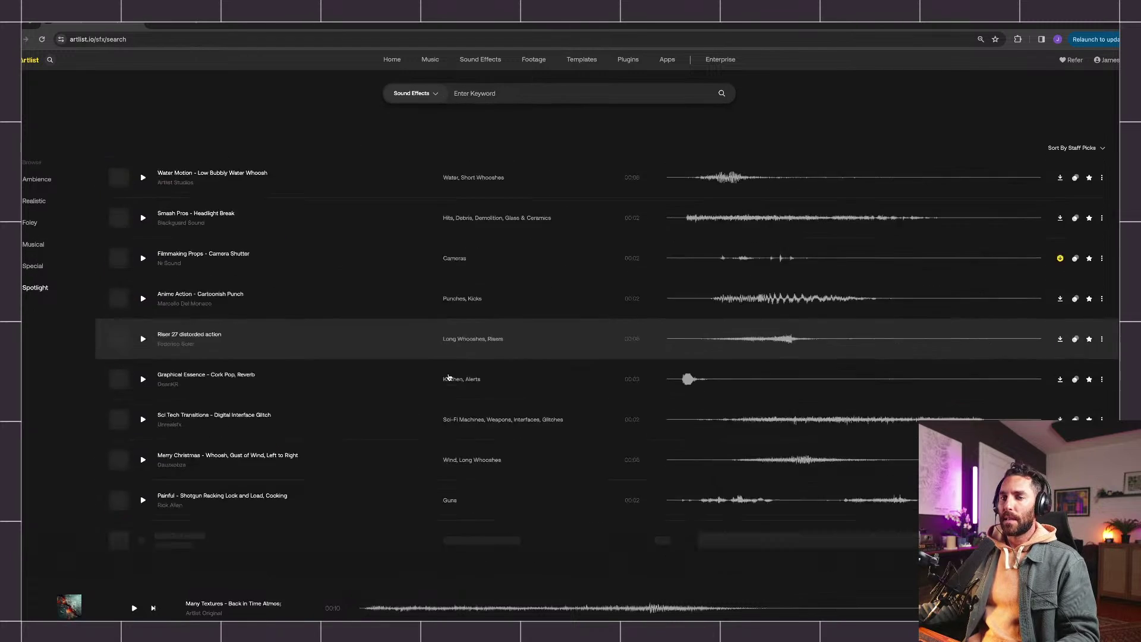
scroll(431, 361, "up", 5)
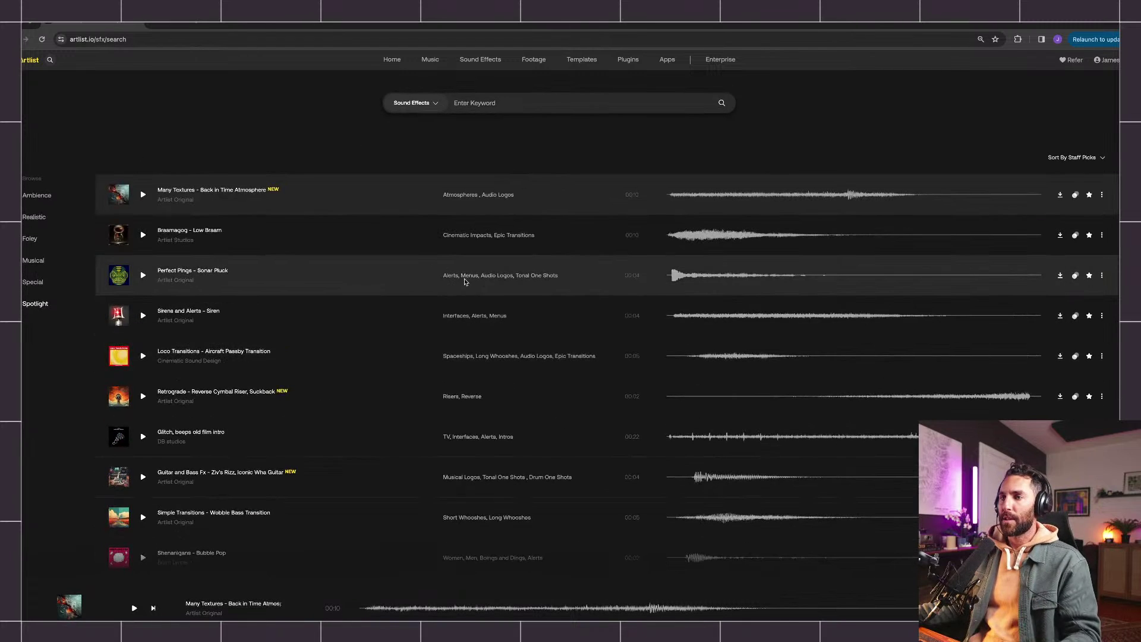
left_click(477, 64)
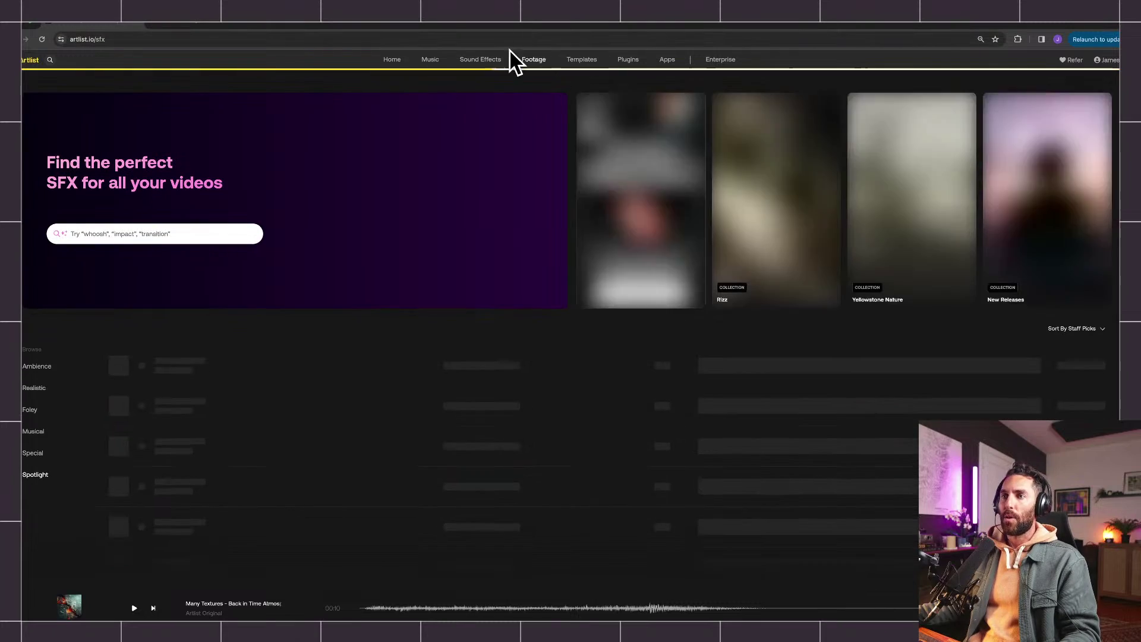
scroll(395, 413, "down", 10)
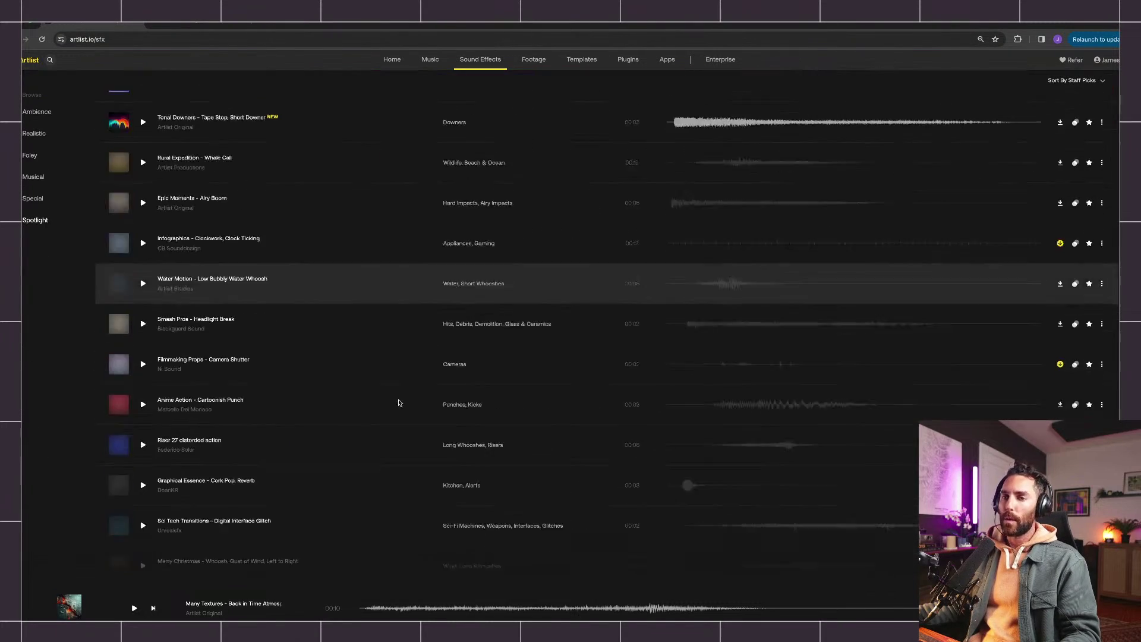
scroll(402, 395, "up", 10)
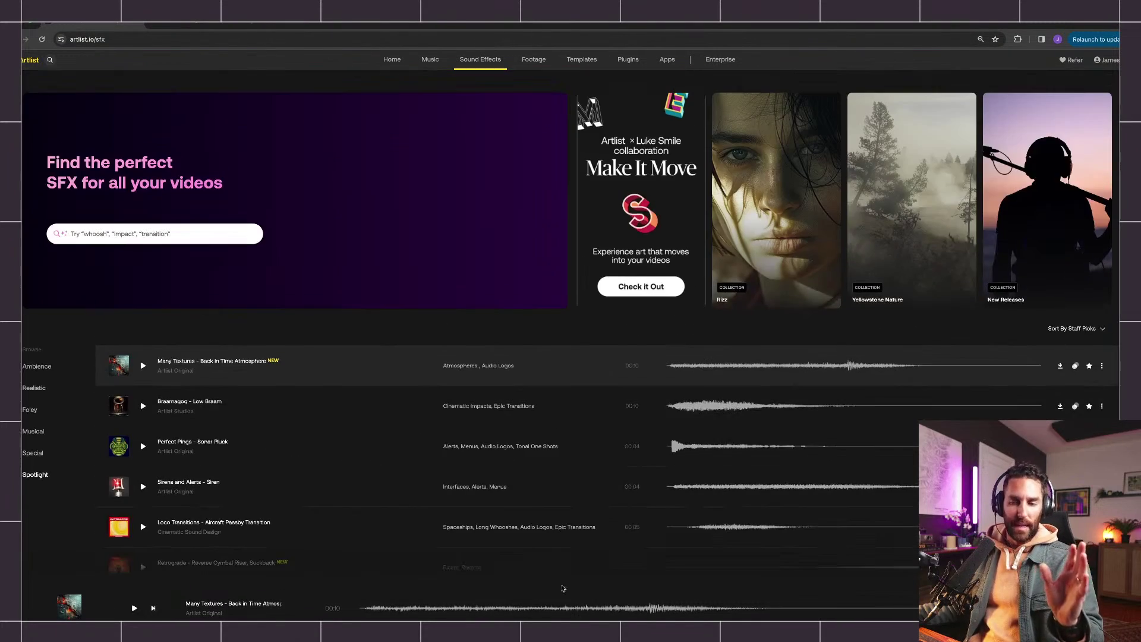
left_click(619, 620)
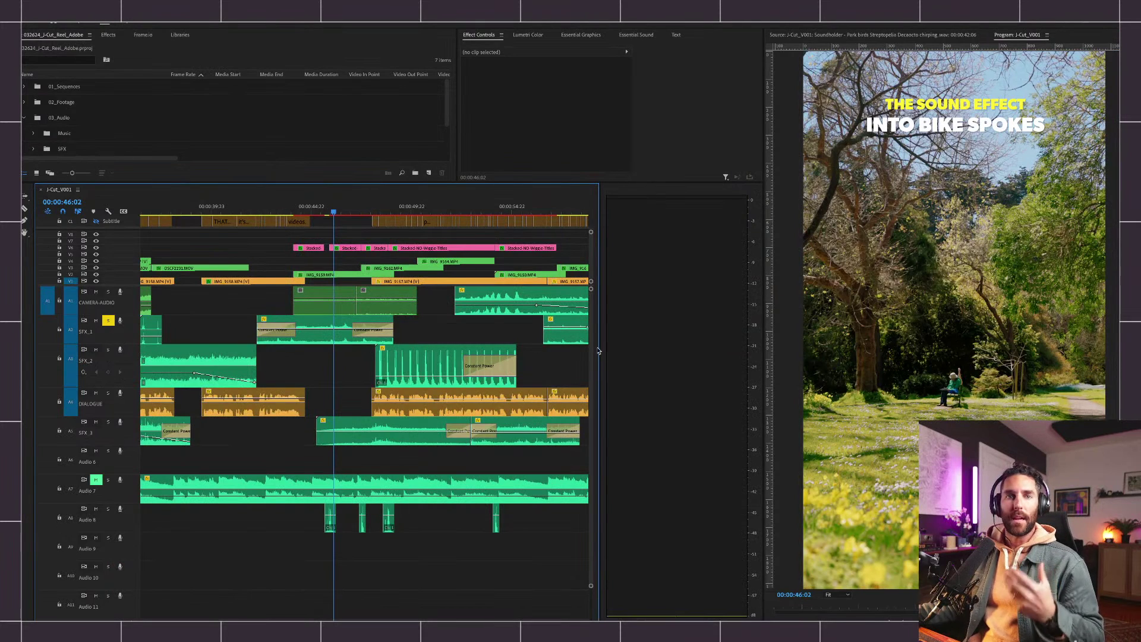